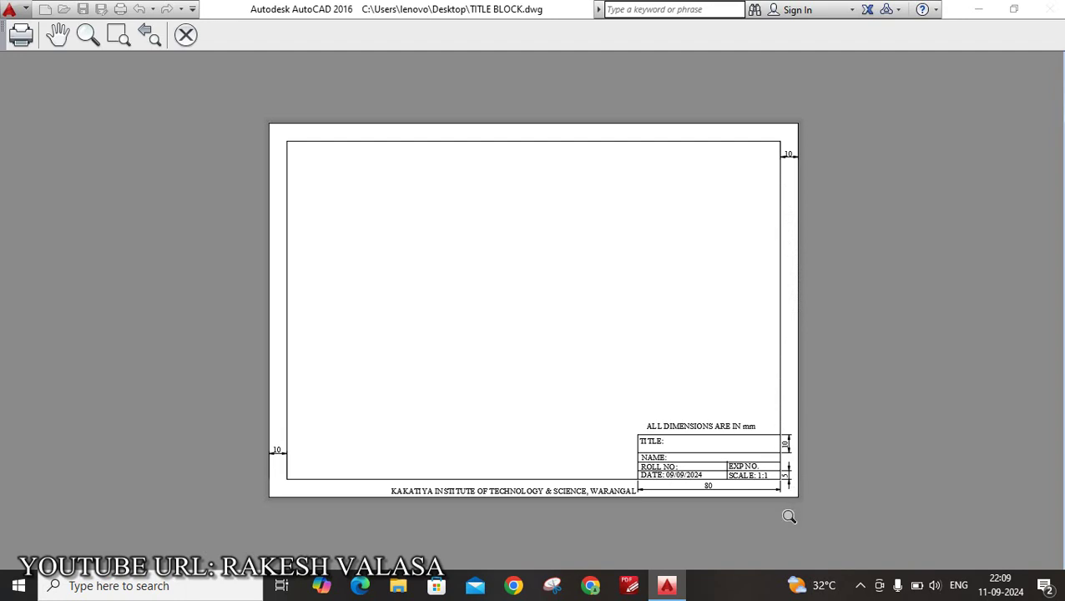
Zoom the plot preview in on the title block's TITLE, NAME, ROLL NO, EXP NO., DATE and SCALE 1:1 fields.
scroll(789, 517, up, 2)
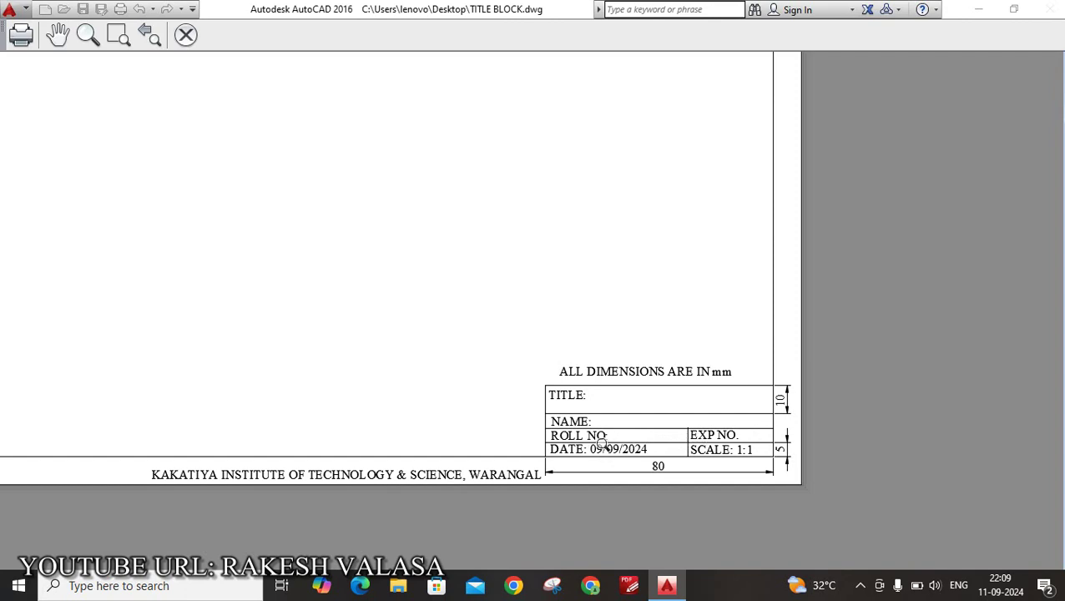
scroll(589, 440, up, 2)
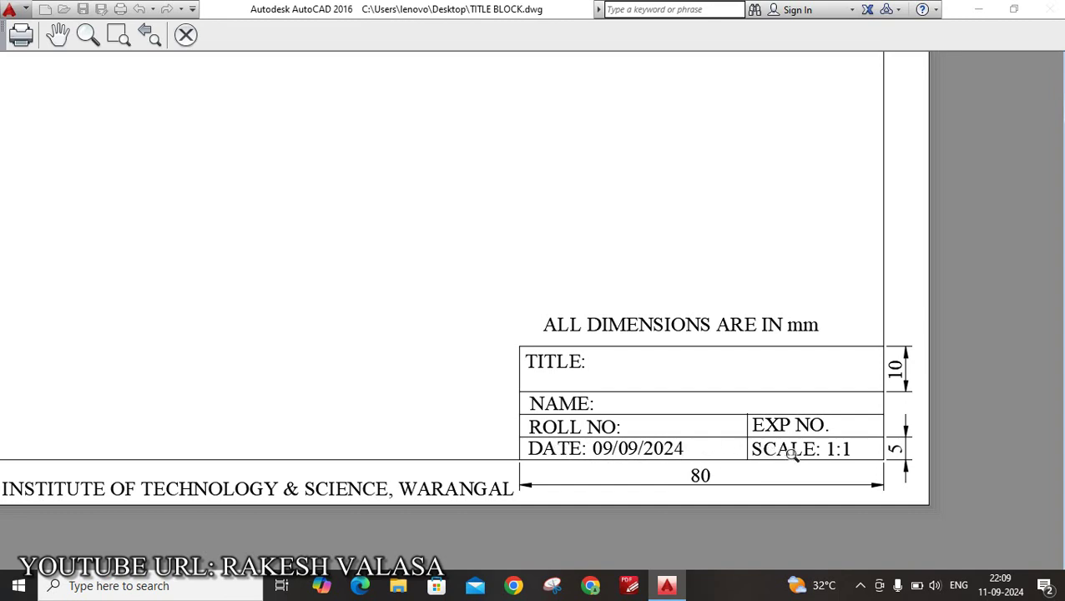
Zoom the plot preview back out to show the full sheet with border, title block and mm note.
scroll(793, 455, down, 4)
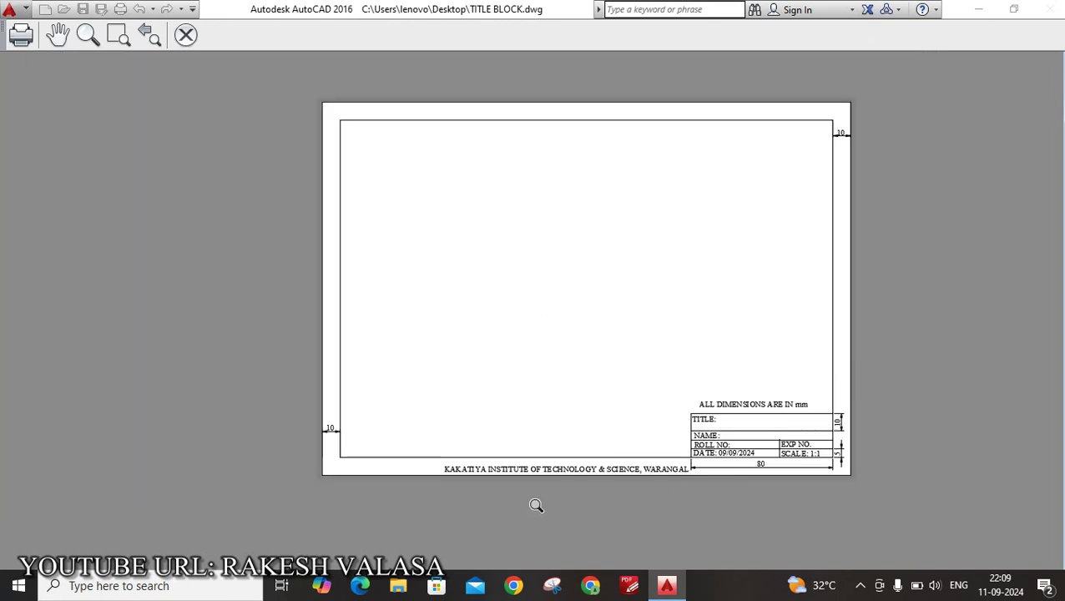
scroll(492, 495, up, 3)
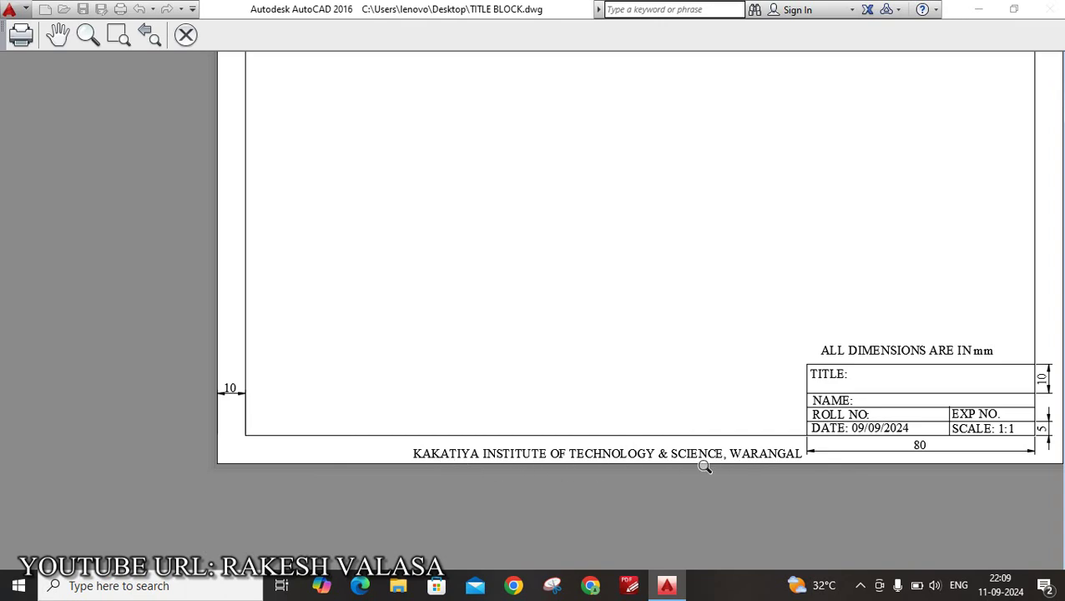
scroll(688, 477, down, 2)
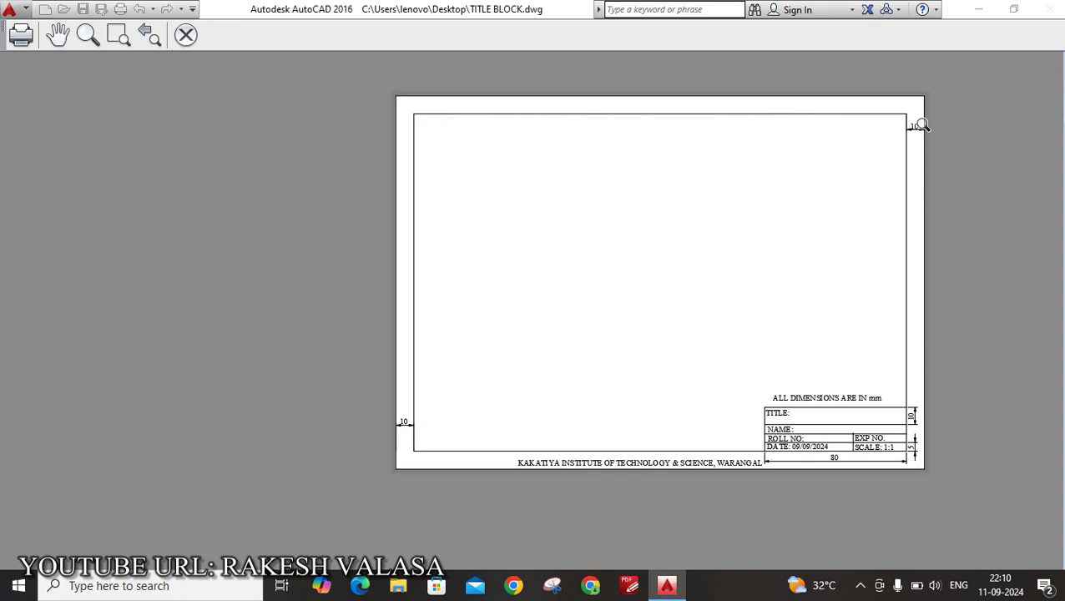
scroll(918, 122, up, 2)
scroll(915, 182, down, 3)
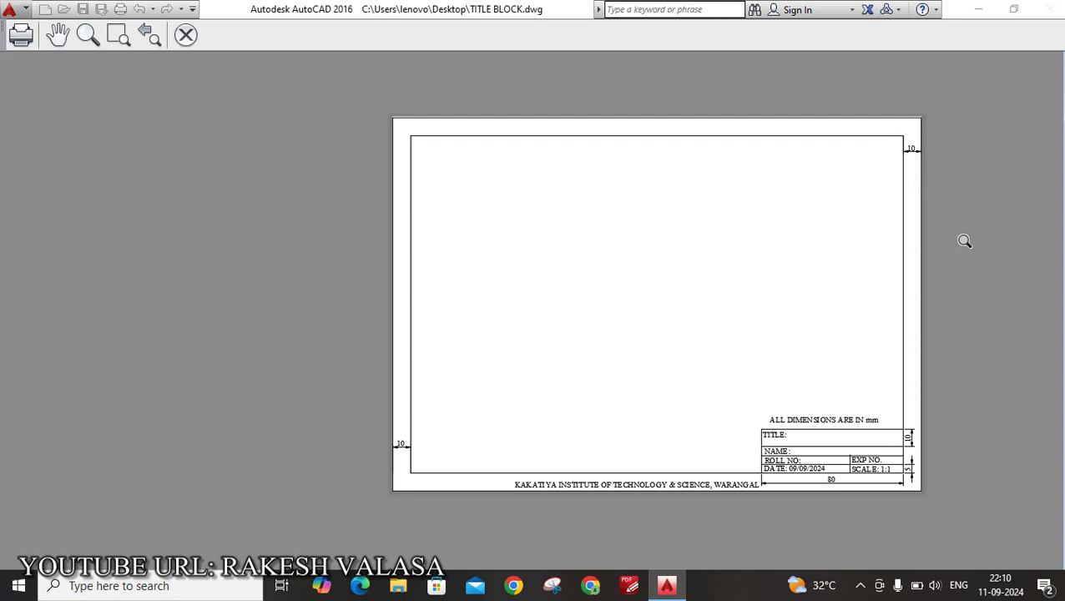
Exit the plot preview without plotting and create a new Drawing2 from the acadiso template.
key(Escape)
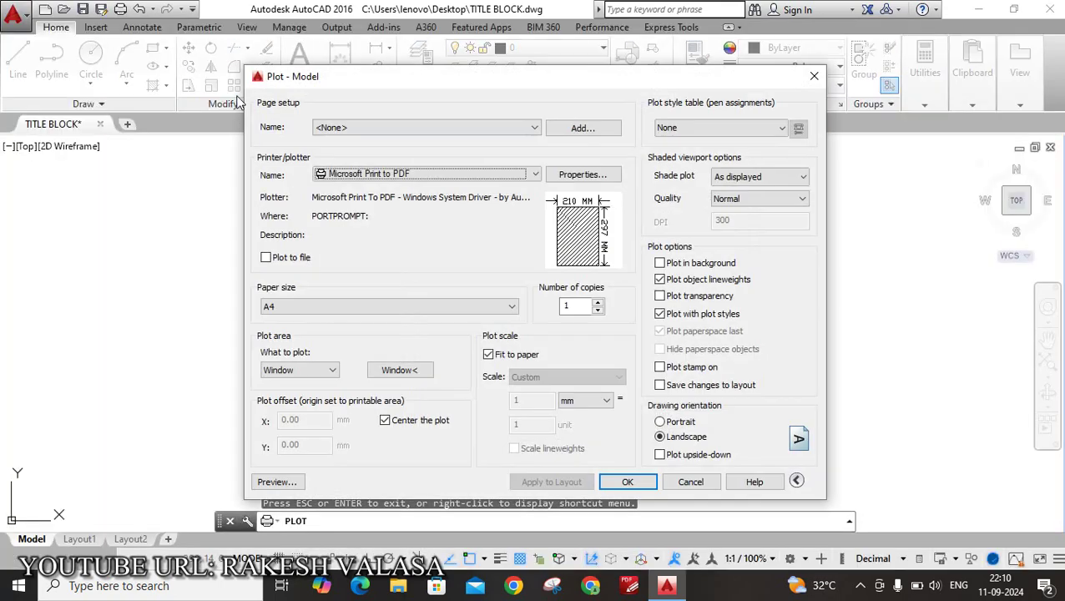
click(689, 482)
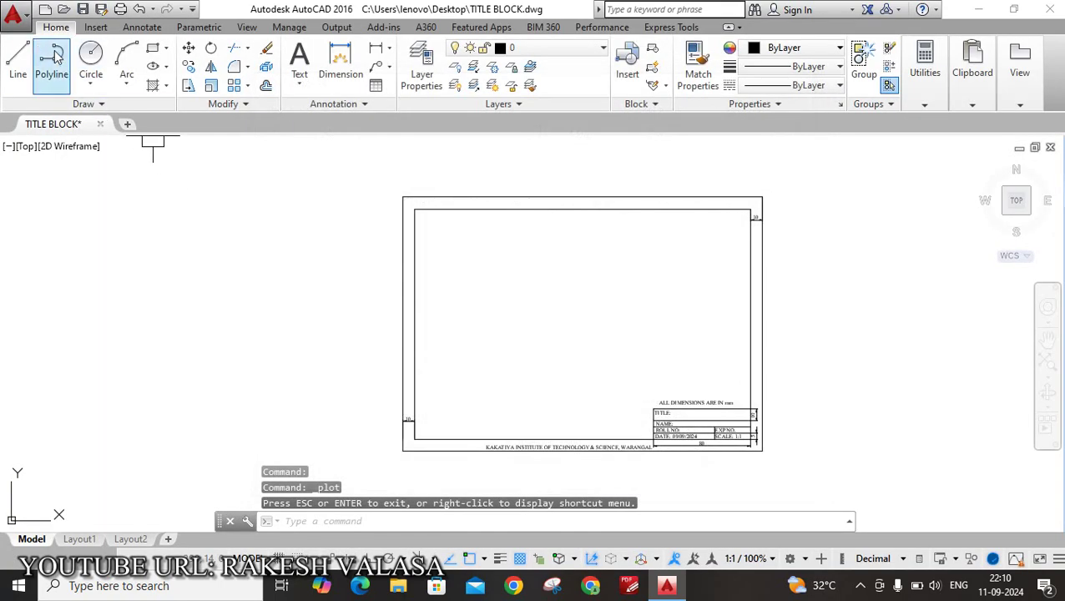
click(45, 8)
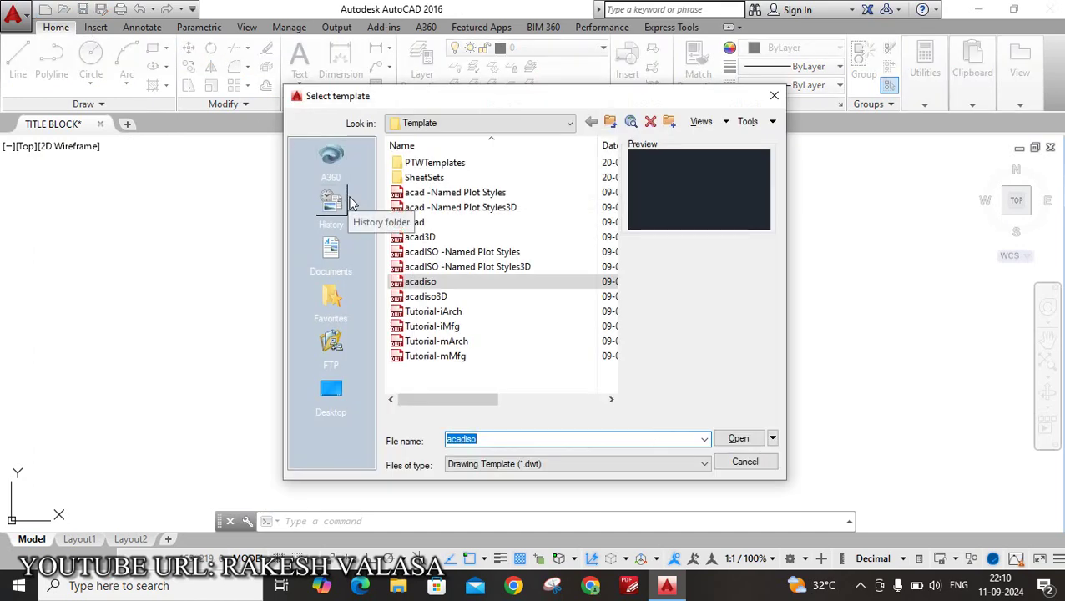
click(744, 462)
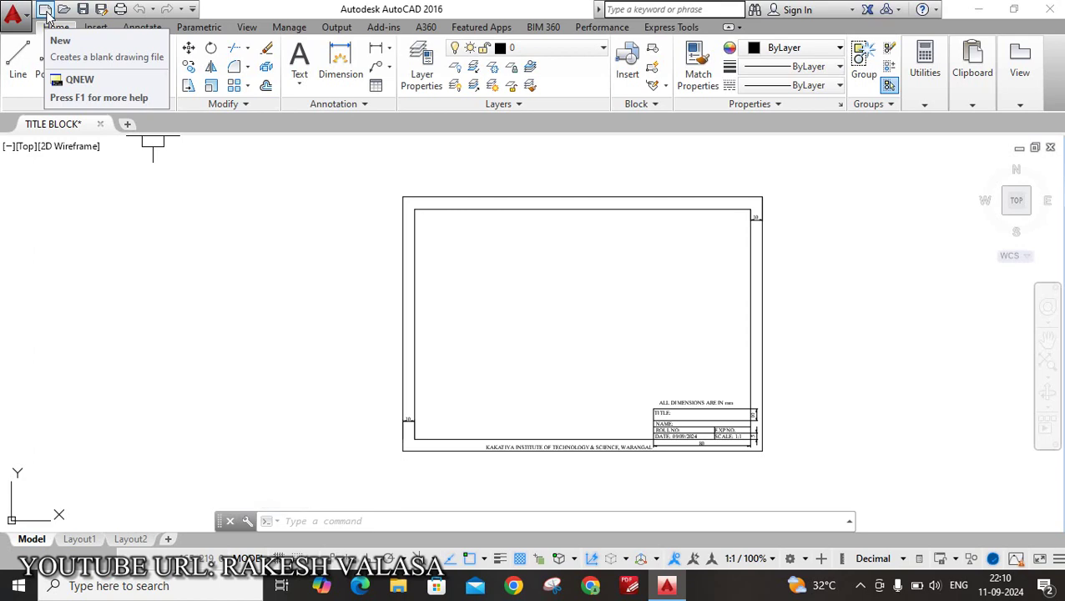
click(46, 10)
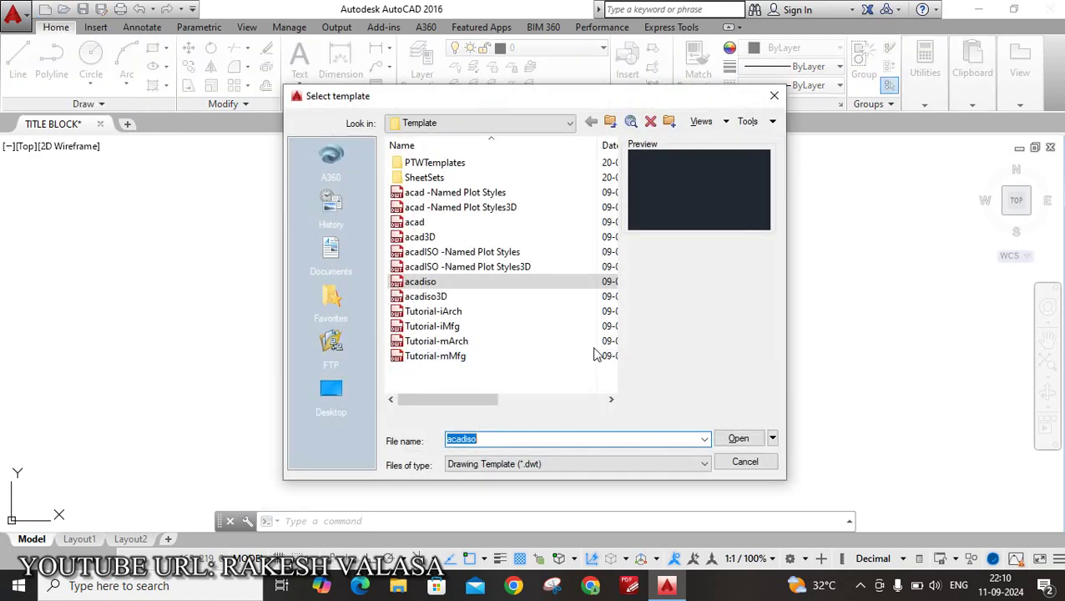
click(721, 439)
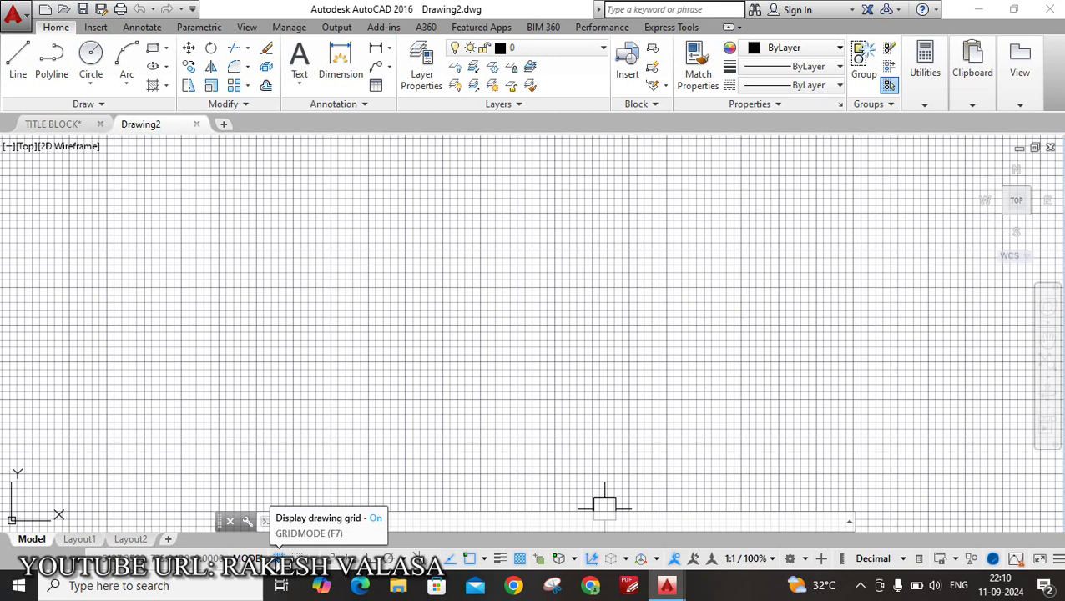
Turn off the grid and set the length precision to 0 in Drawing Units (UN).
click(278, 558)
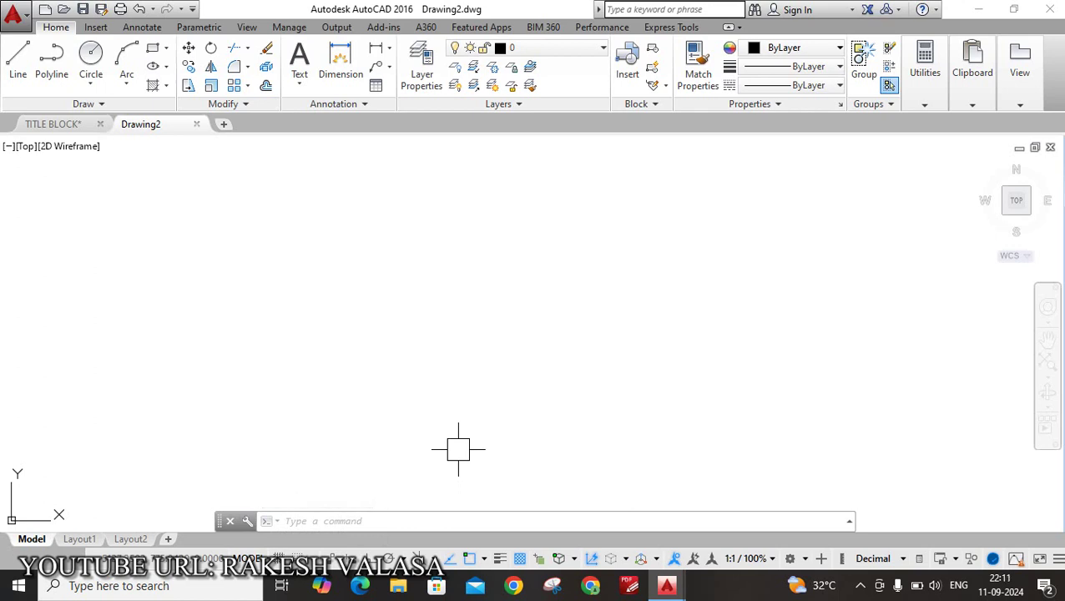
text(un)
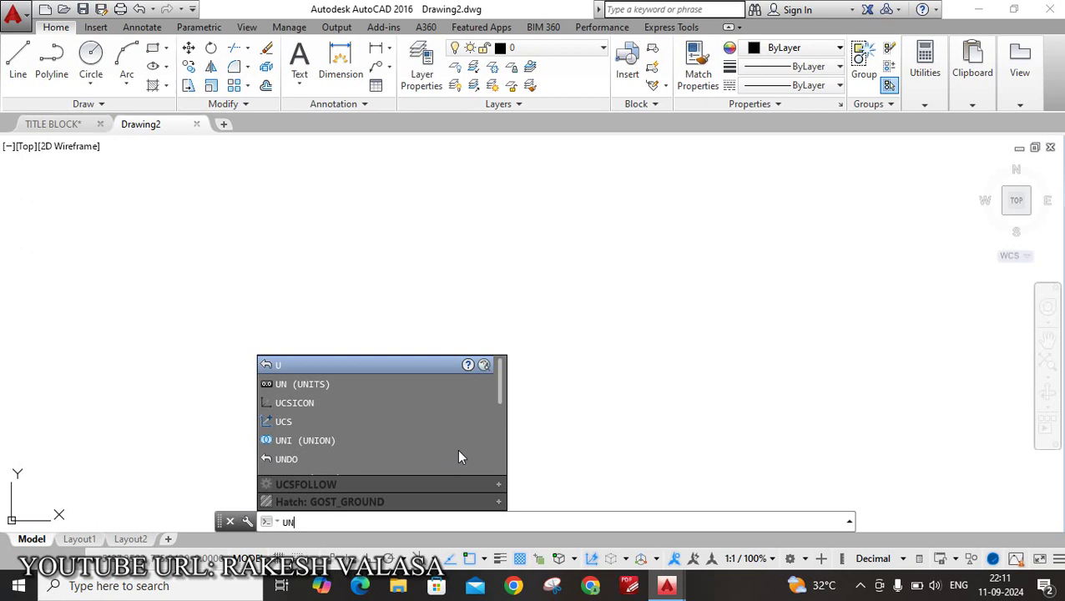
key(Return)
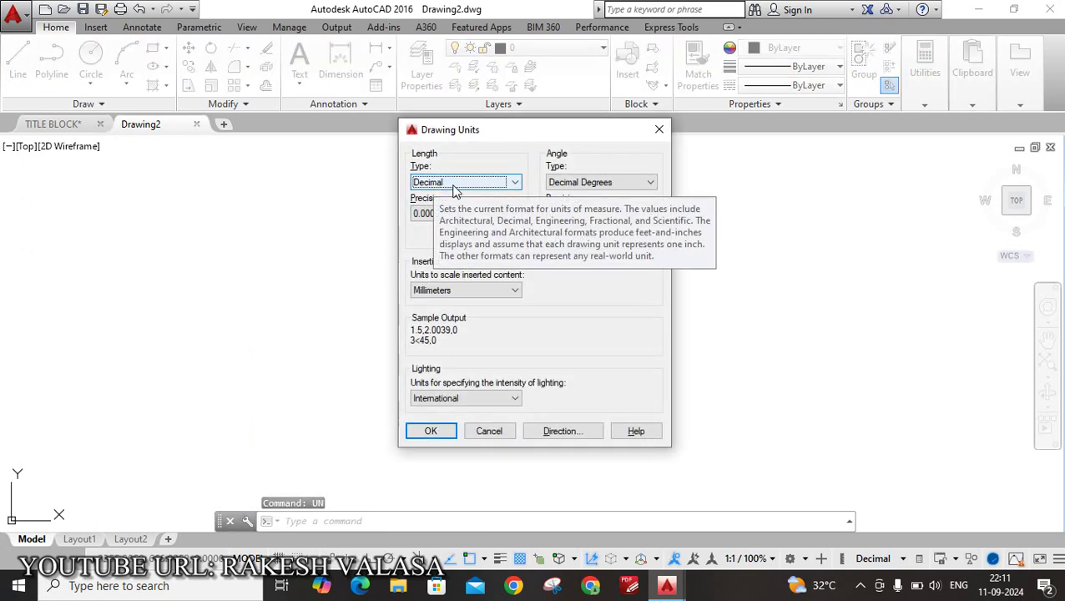
click(444, 215)
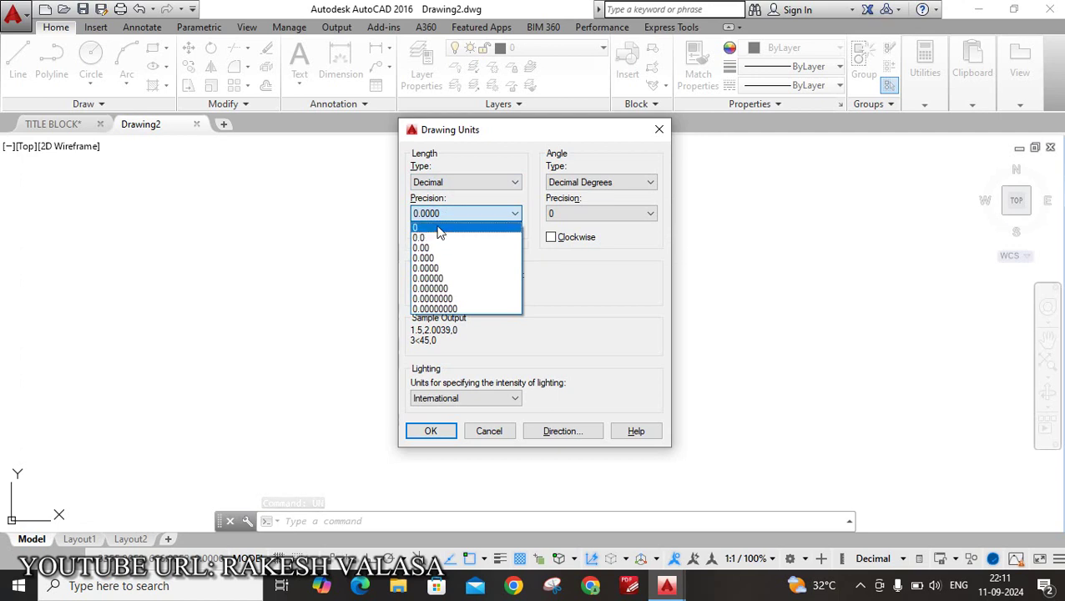
click(442, 228)
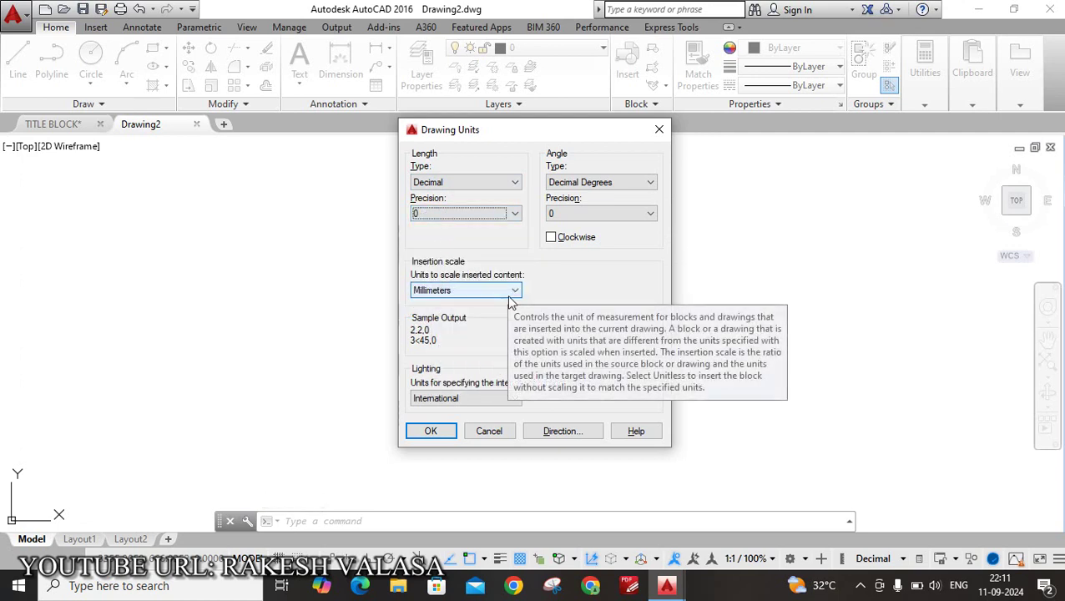
click(433, 430)
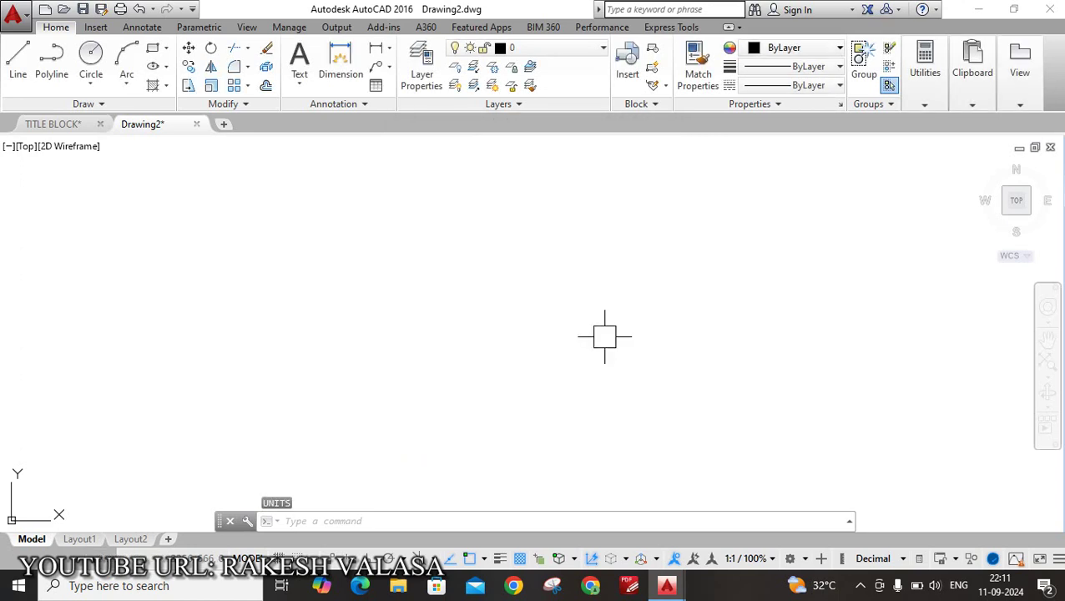
Edit the ISO-25 dimension style and set its primary units precision to 0.
text(d)
key(Return)
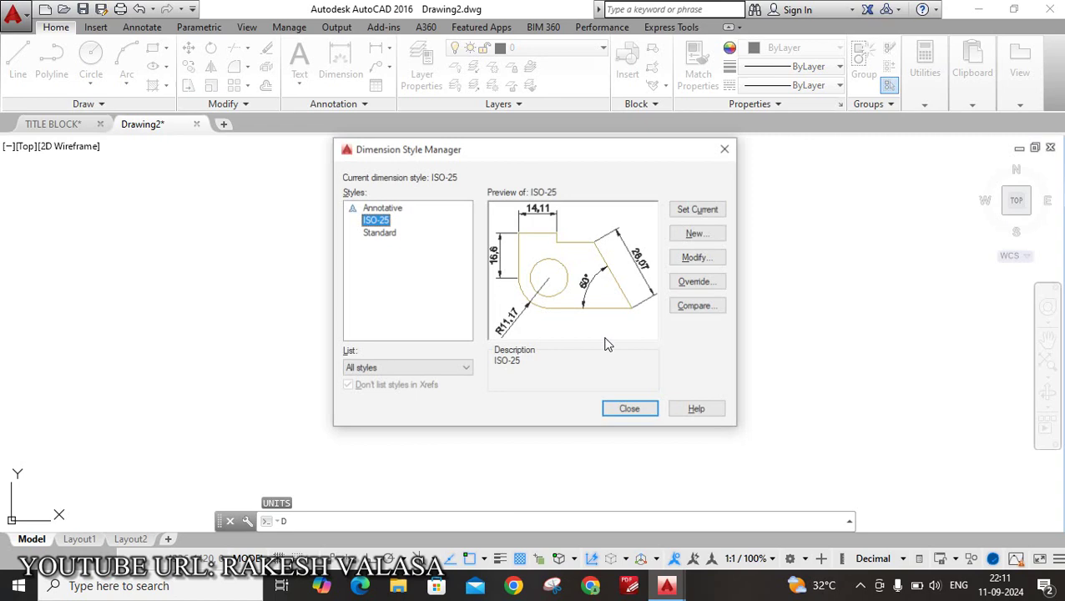
click(697, 257)
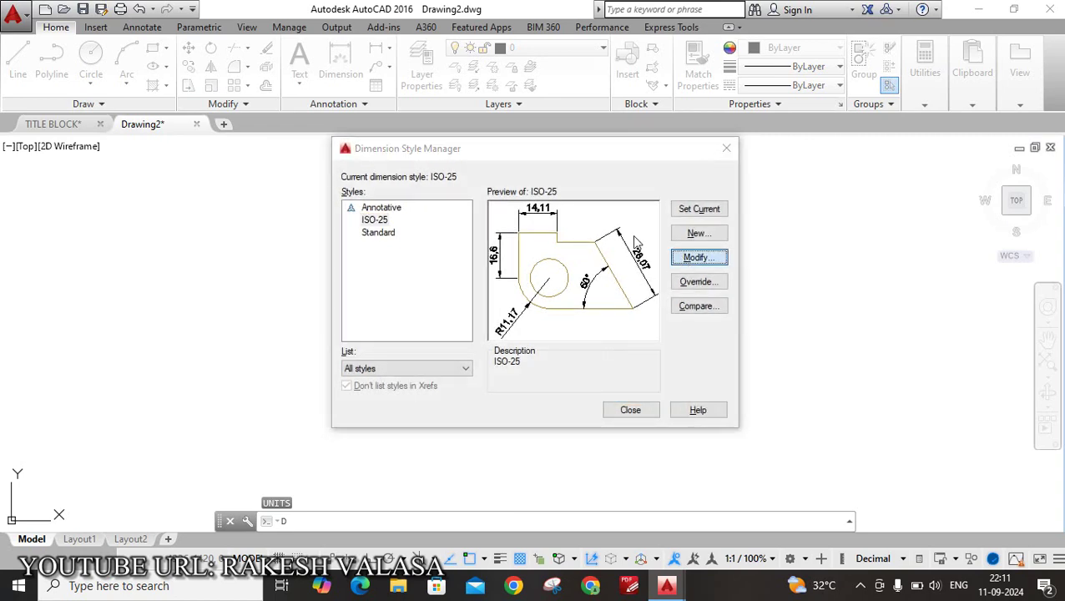
click(524, 121)
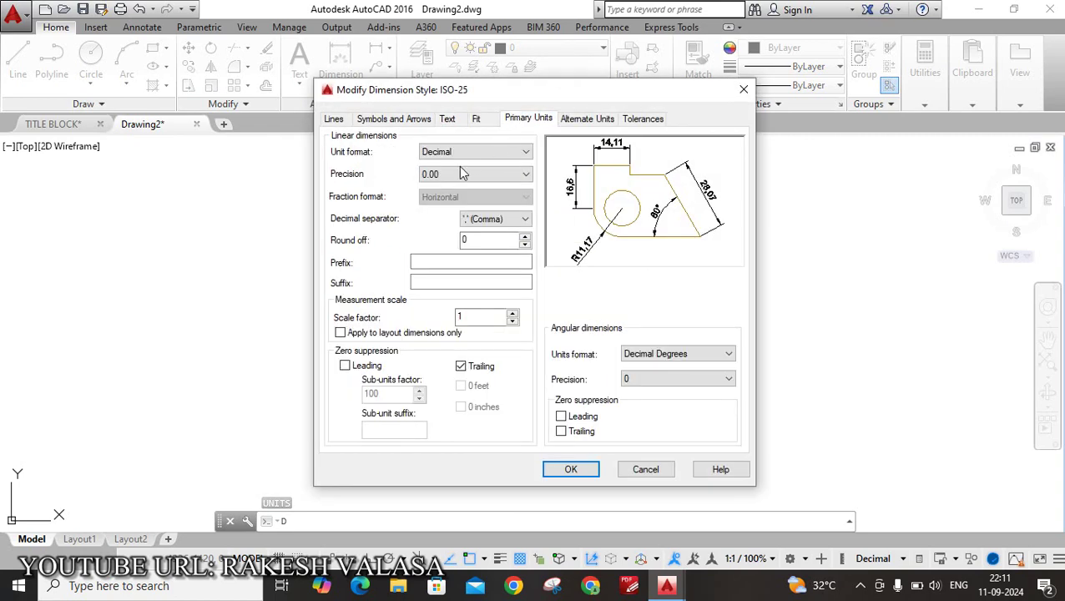
click(438, 175)
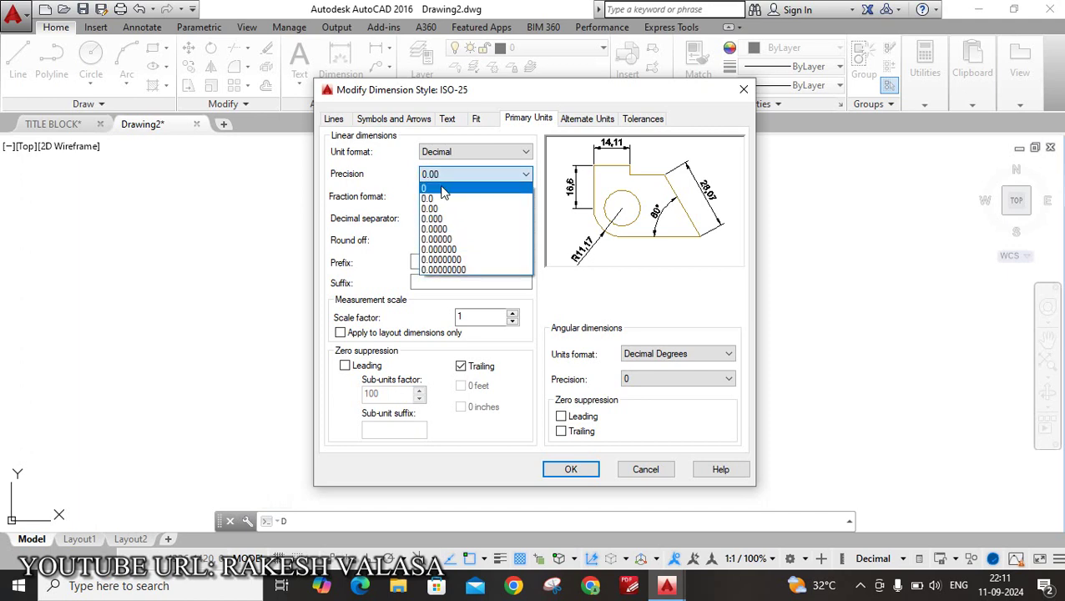
click(444, 194)
Change the dimension text style to Times New Roman at height 3 and save it.
click(448, 118)
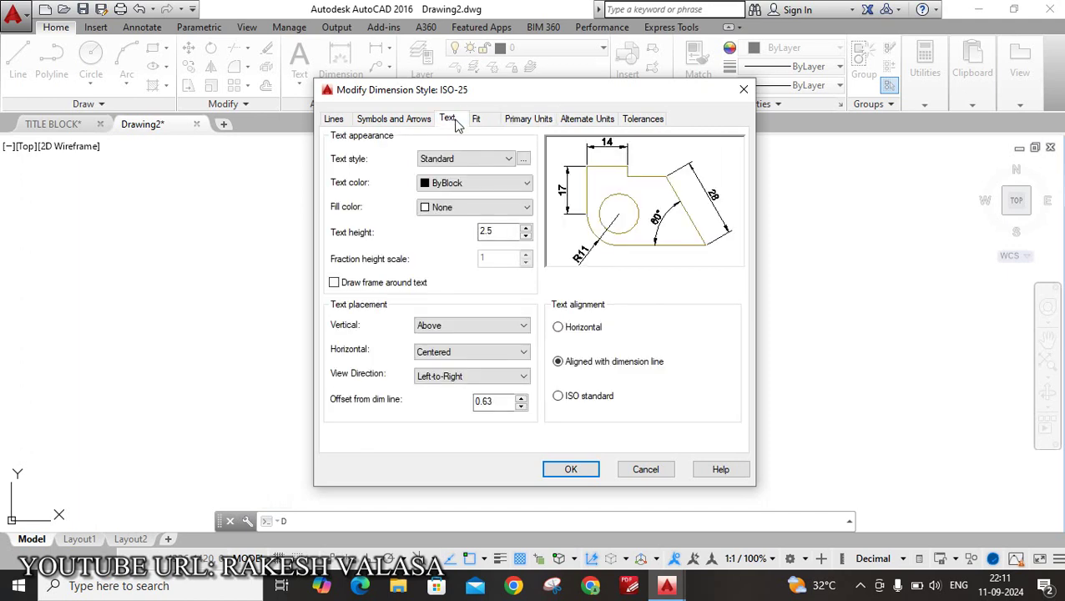
click(524, 158)
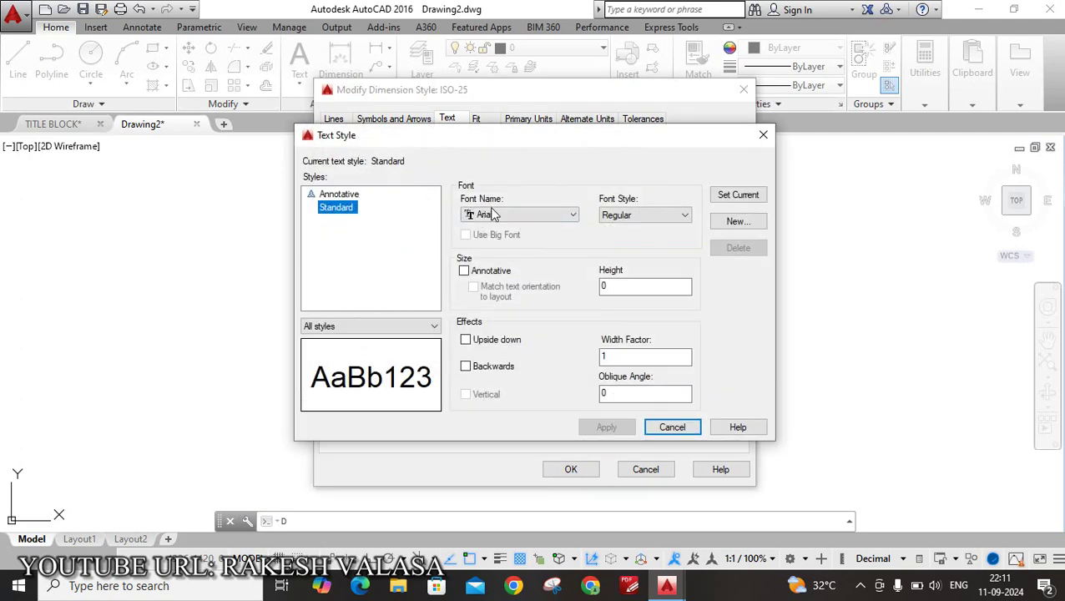
click(504, 215)
key(t)
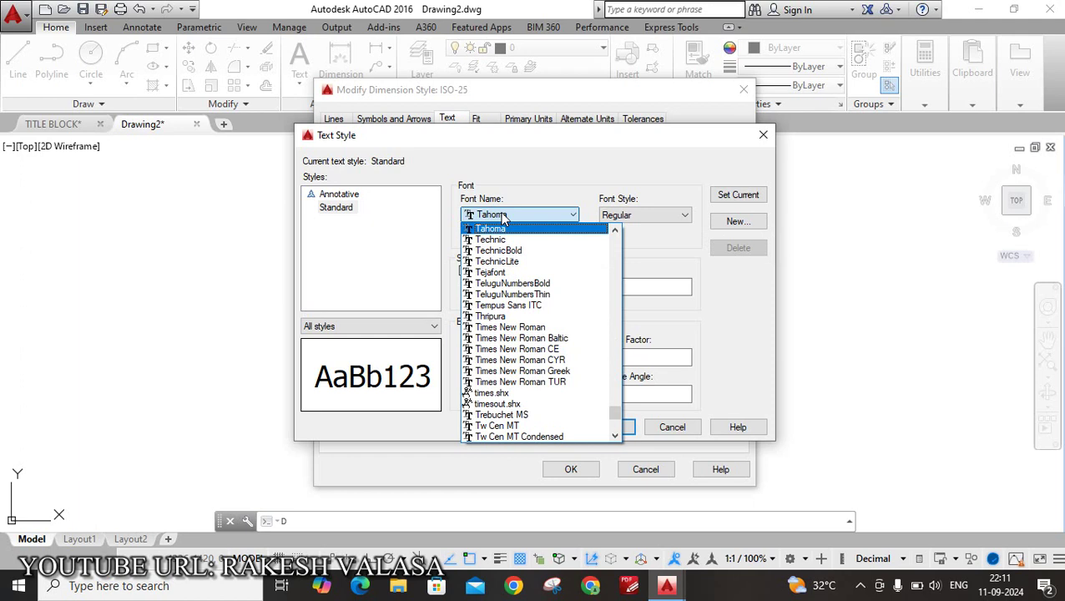
key(i)
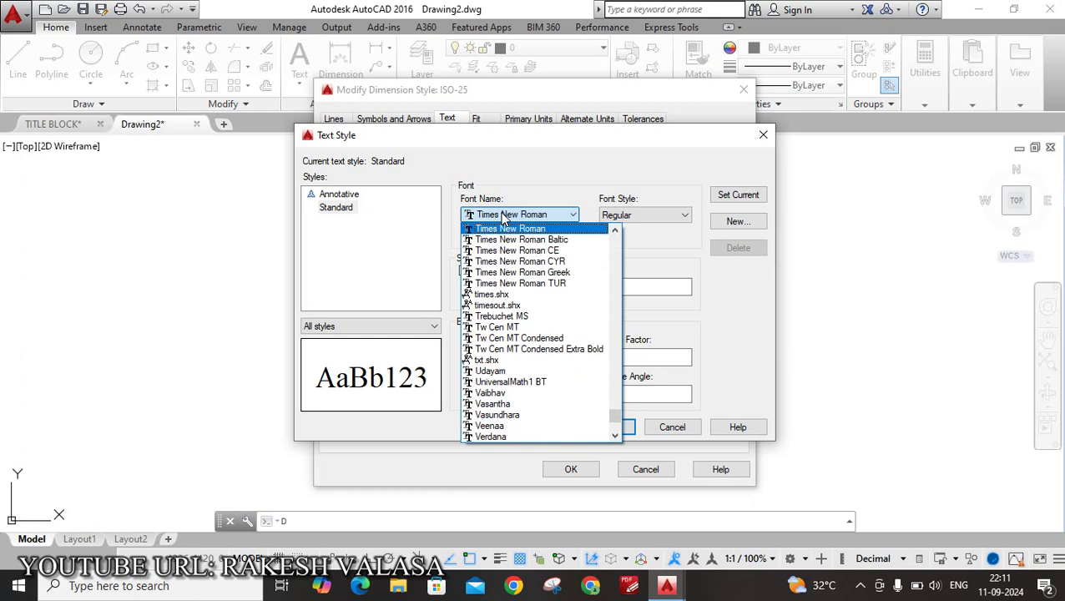
click(558, 229)
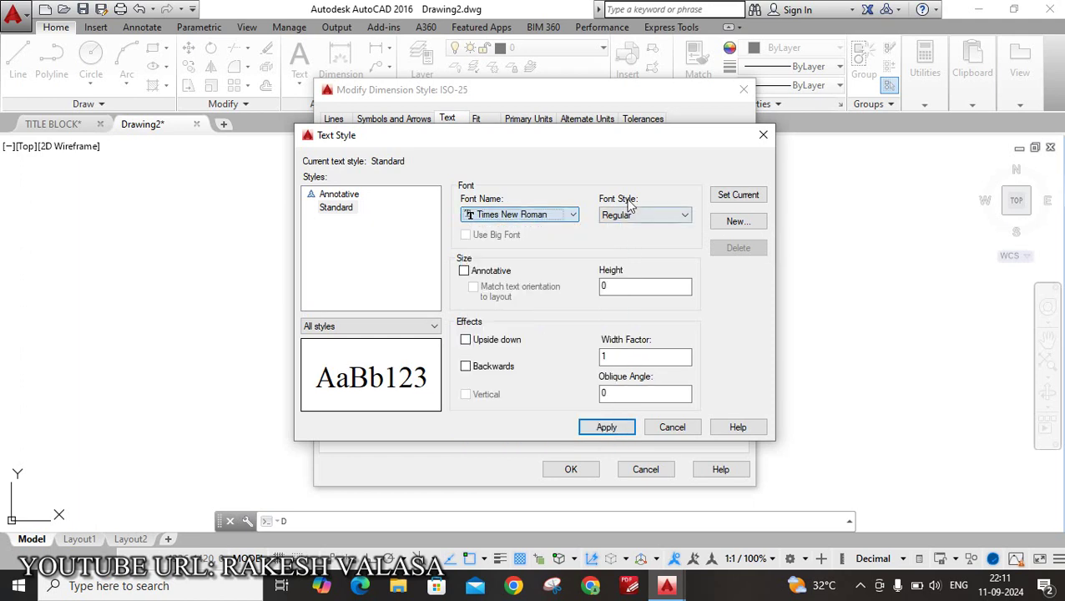
double_click(620, 288)
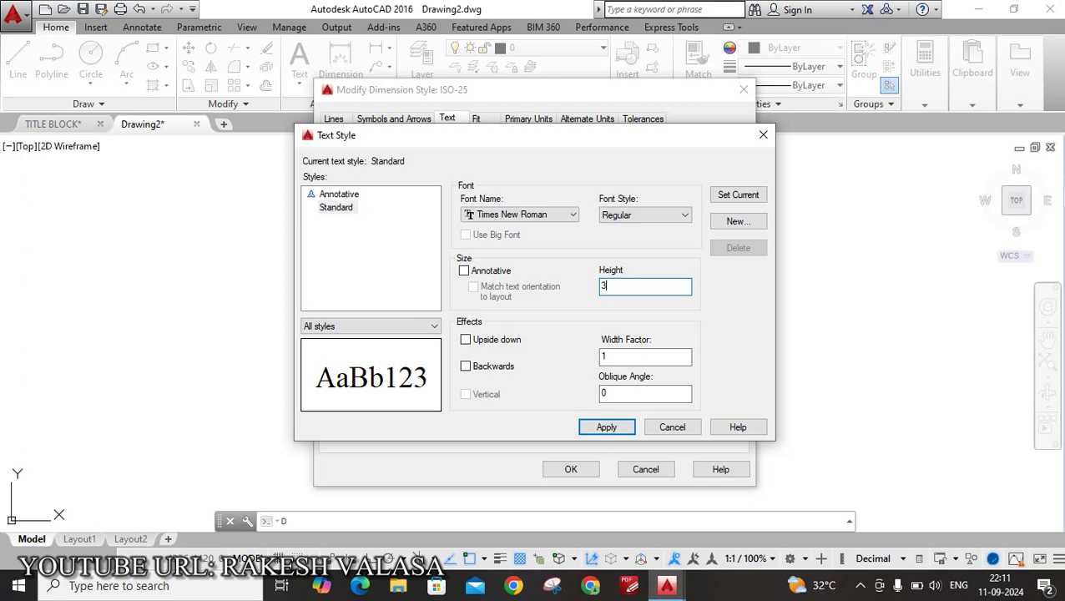
click(725, 197)
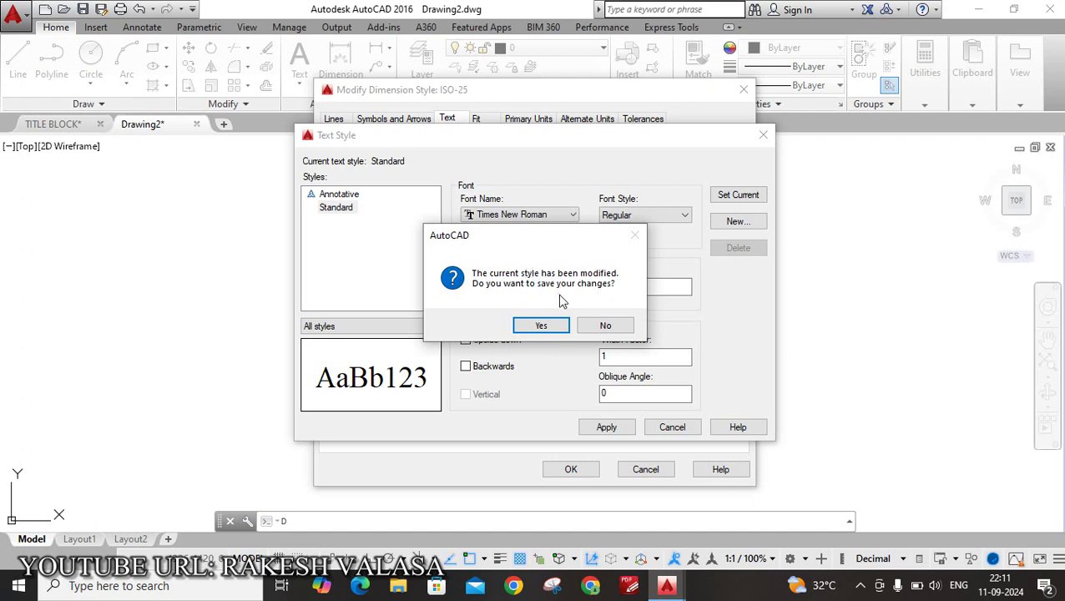
click(558, 328)
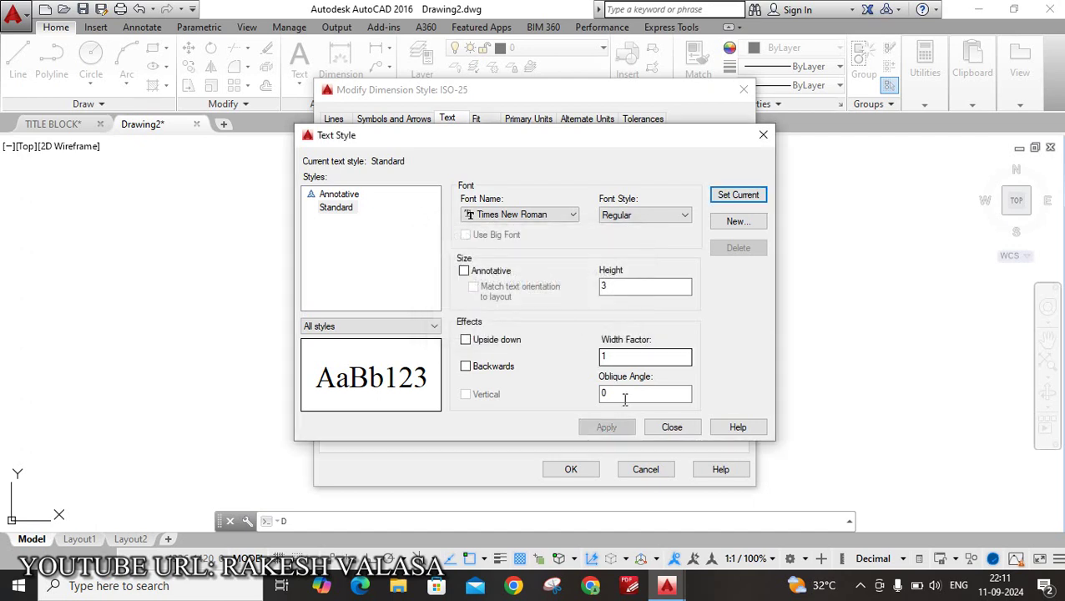
click(673, 427)
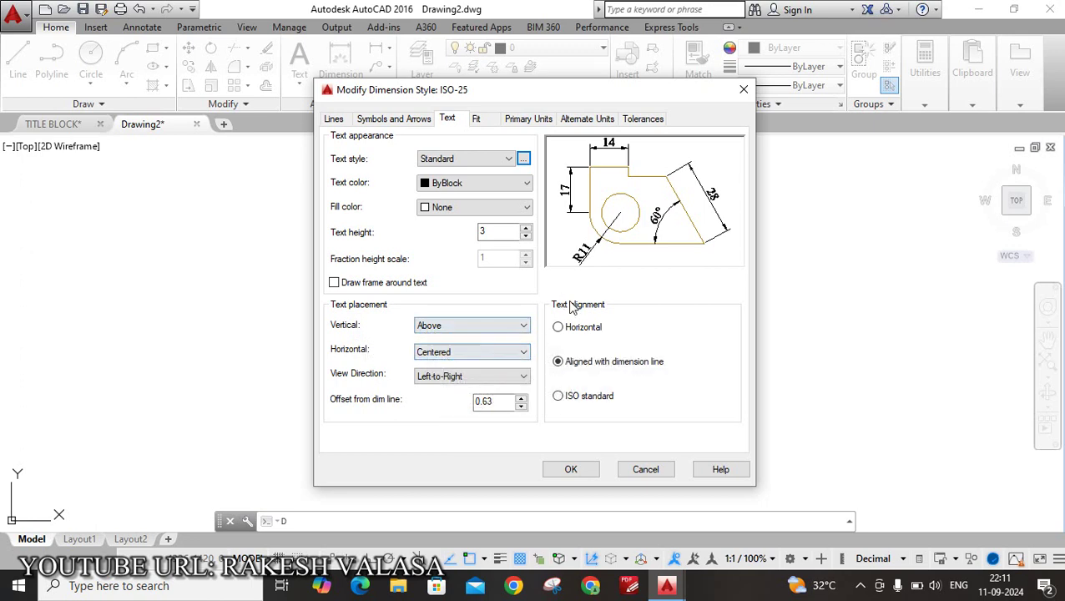
Set ISO standard text alignment and make ISO-25 the current dimension style.
click(563, 399)
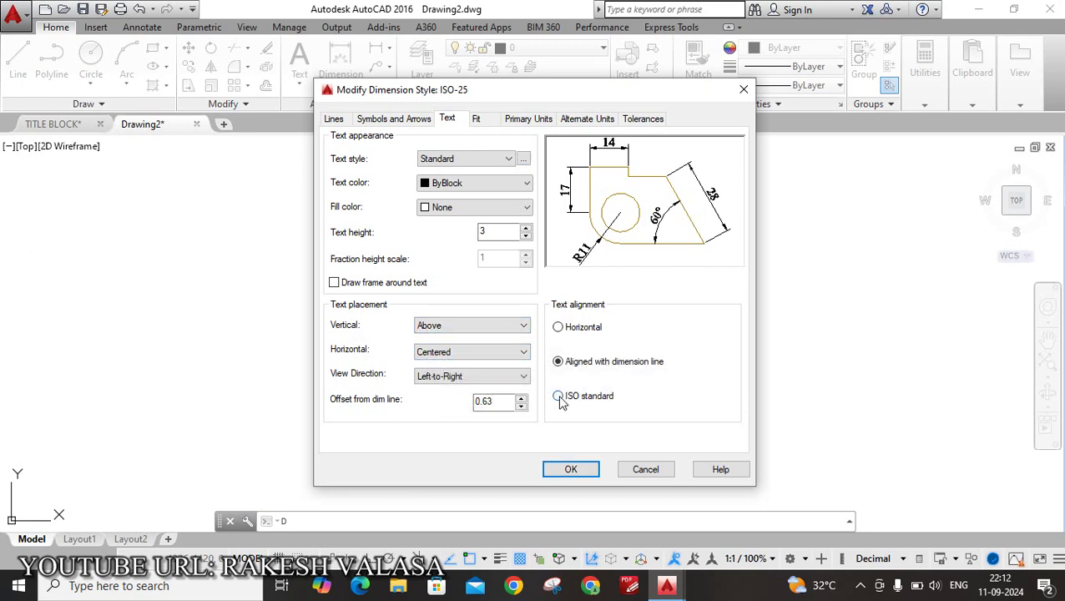
click(589, 473)
click(698, 211)
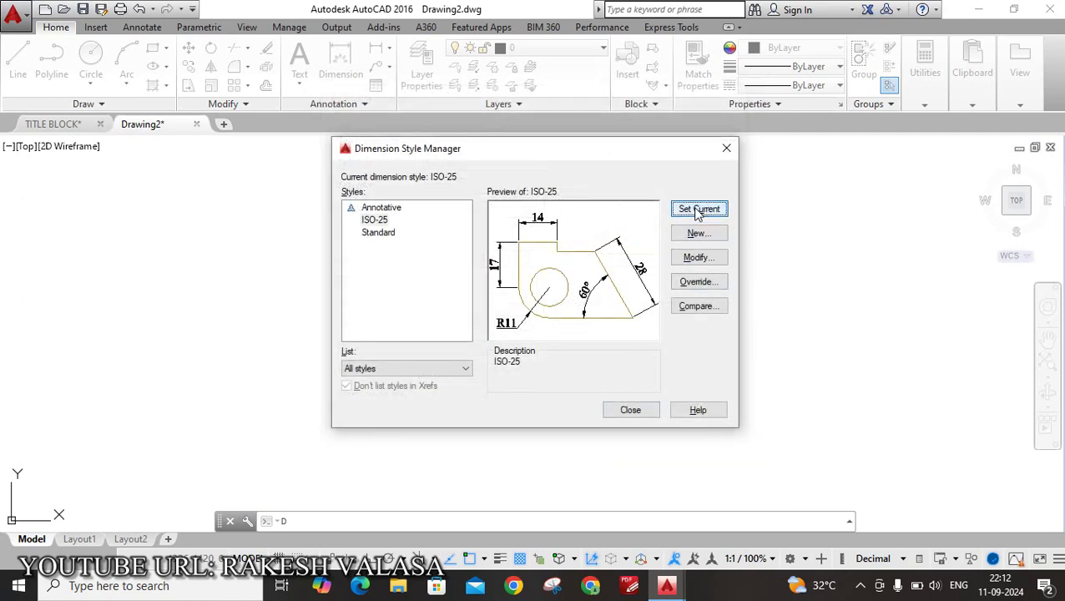
click(656, 412)
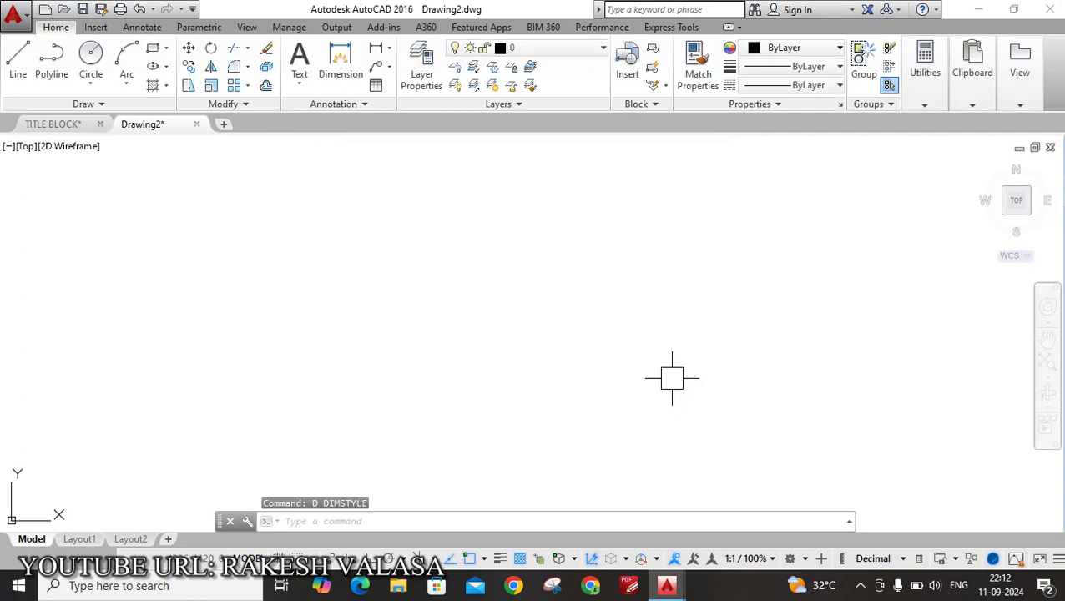
Enable every object snap mode in the Object Snap settings (OS).
text(OS)
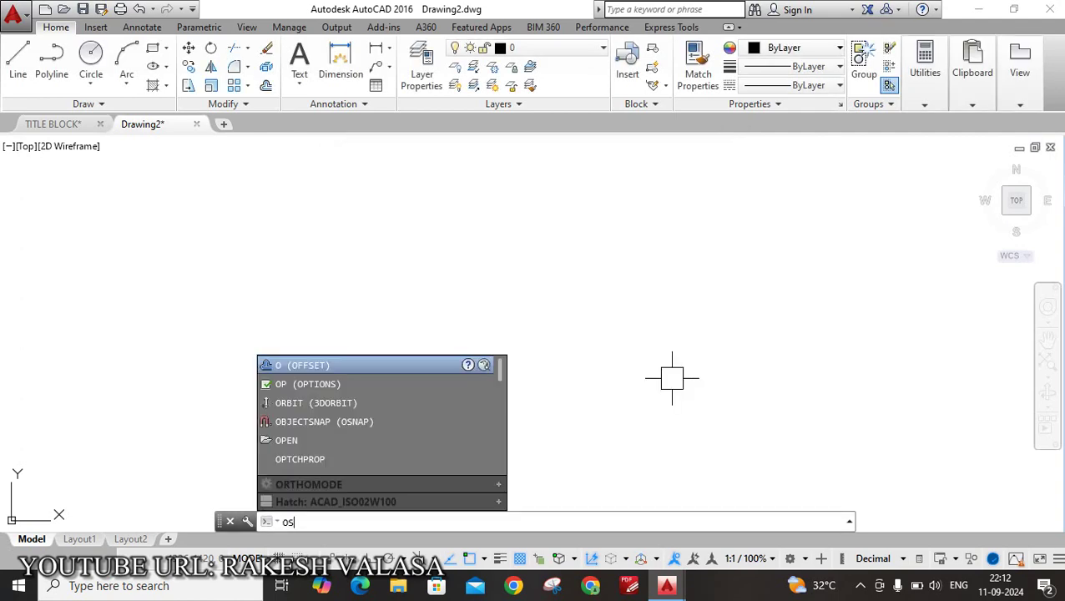
key(Return)
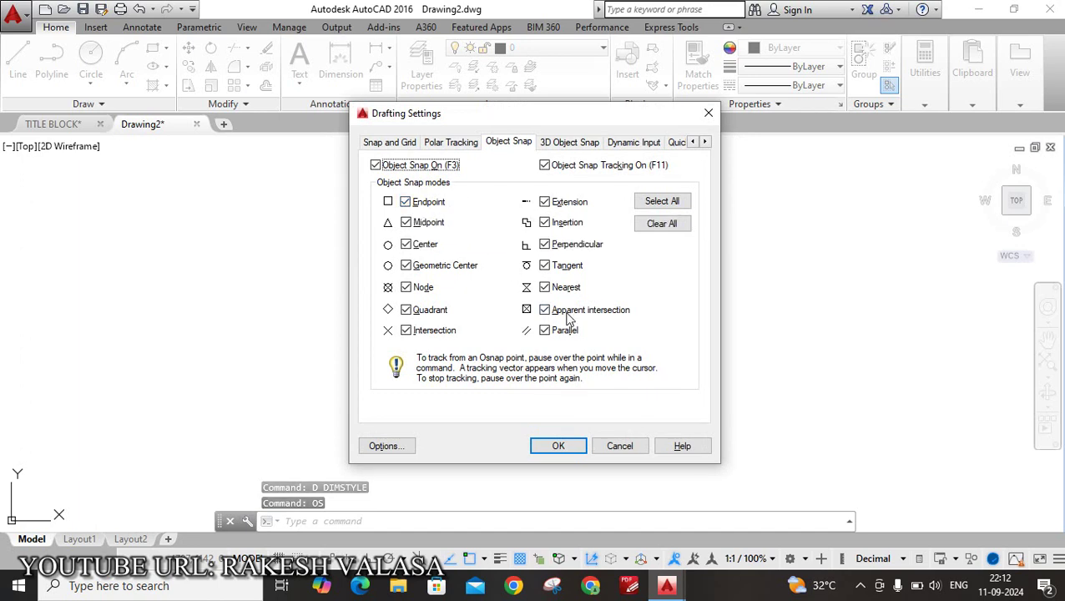
click(661, 202)
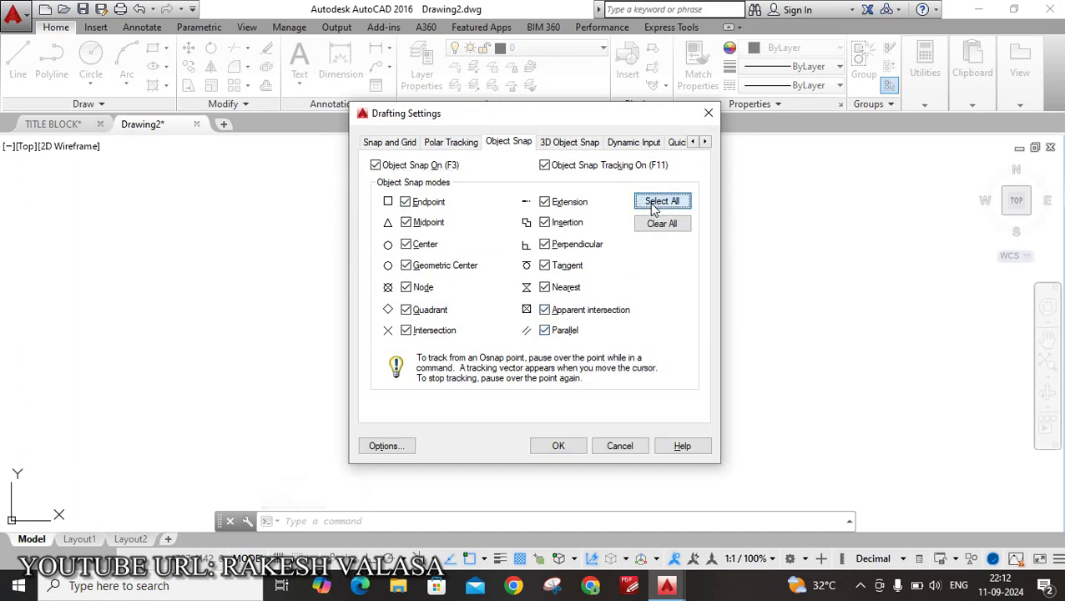
click(559, 449)
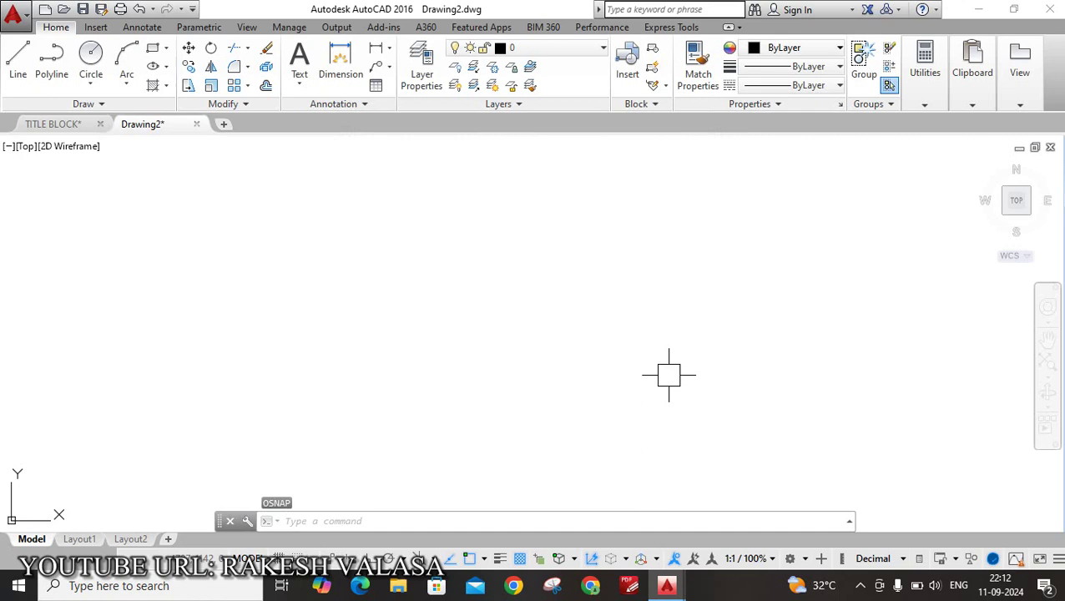
Set the upper drawing limit LIMMAX to 297,210.
text(lIMMAX)
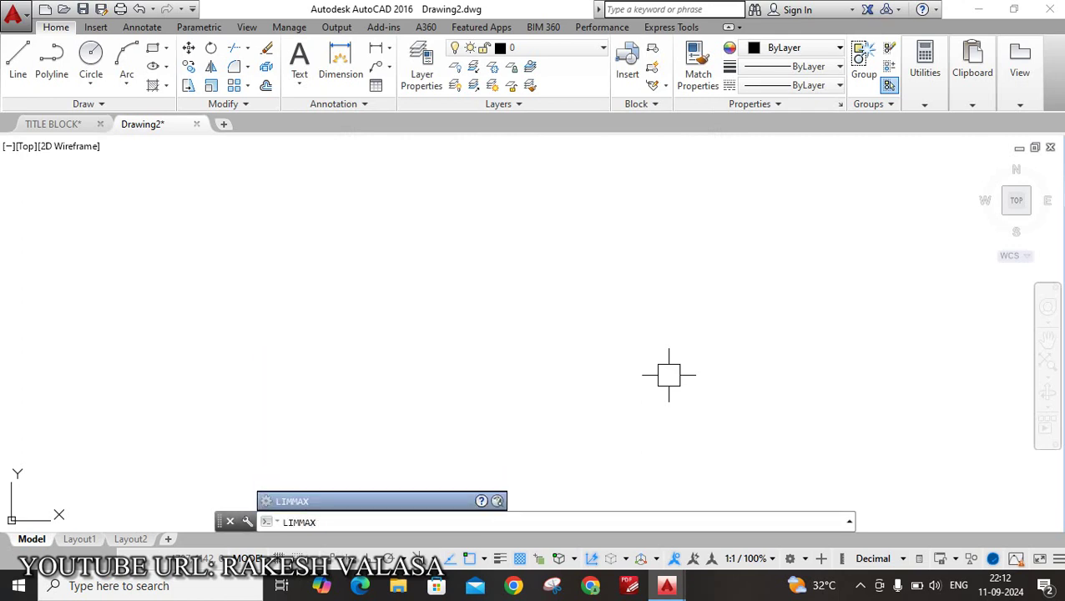
key(Return)
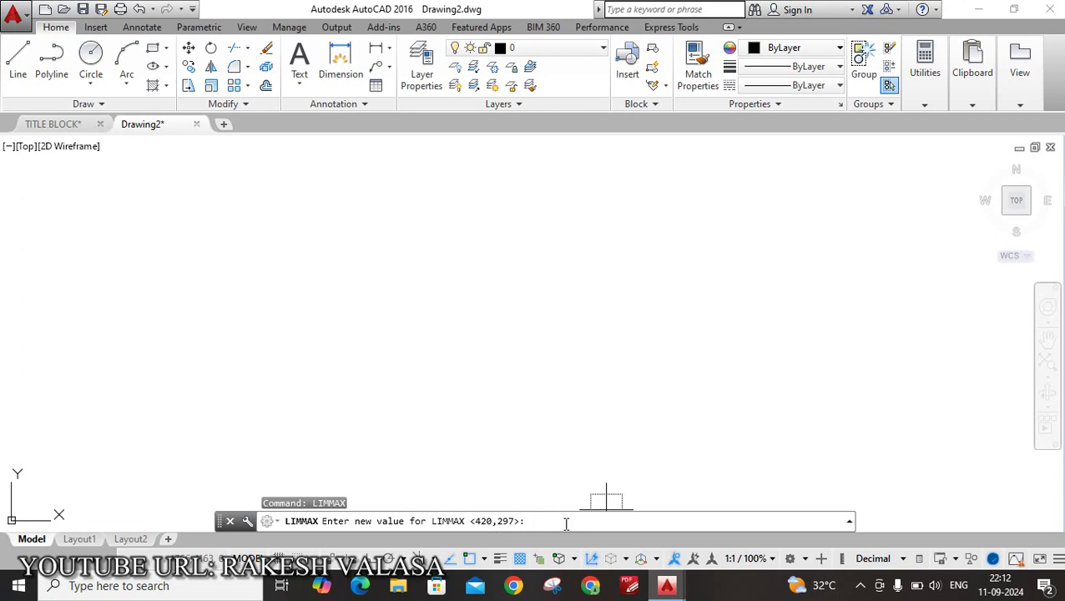
text(297,210)
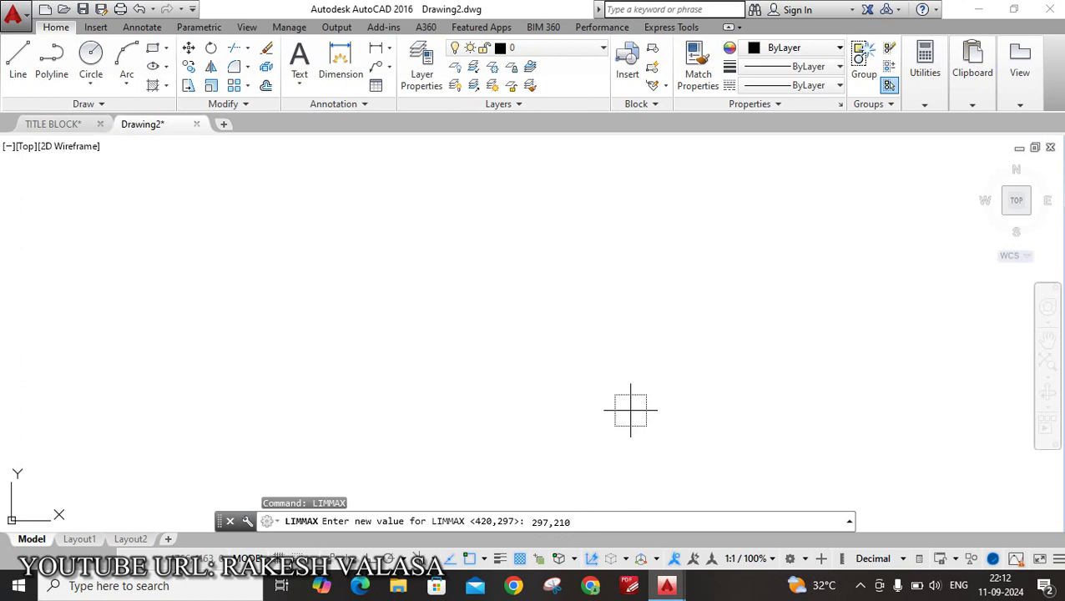
key(Return)
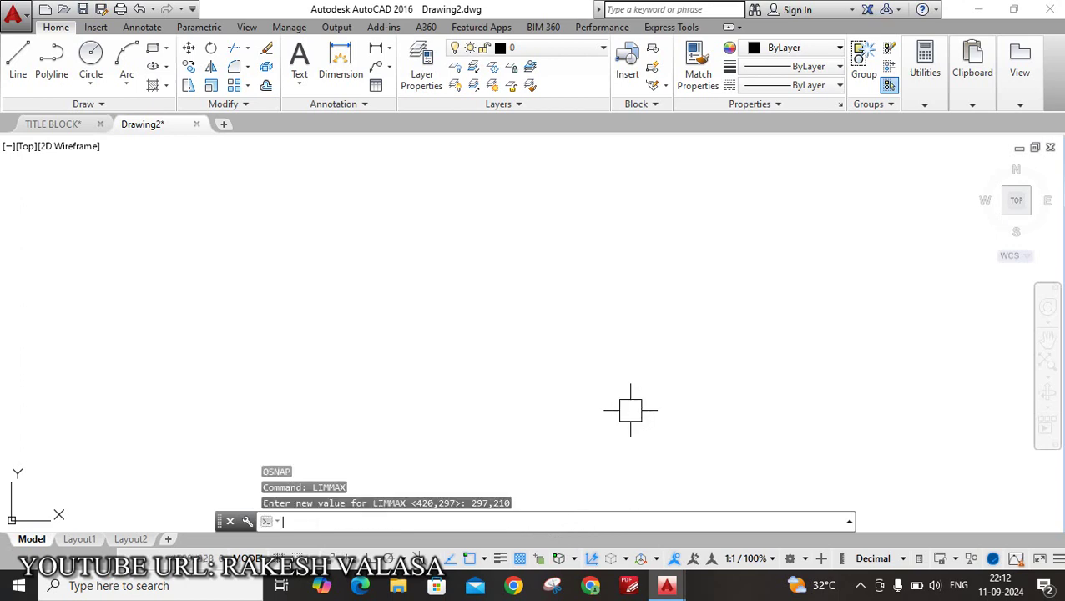
scroll(403, 356, down, 1)
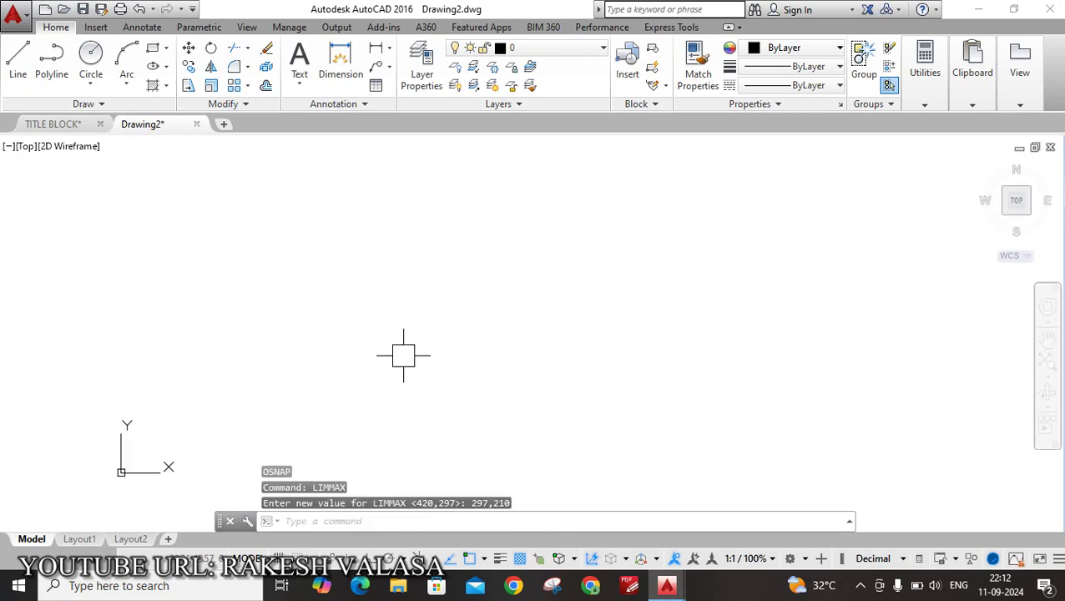
scroll(405, 359, down, 1)
scroll(411, 364, up, 1)
scroll(412, 369, down, 1)
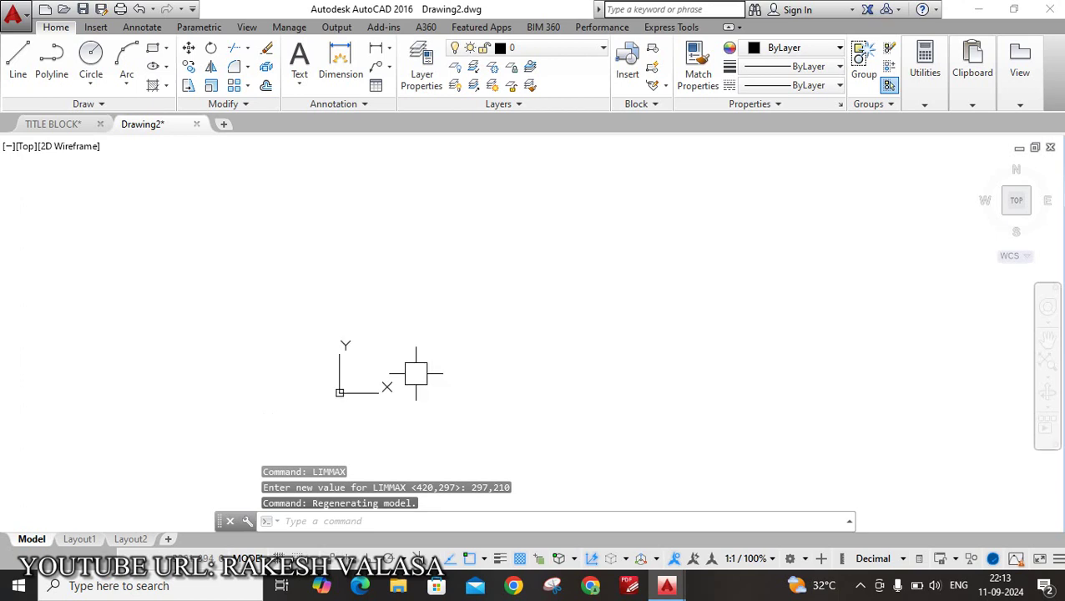
scroll(416, 373, up, 2)
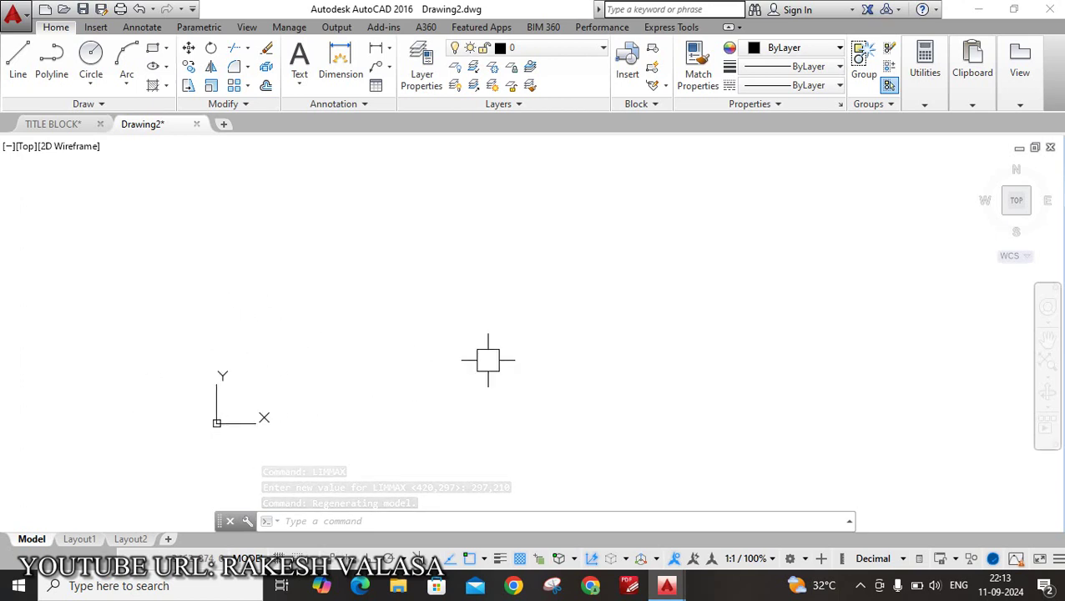
Set the UCS icon to Noorigin so it stays in the lower-left corner.
key(Escape)
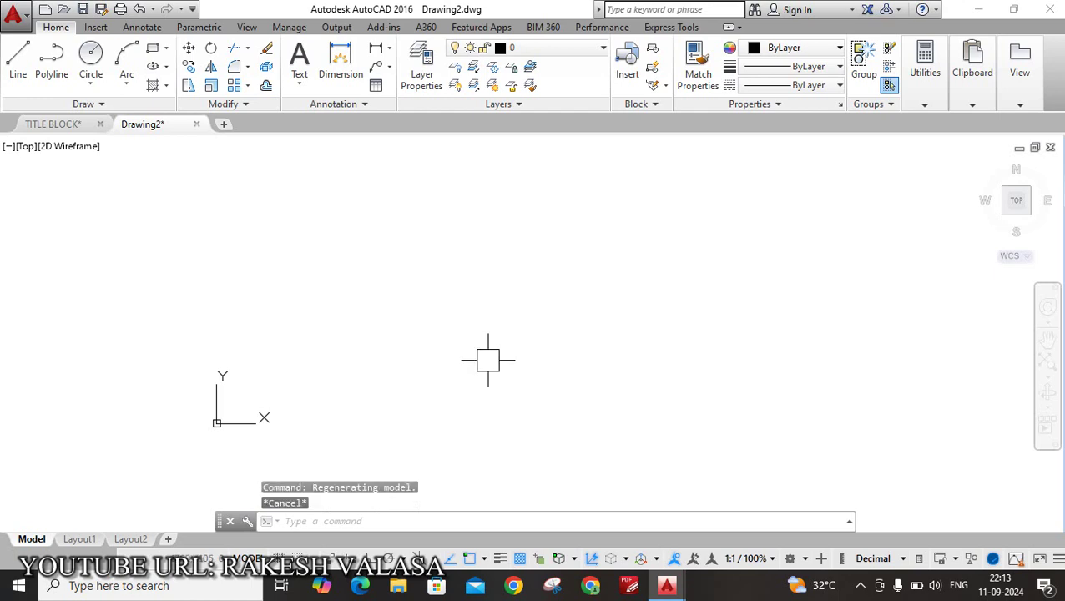
text(uc)
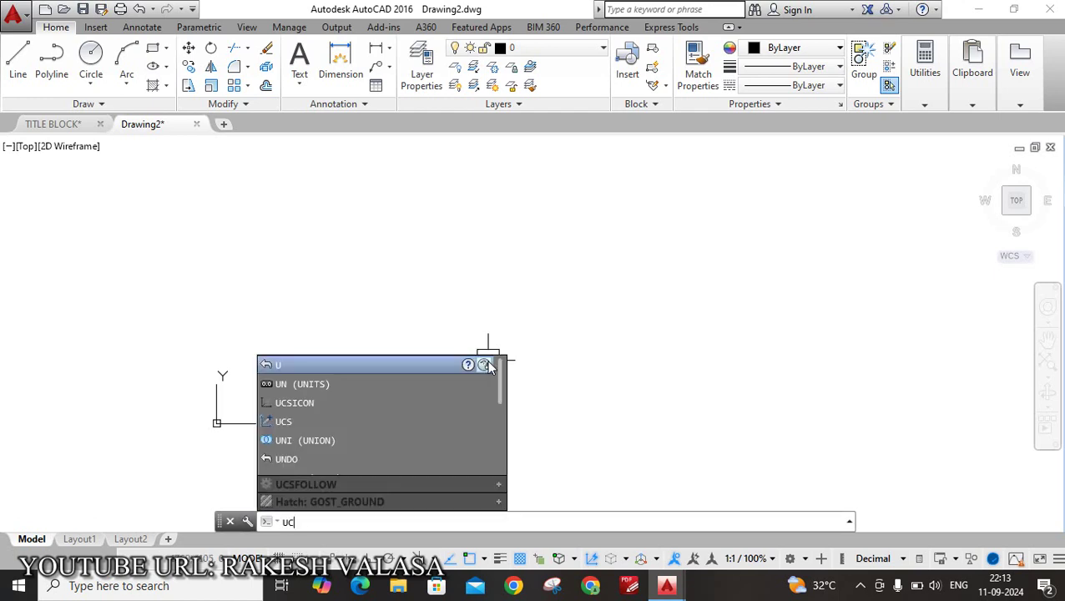
text(sicon)
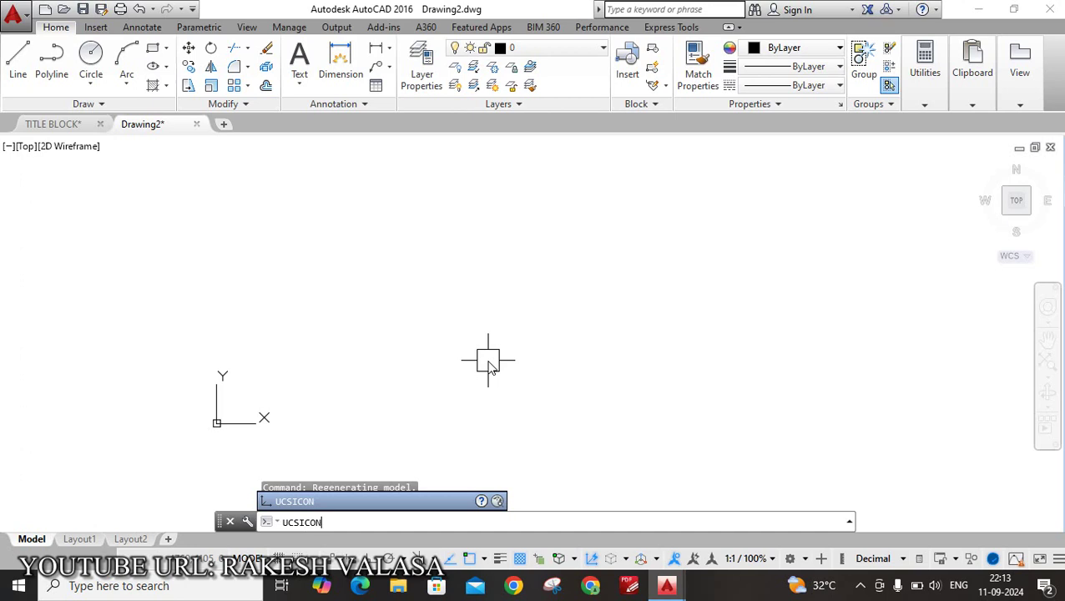
key(Return)
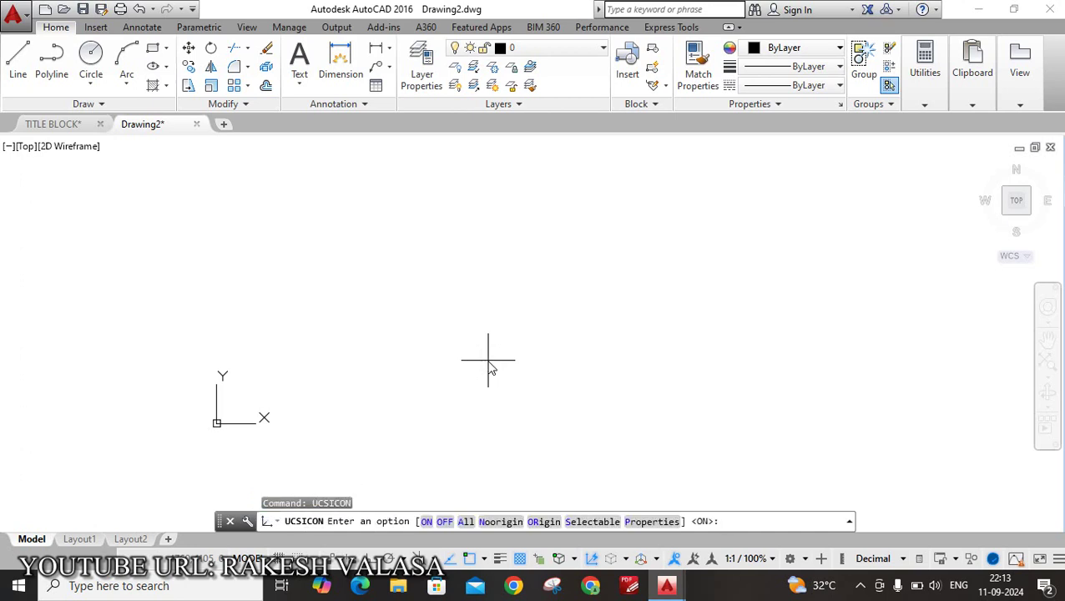
text(N)
key(Return)
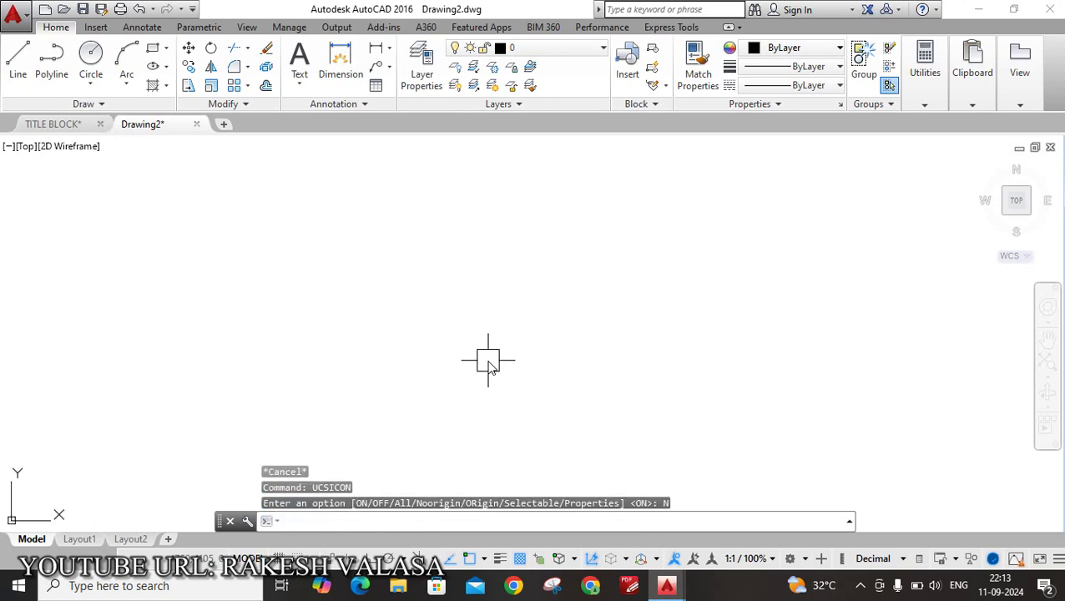
Zoom All to display the full 297,210 drawing limits.
text(z)
key(Return)
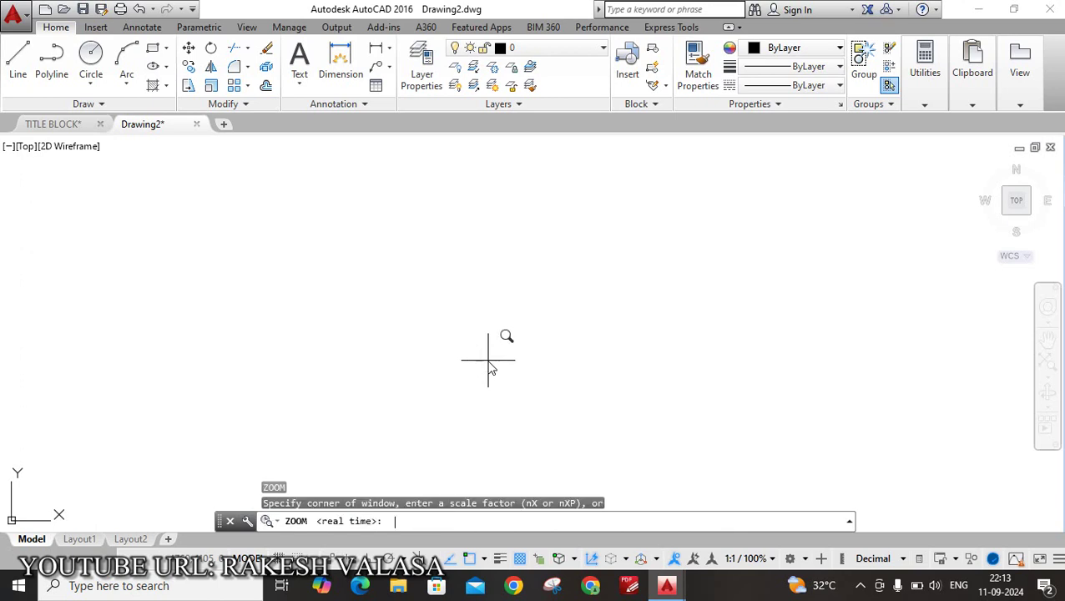
text(A)
key(Return)
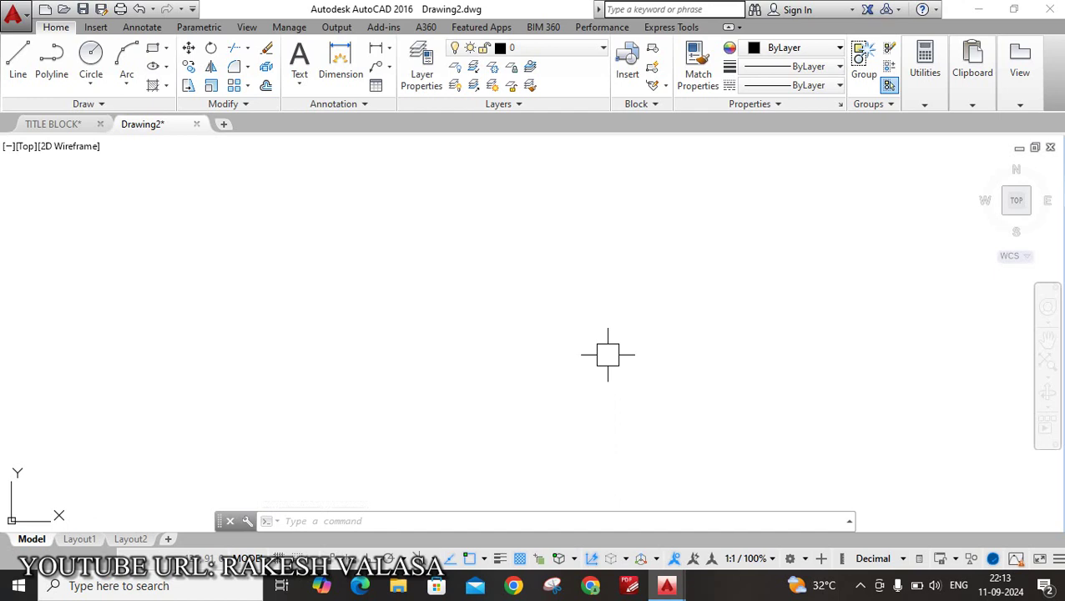
Draw a 297 × 210 rectangle using the RECTANG Dimensions option.
text(sc)
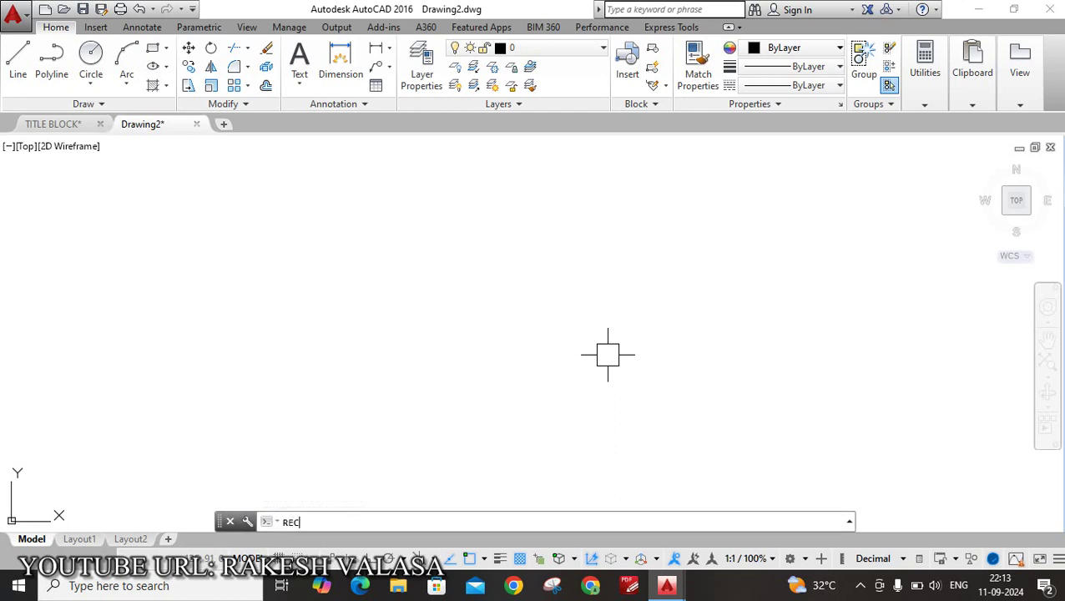
key(Return)
text(rec)
key(Return)
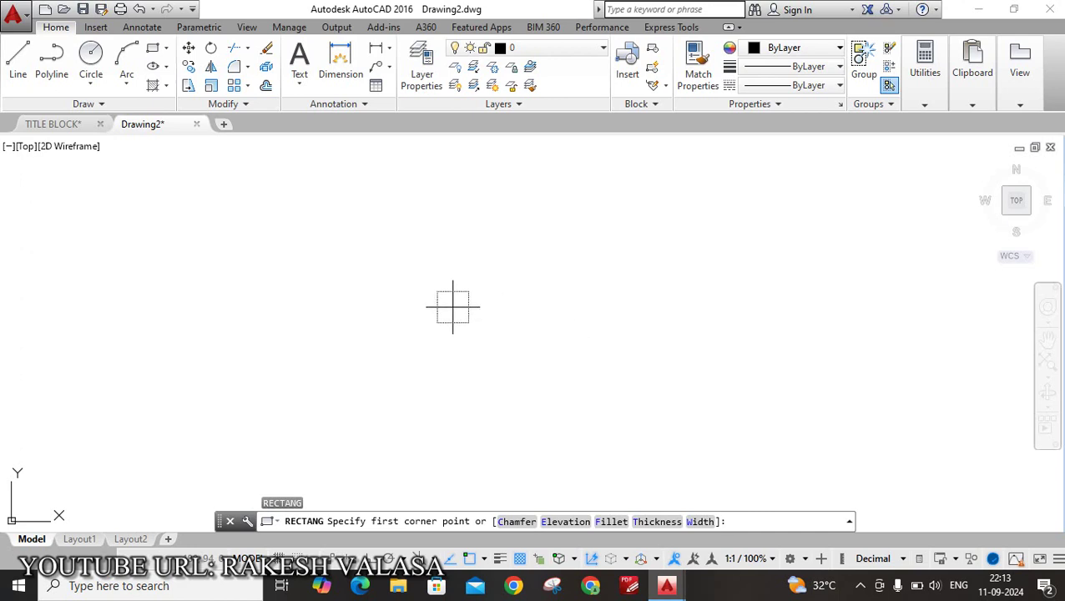
click(321, 223)
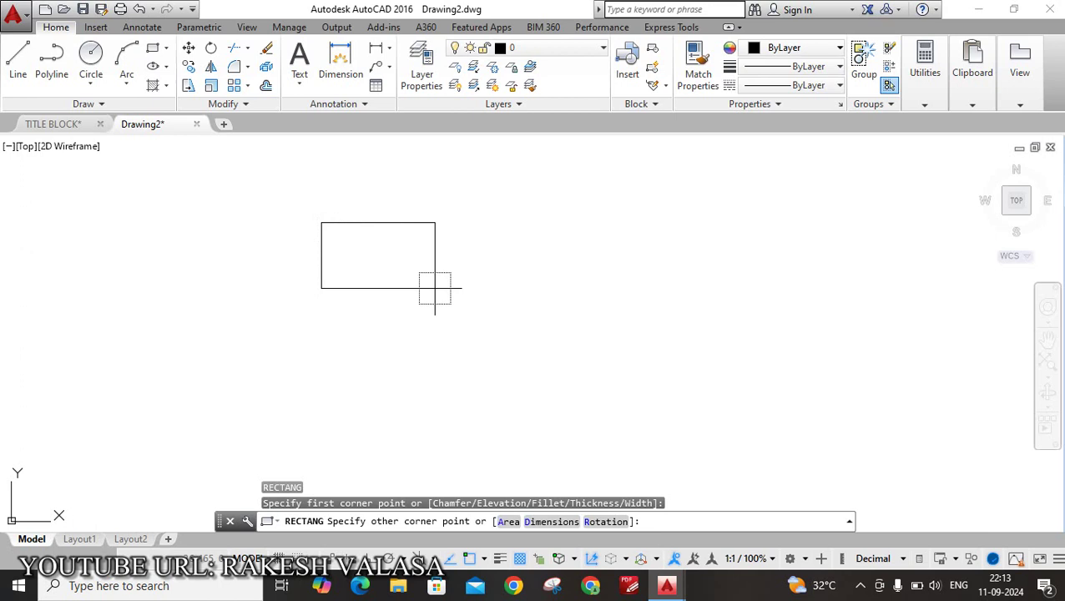
text(D)
key(Return)
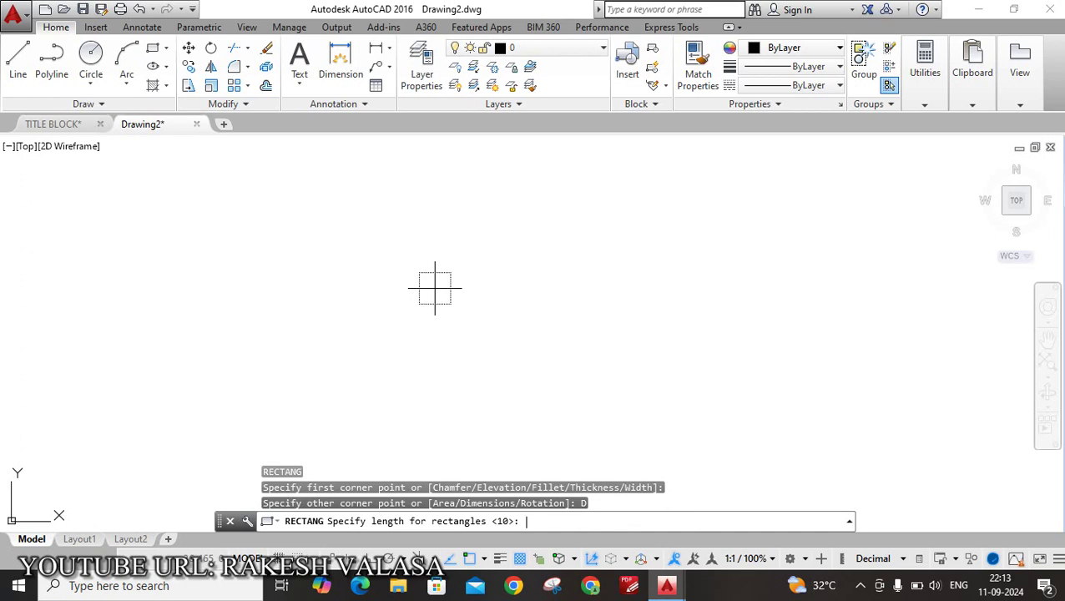
text(297)
key(Return)
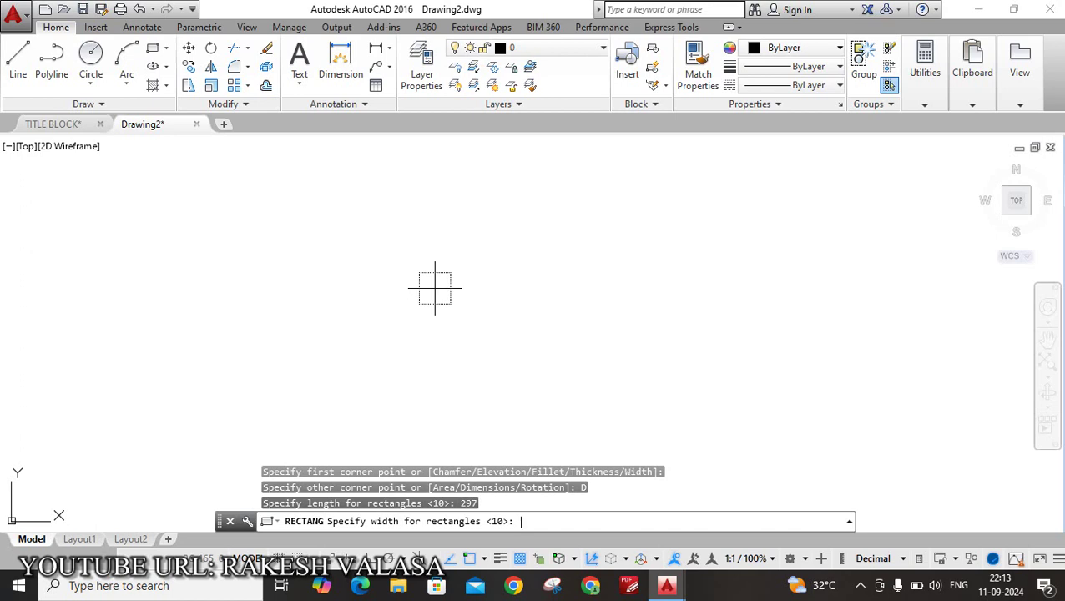
text(210)
key(Return)
click(435, 288)
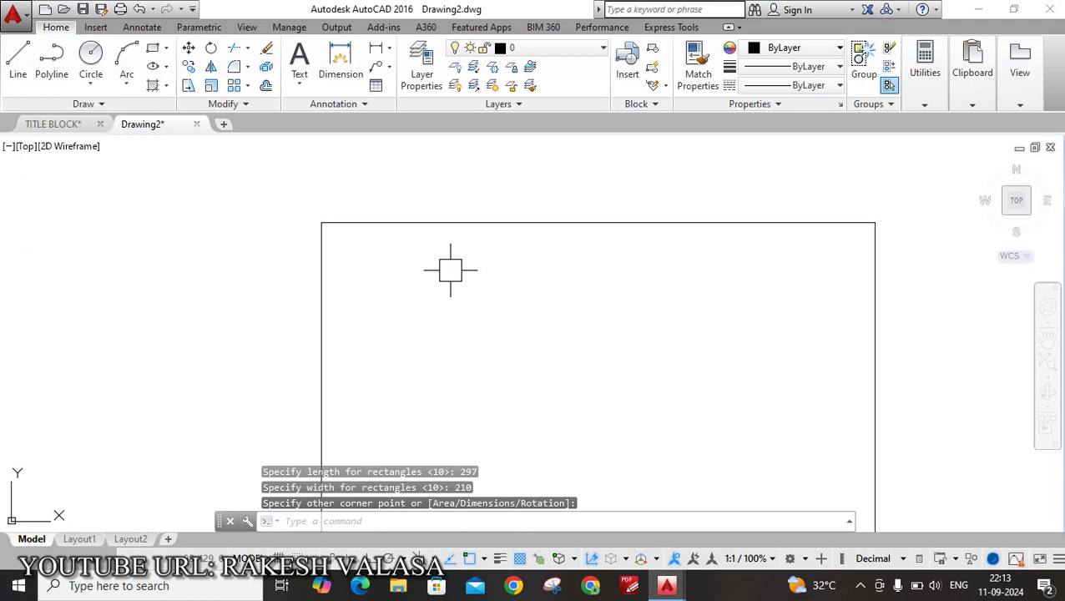
scroll(449, 222, down, 2)
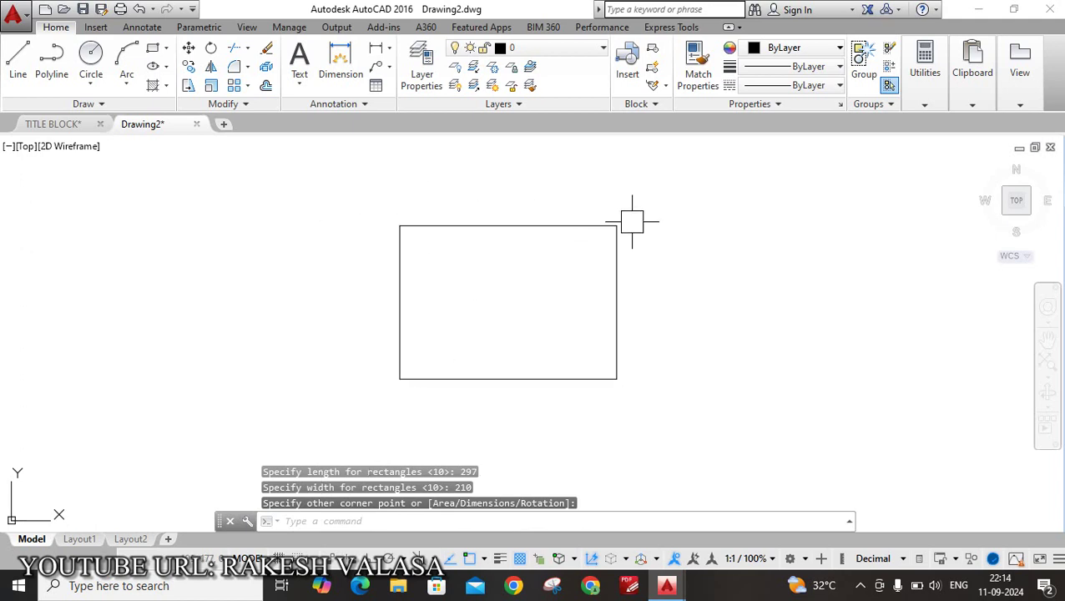
scroll(622, 342, up, 2)
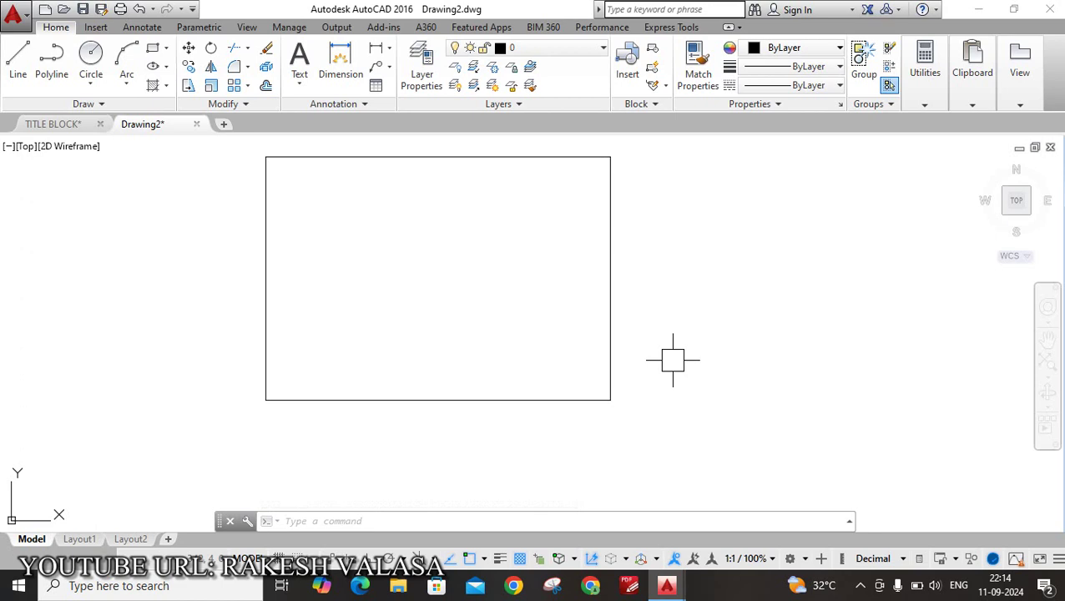
Offset the sheet rectangle 10 inward to form the inner border.
text(o)
key(Return)
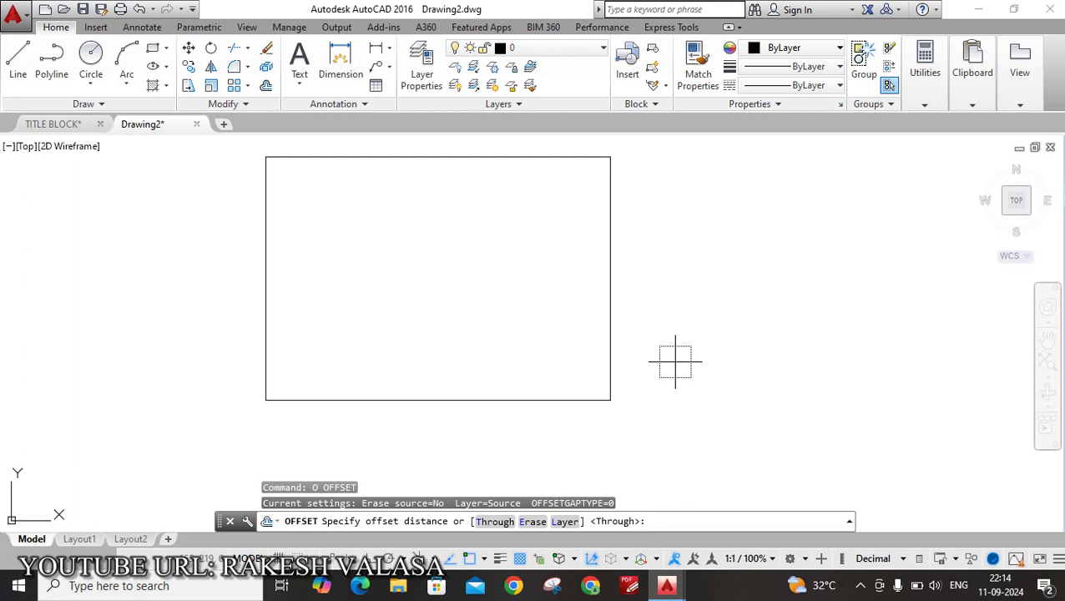
text(10)
key(Return)
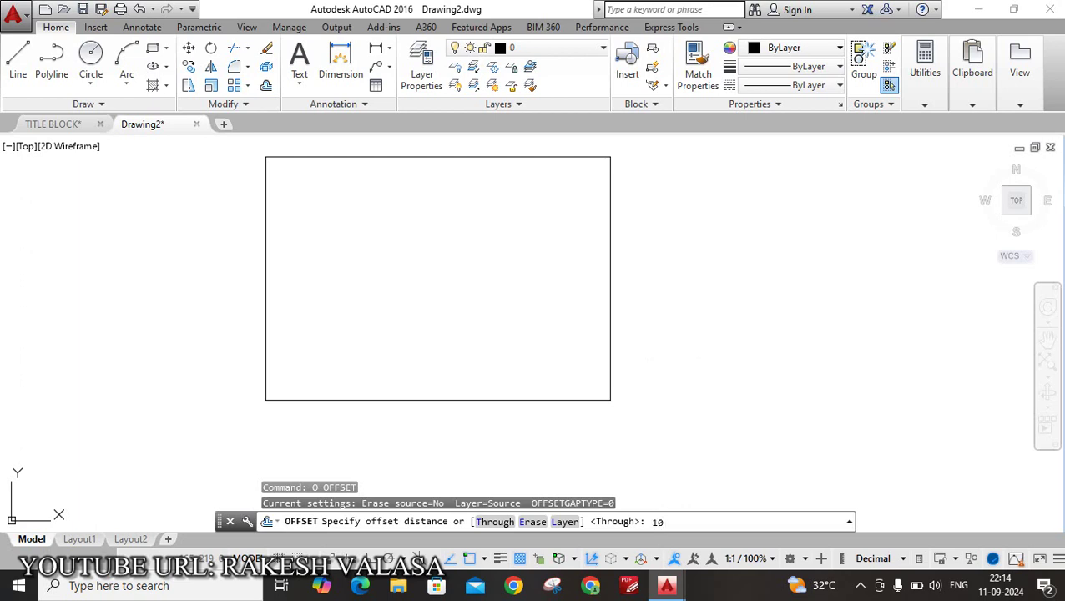
click(610, 328)
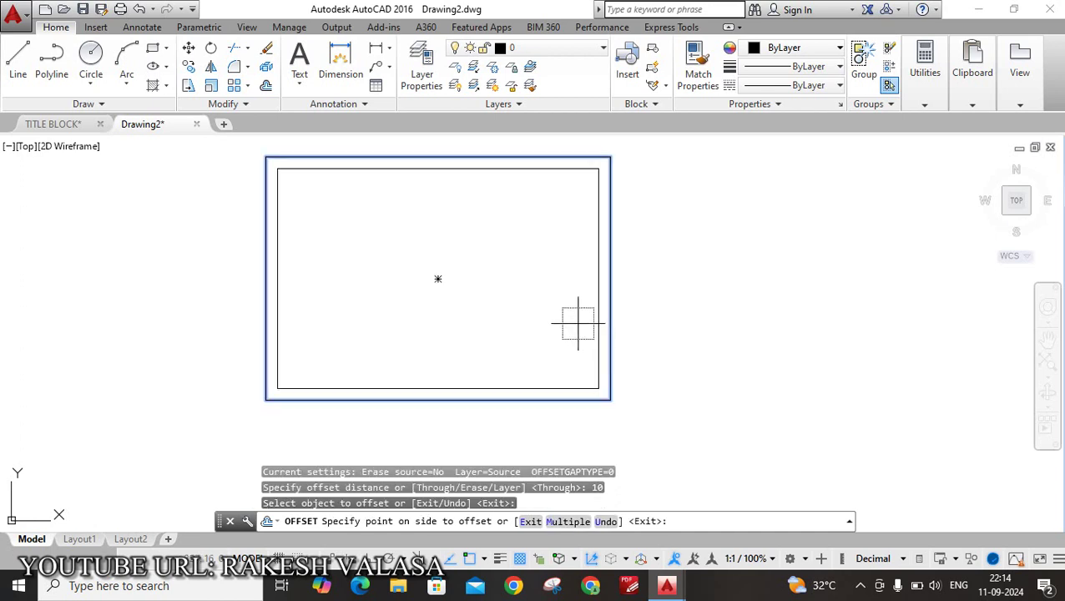
click(578, 323)
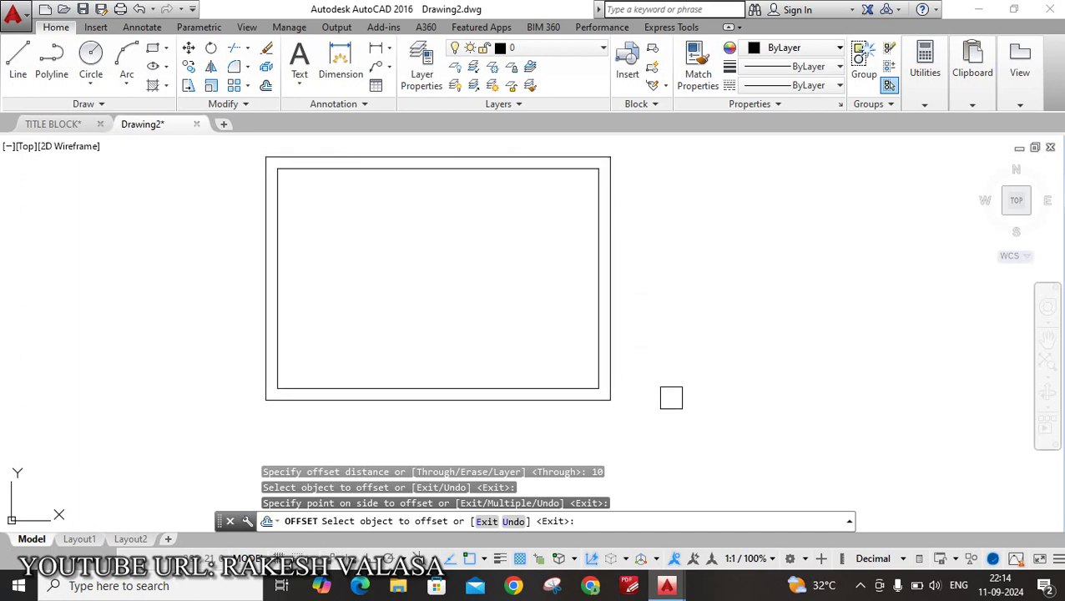
scroll(613, 390, down, 2)
End OFFSET and explode the inner border rectangle with X (EXPLODE).
scroll(559, 378, up, 2)
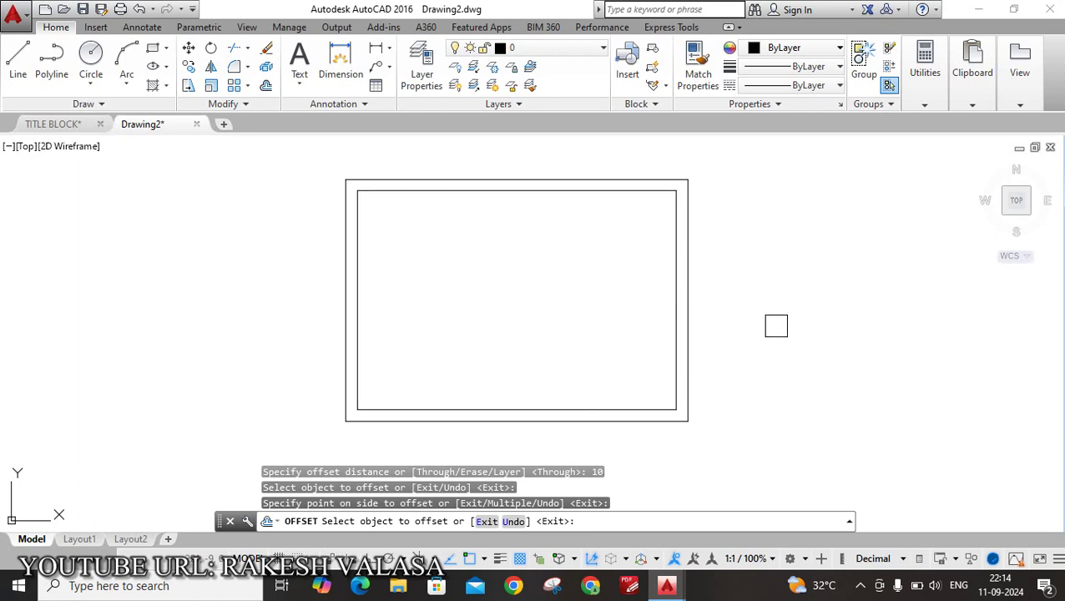
scroll(668, 259, up, 2)
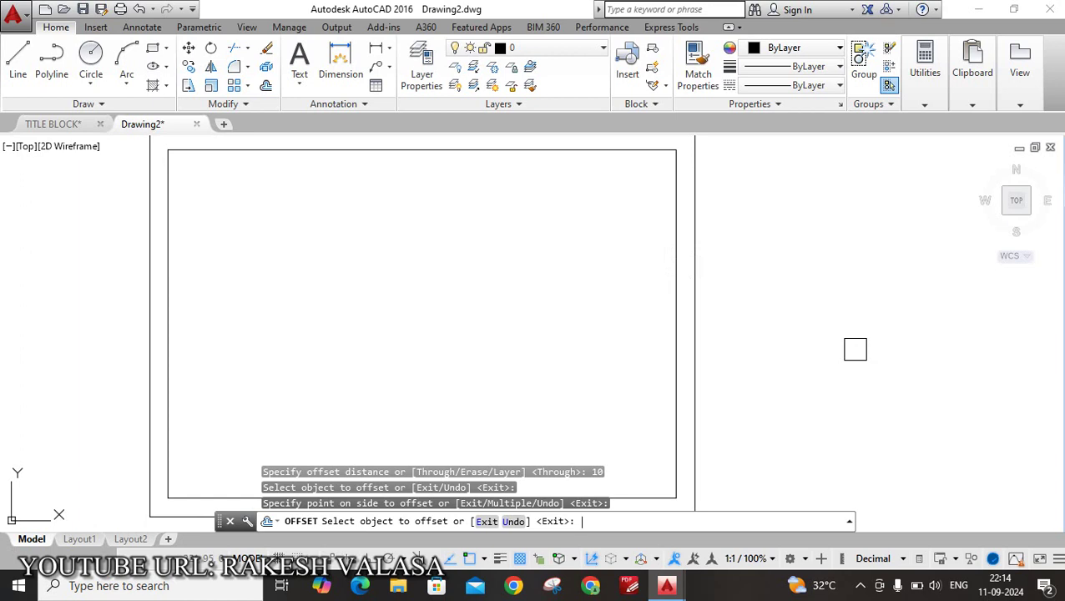
text(ex)
key(Return)
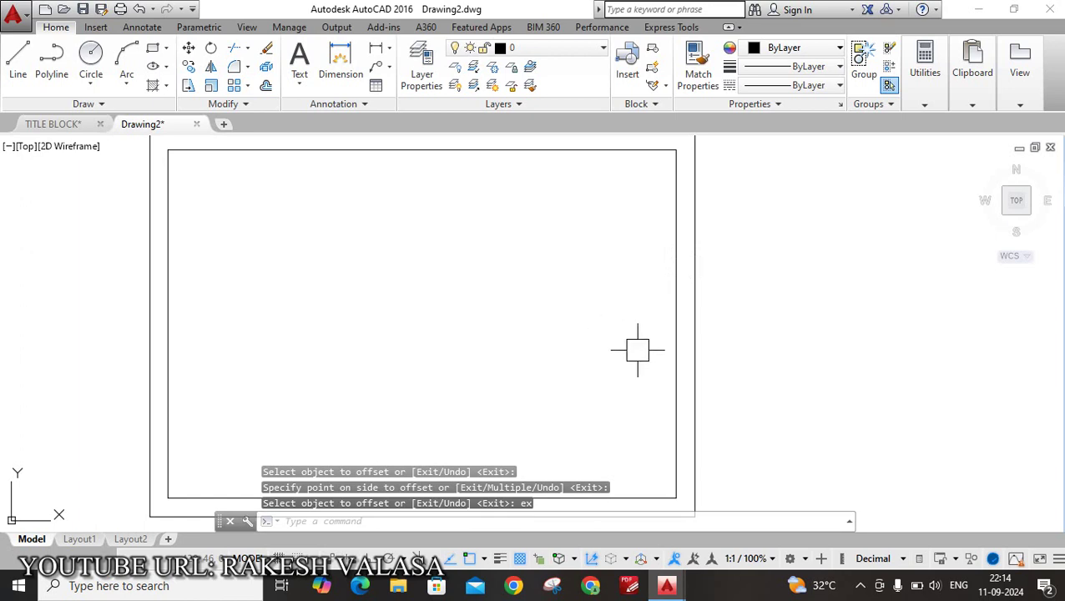
key(Escape)
text(ex)
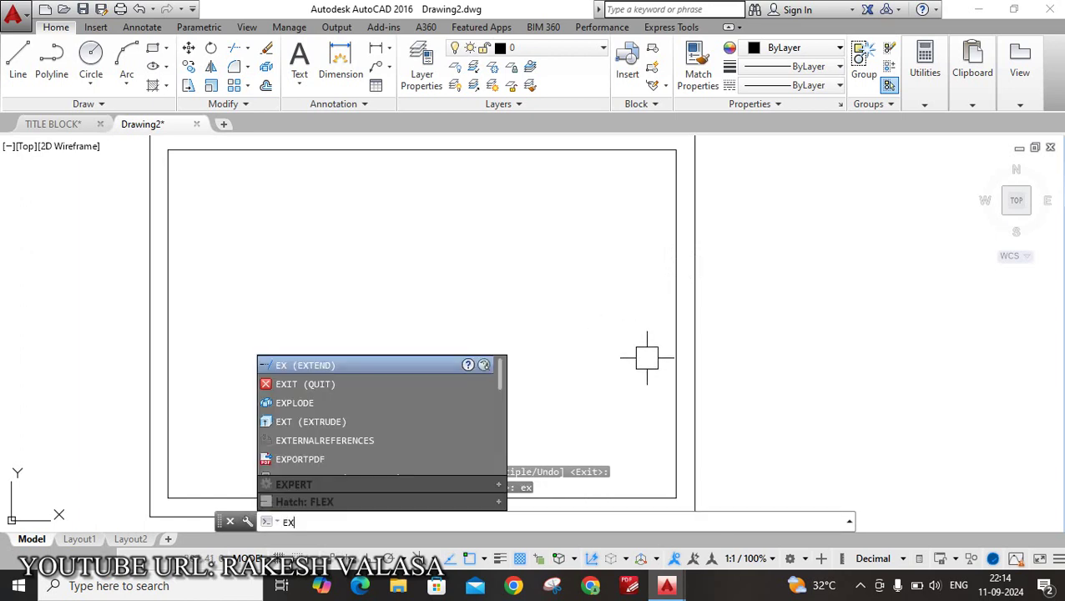
key(Escape)
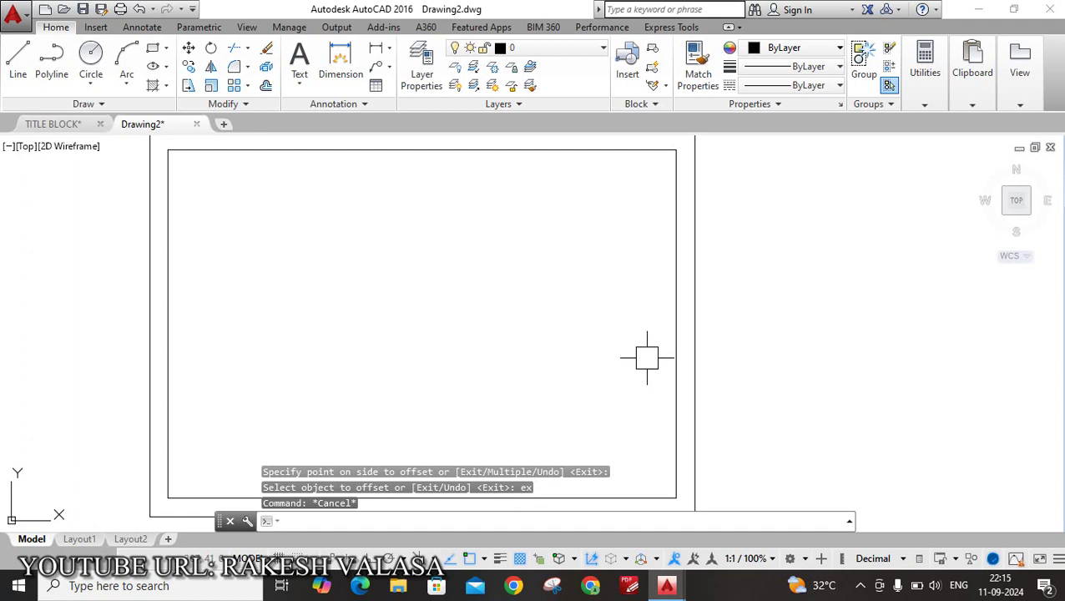
text(x)
key(Return)
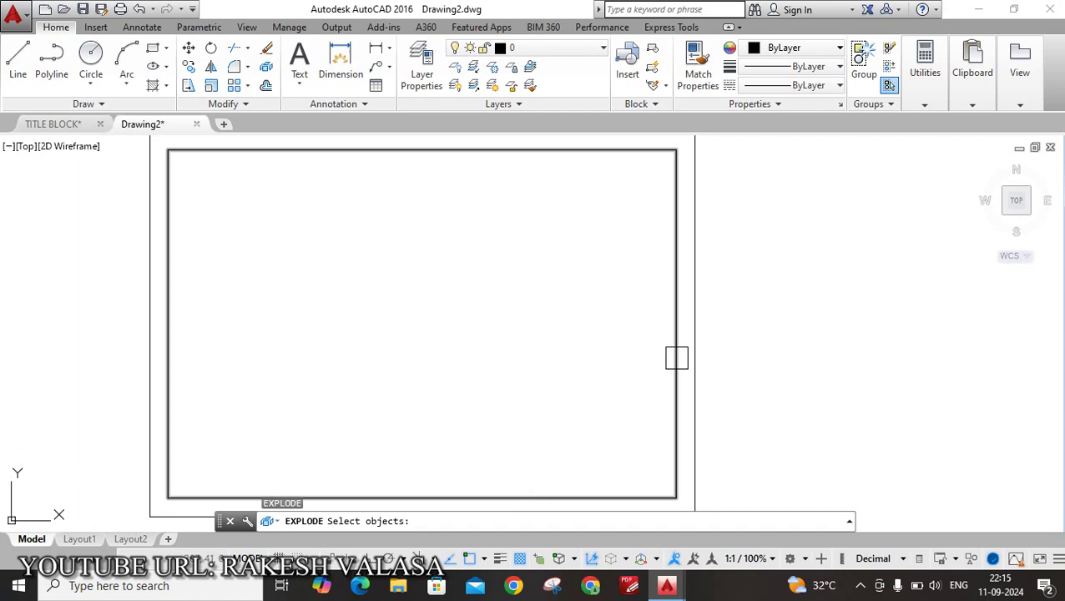
click(676, 357)
key(Return)
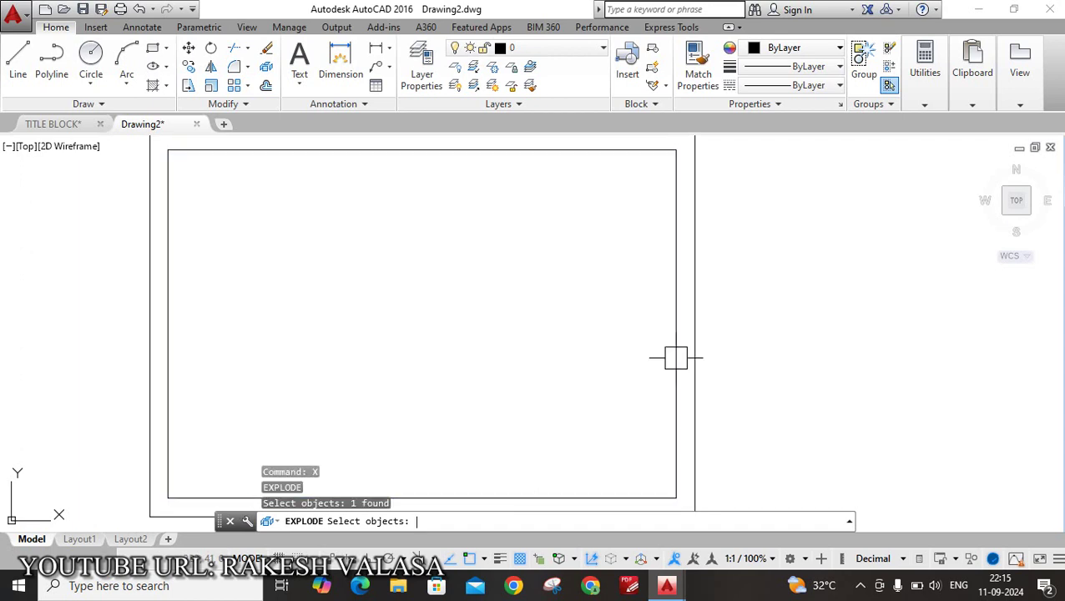
Select the inner border's top, right, bottom and left edges to confirm they are separate lines.
scroll(661, 289, down, 2)
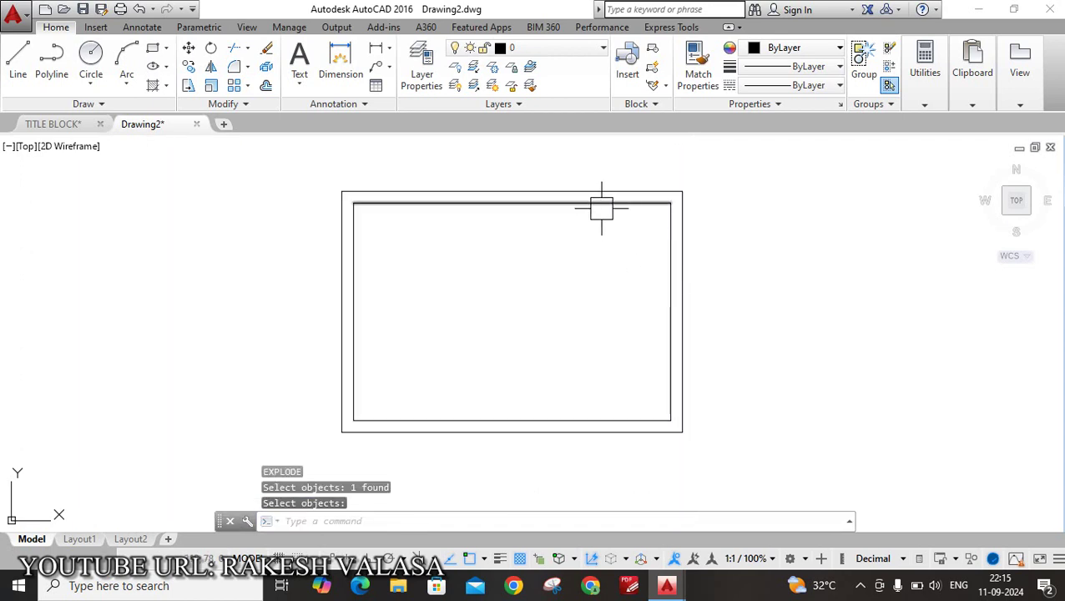
mouse_move(601, 209)
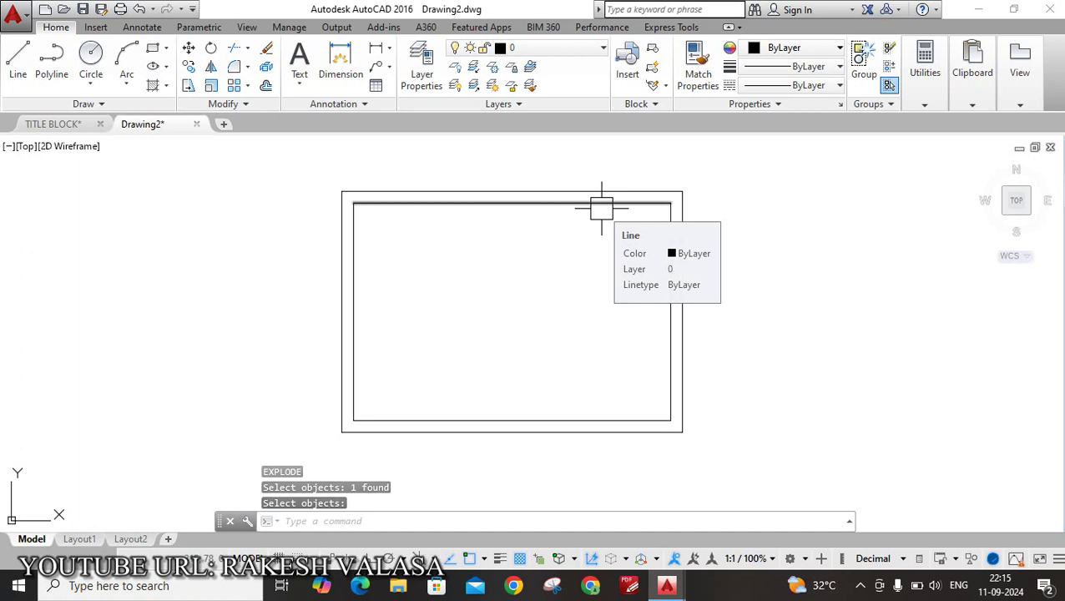
click(601, 206)
click(670, 309)
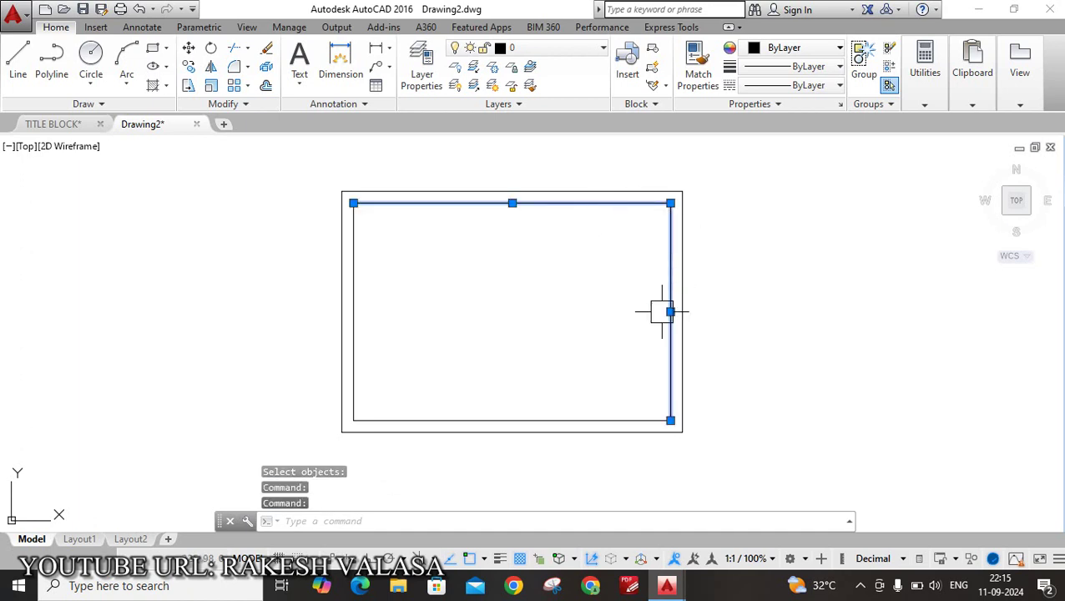
click(616, 415)
click(361, 355)
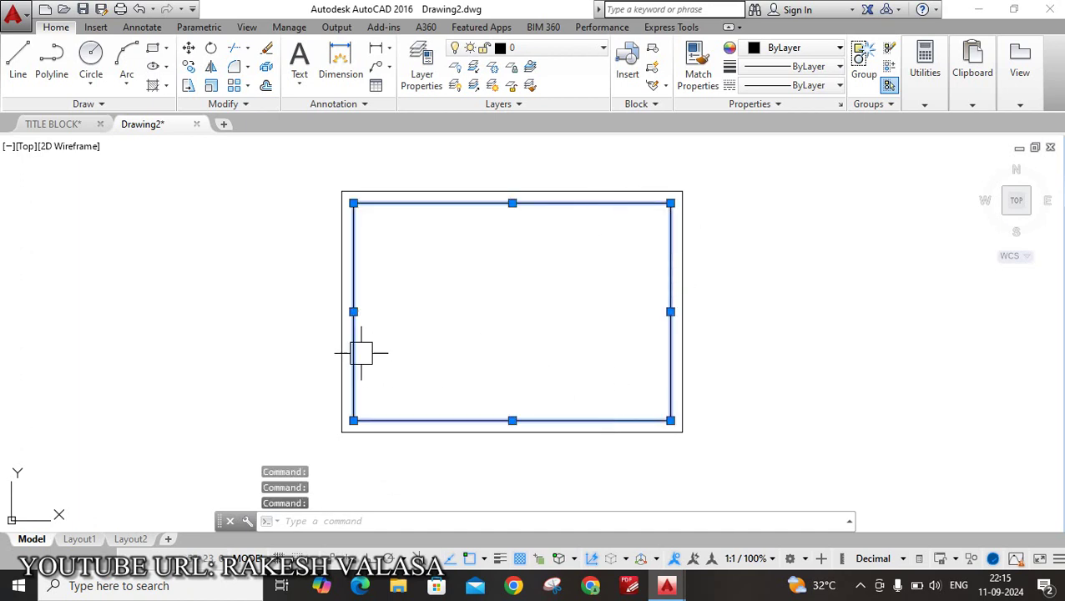
key(Escape)
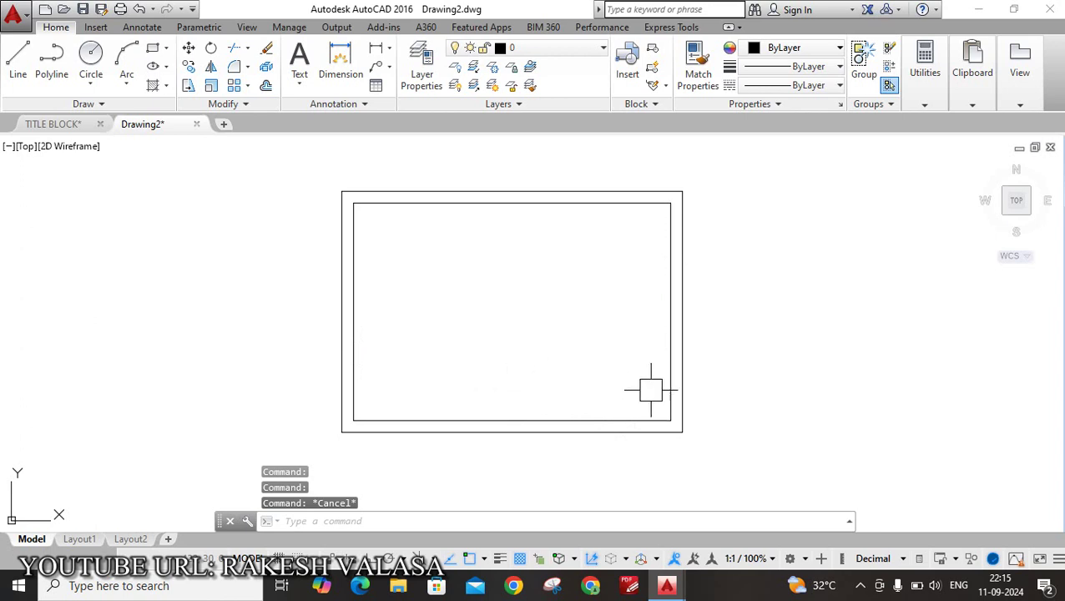
Offset the inner border's right line 80 units to the left to mark the title-block strip.
scroll(650, 389, up, 2)
scroll(650, 389, down, 2)
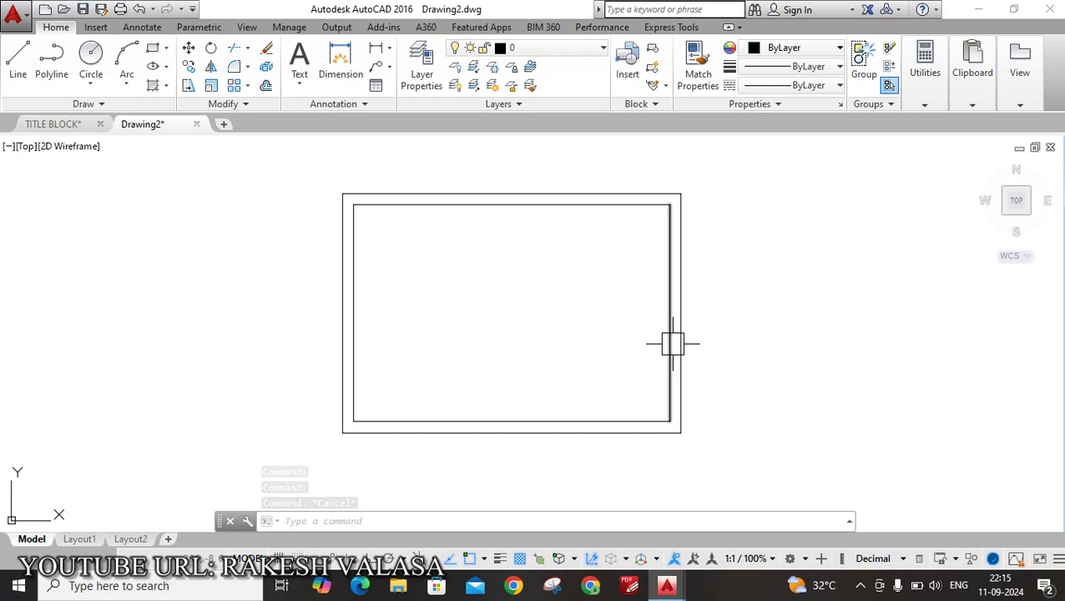
text(o)
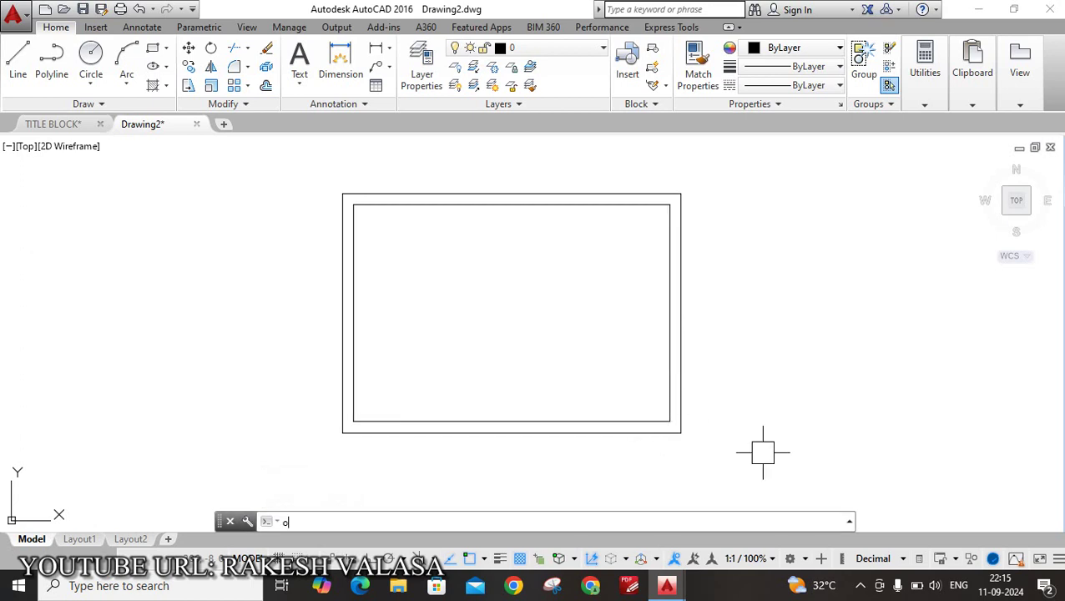
key(Return)
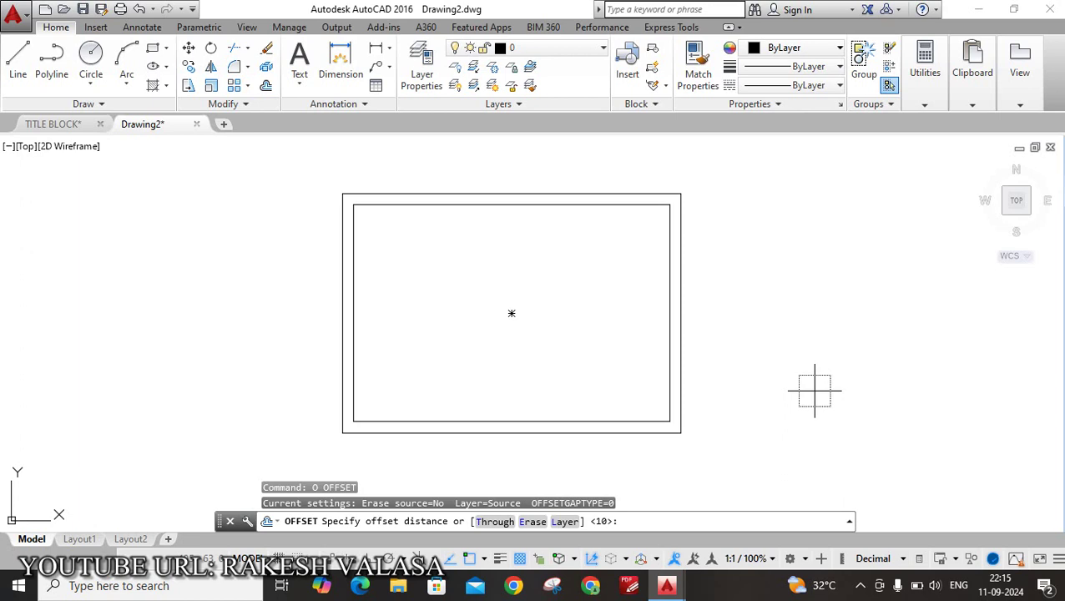
key(Return)
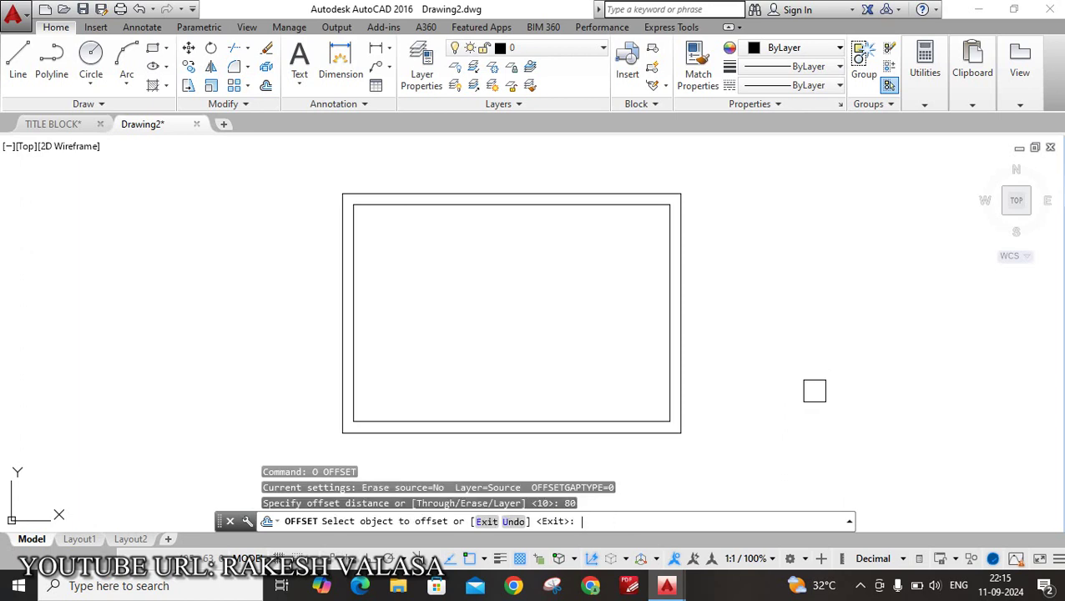
click(668, 386)
click(546, 381)
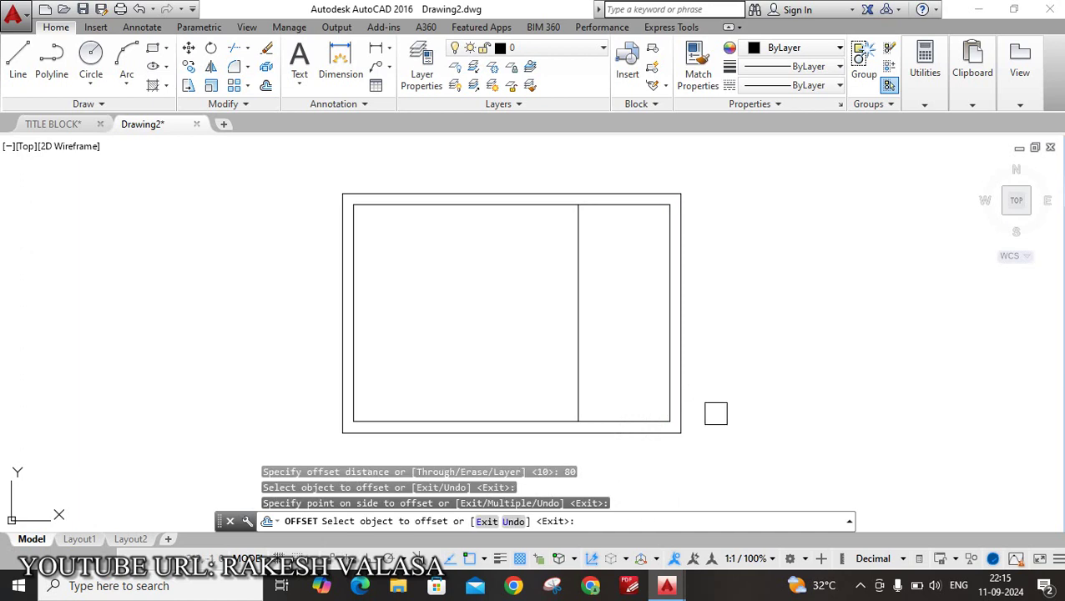
scroll(626, 427, up, 2)
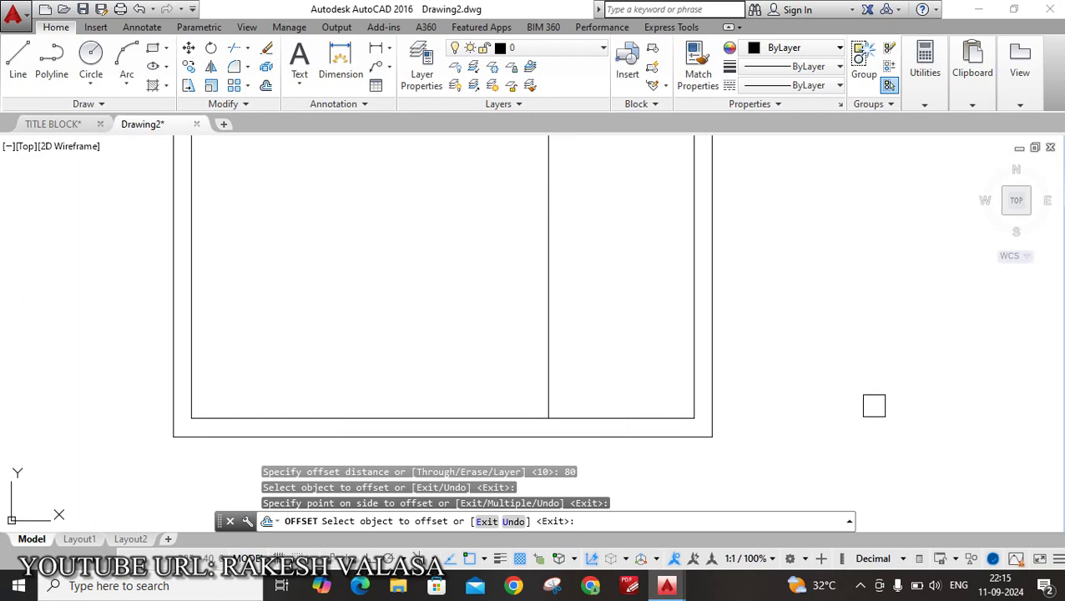
Offset the inner border's bottom line upward three times at 5-unit spacing.
key(Escape)
text(o)
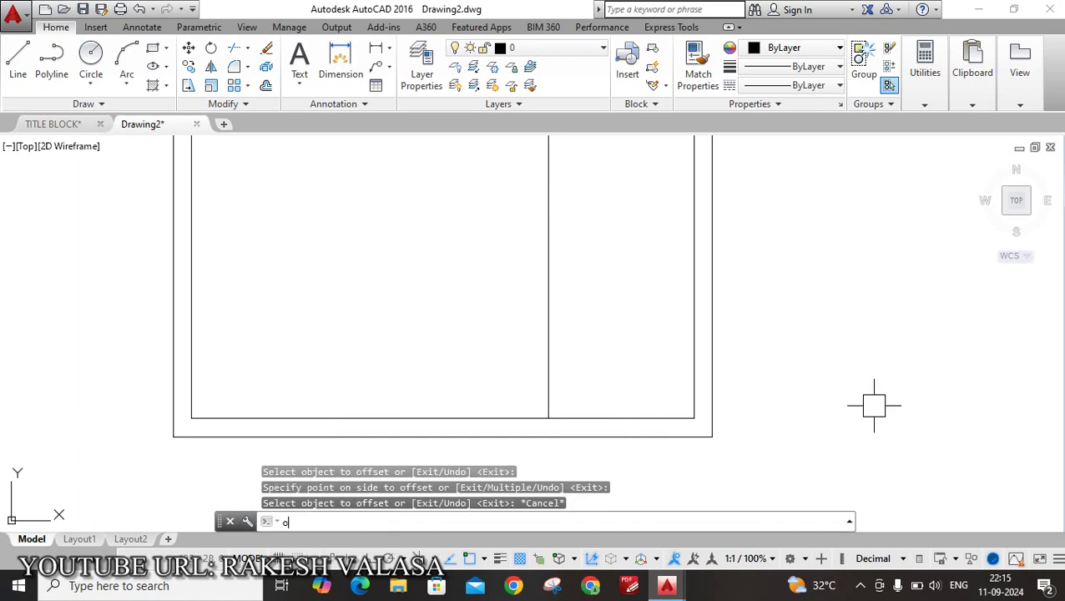
key(Return)
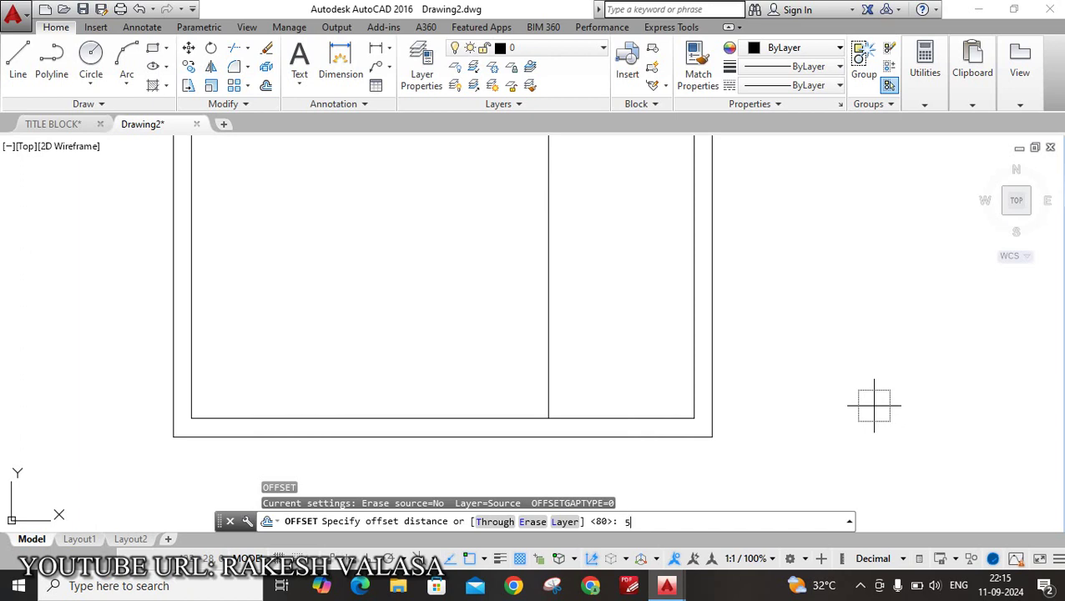
key(Return)
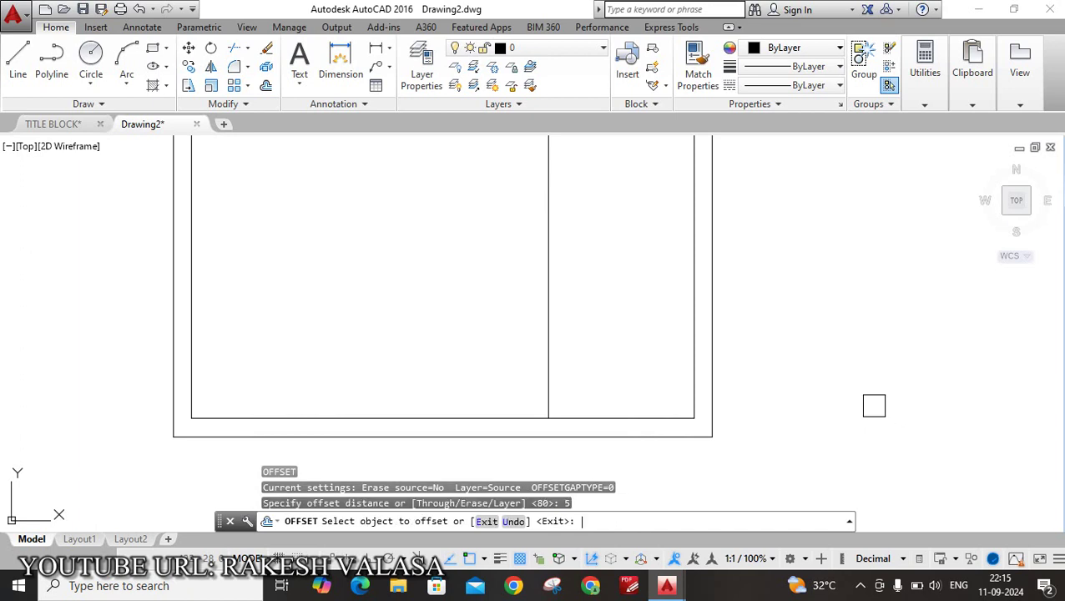
click(592, 415)
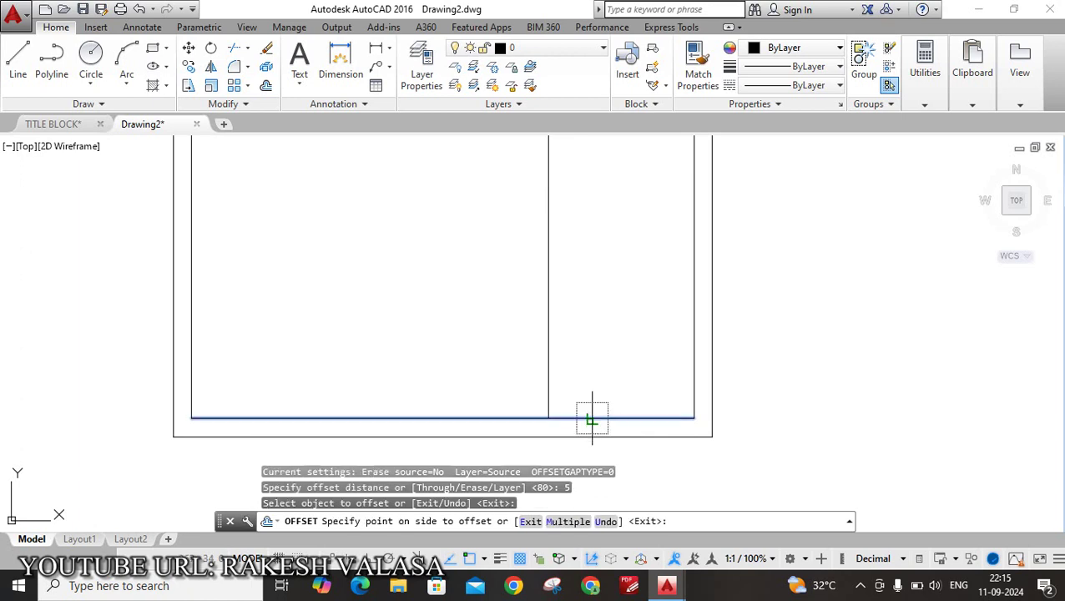
click(591, 395)
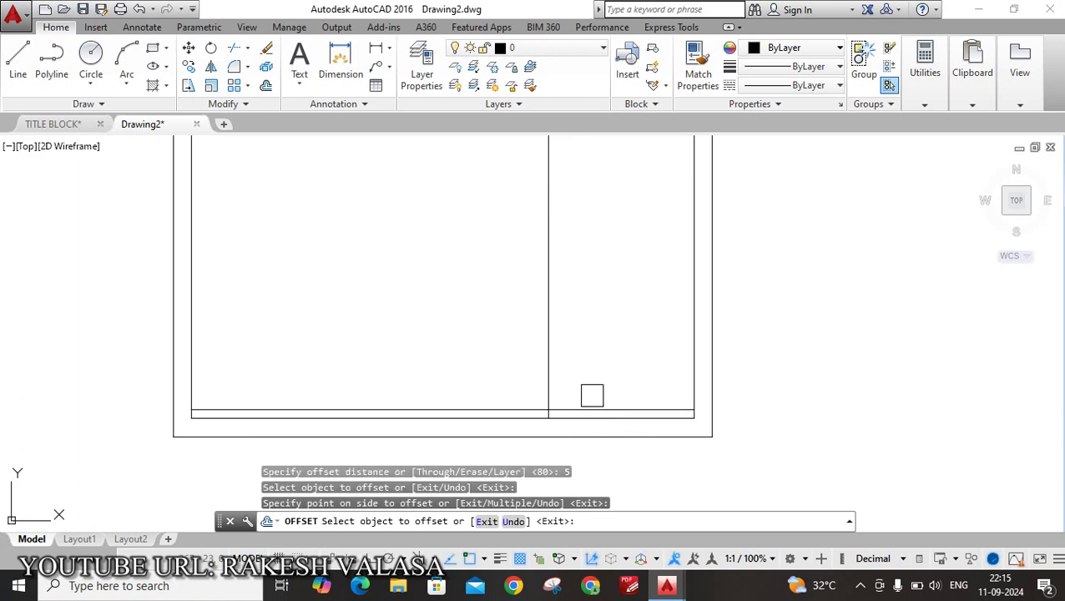
scroll(601, 429, up, 2)
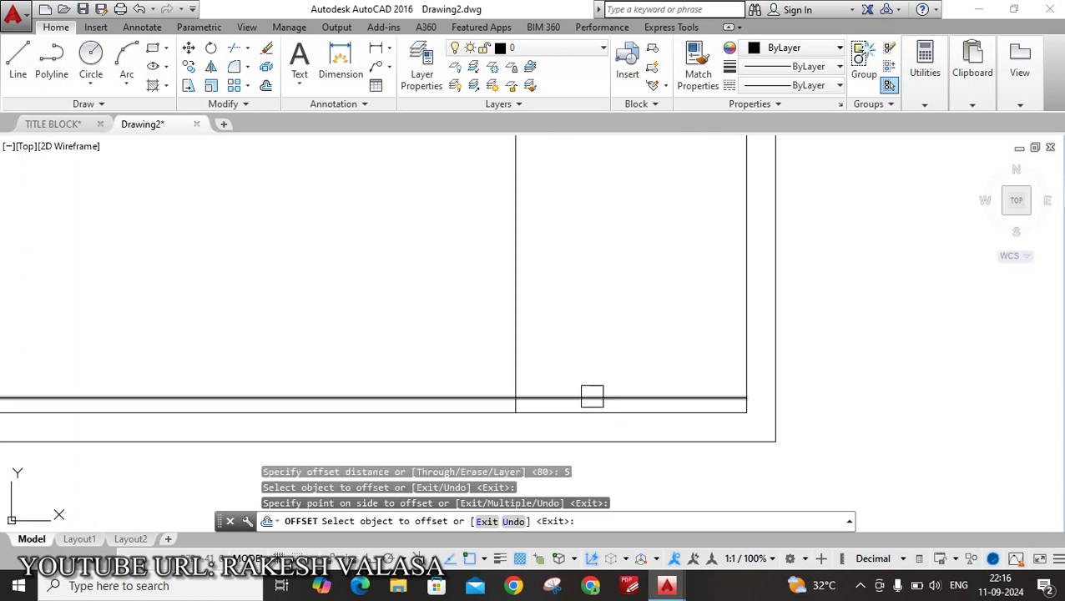
click(592, 397)
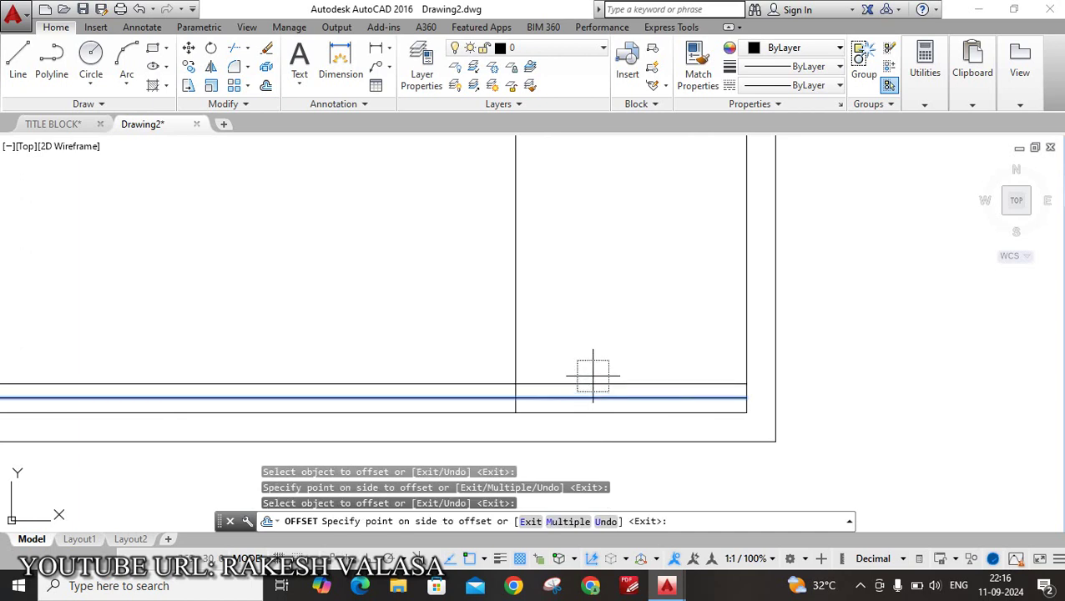
click(593, 378)
scroll(614, 410, up, 2)
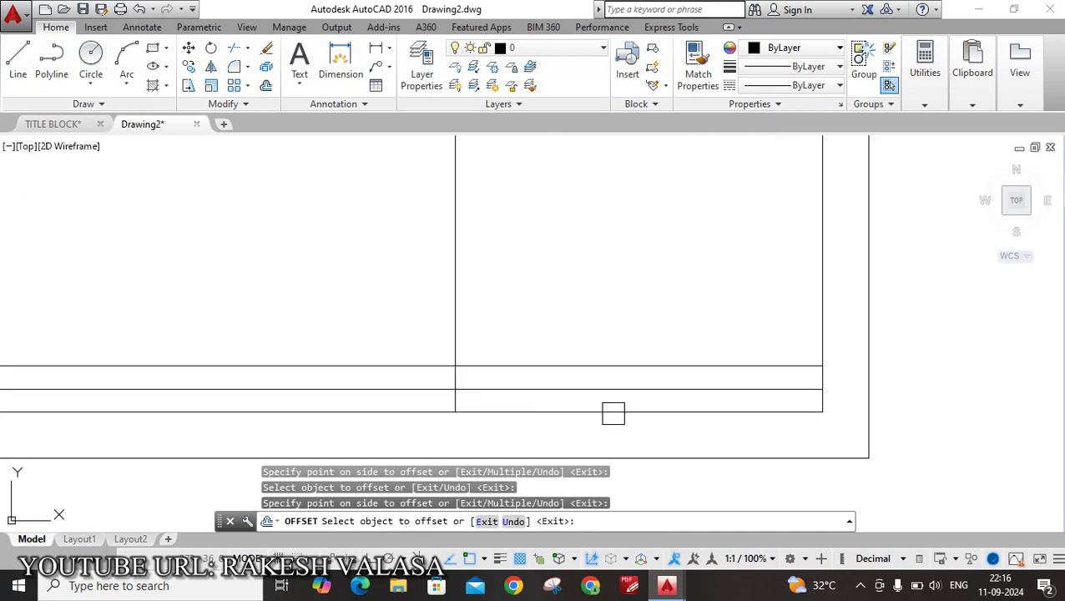
click(588, 367)
click(583, 349)
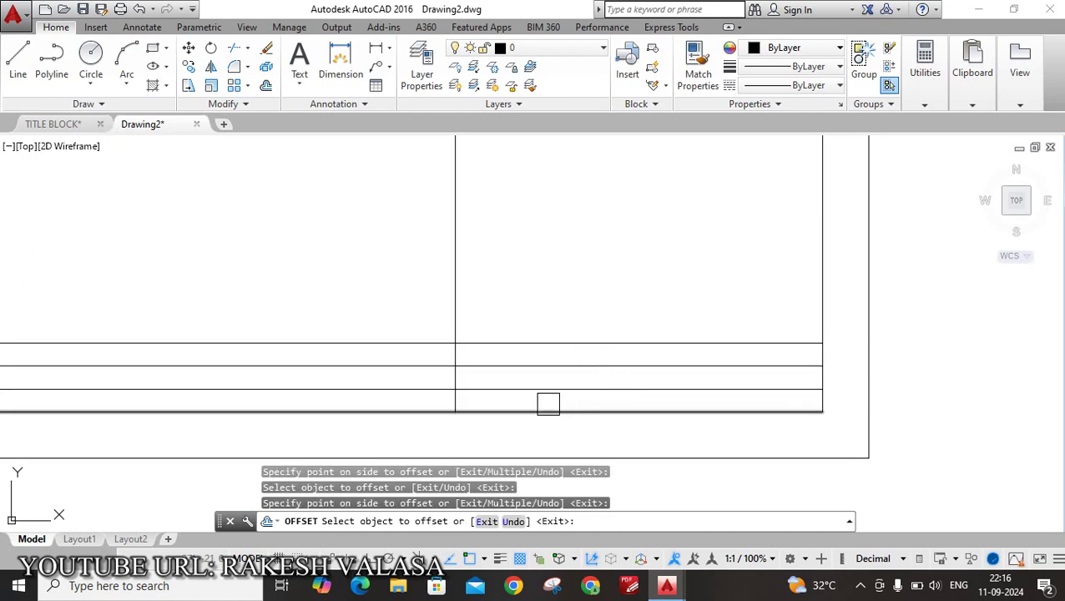
scroll(548, 403, up, 4)
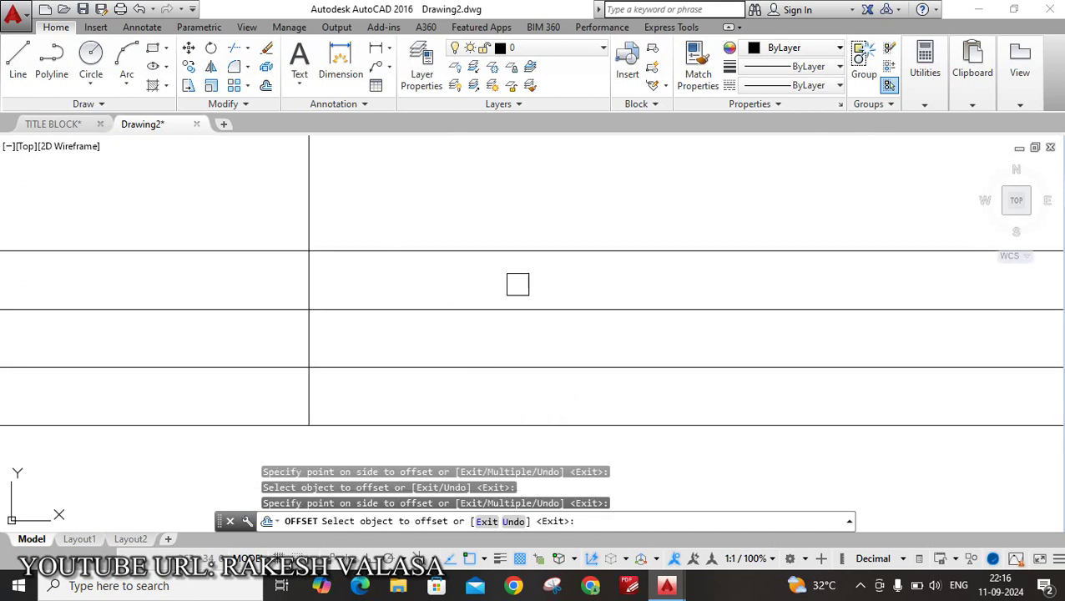
scroll(555, 343, down, 4)
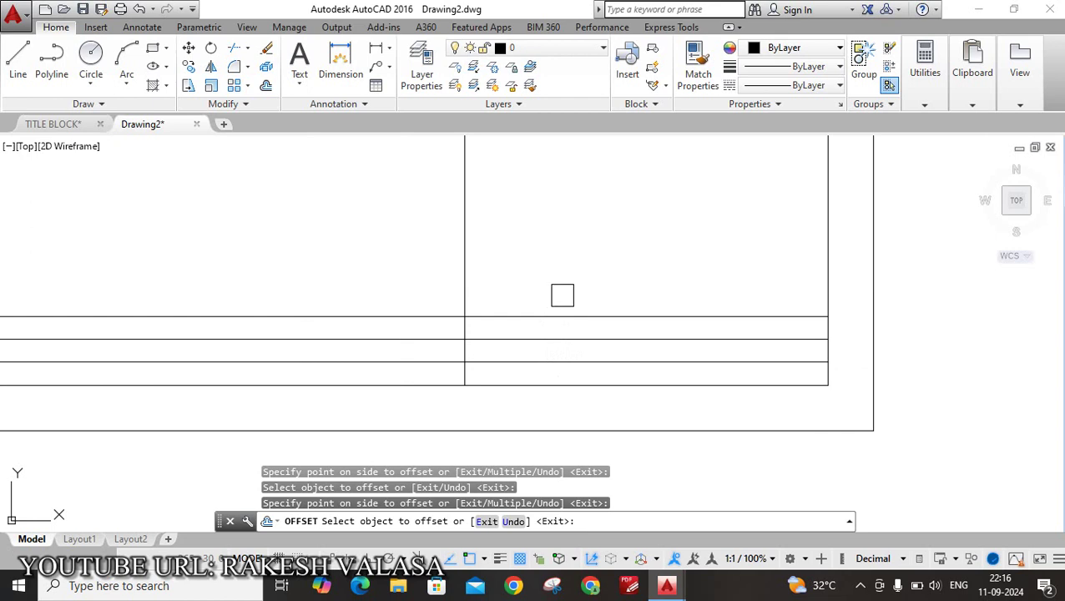
key(Escape)
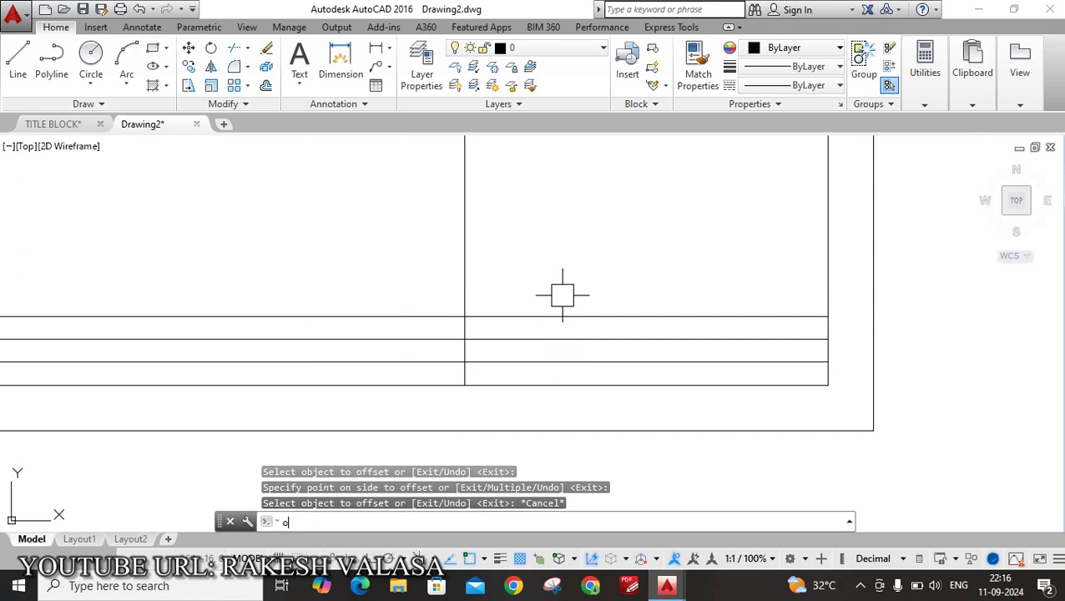
Offset the top row line 10 units upward to add a taller row at 25.
text(o)
key(Return)
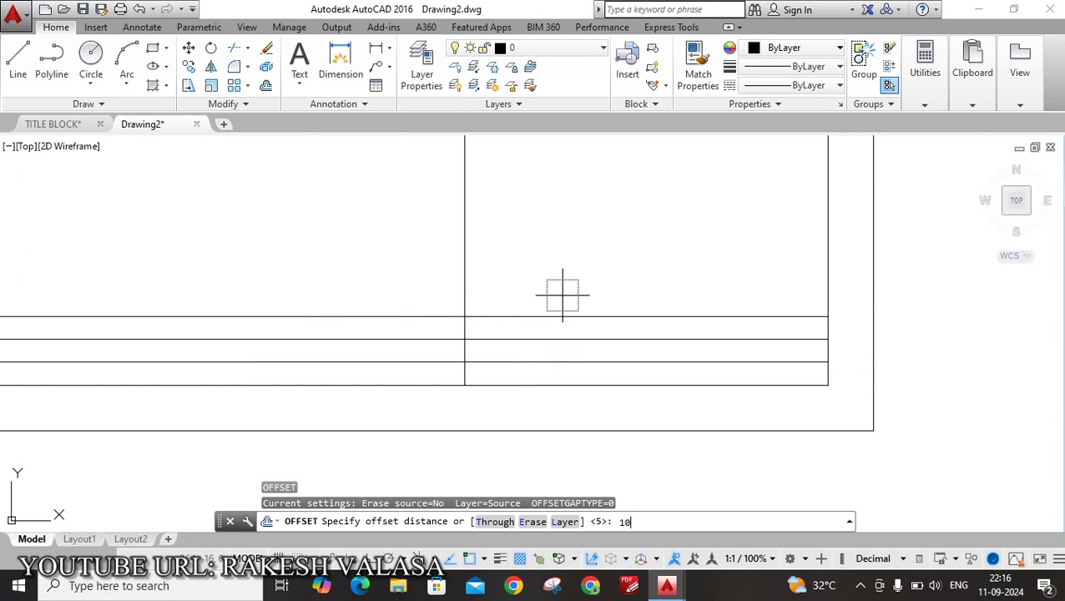
text(10)
key(Return)
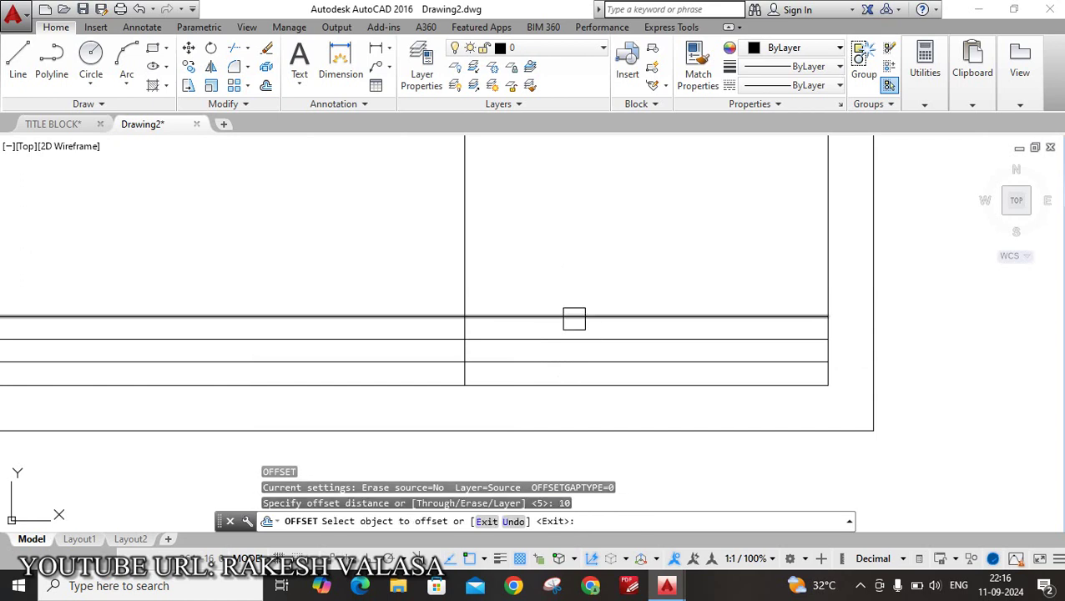
click(575, 319)
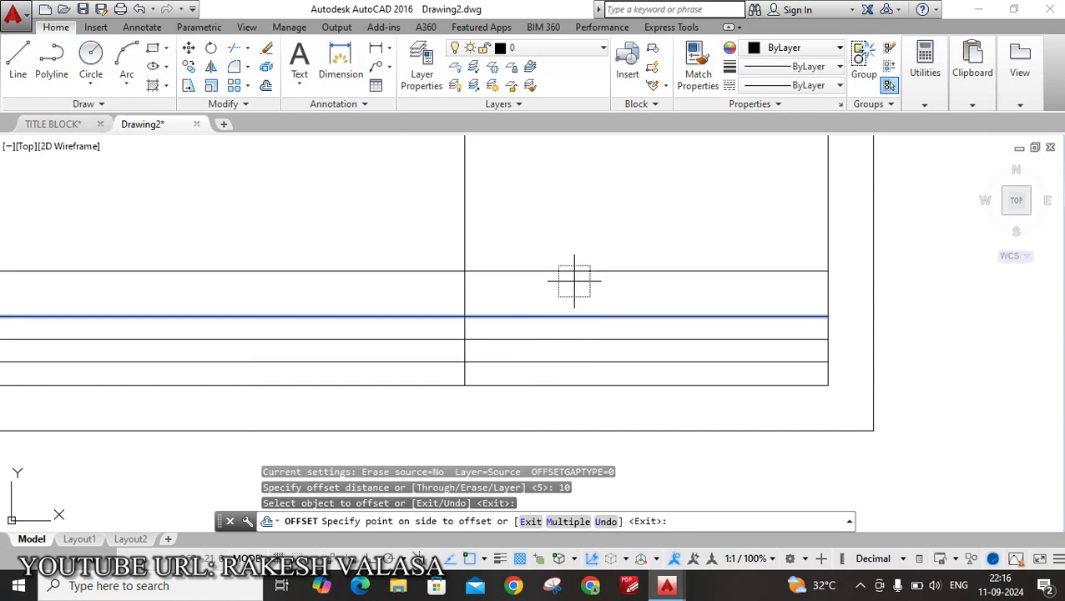
click(575, 282)
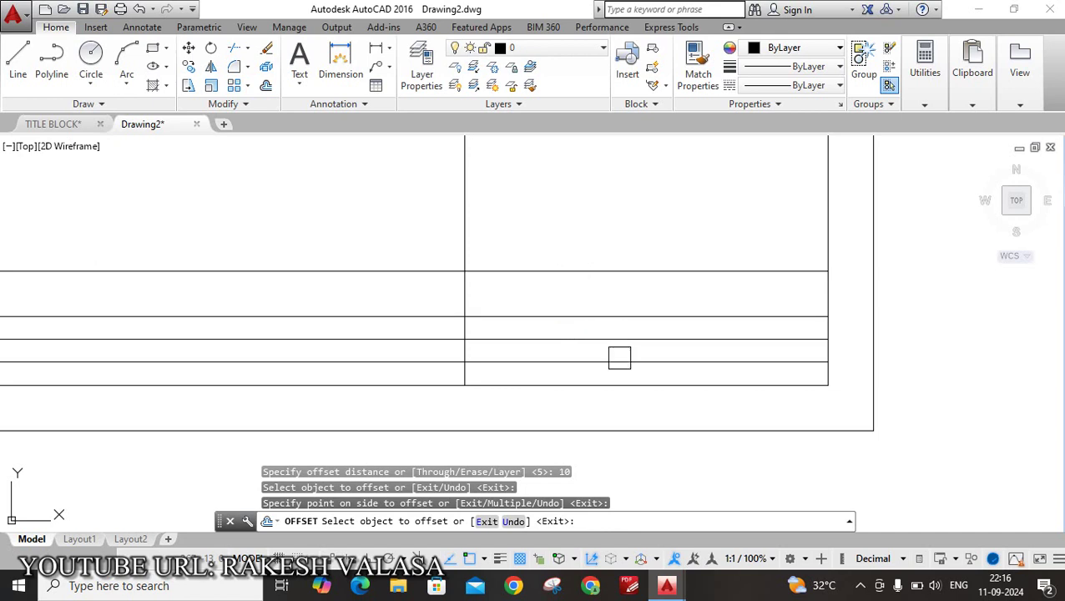
scroll(617, 356, down, 1)
scroll(601, 333, up, 1)
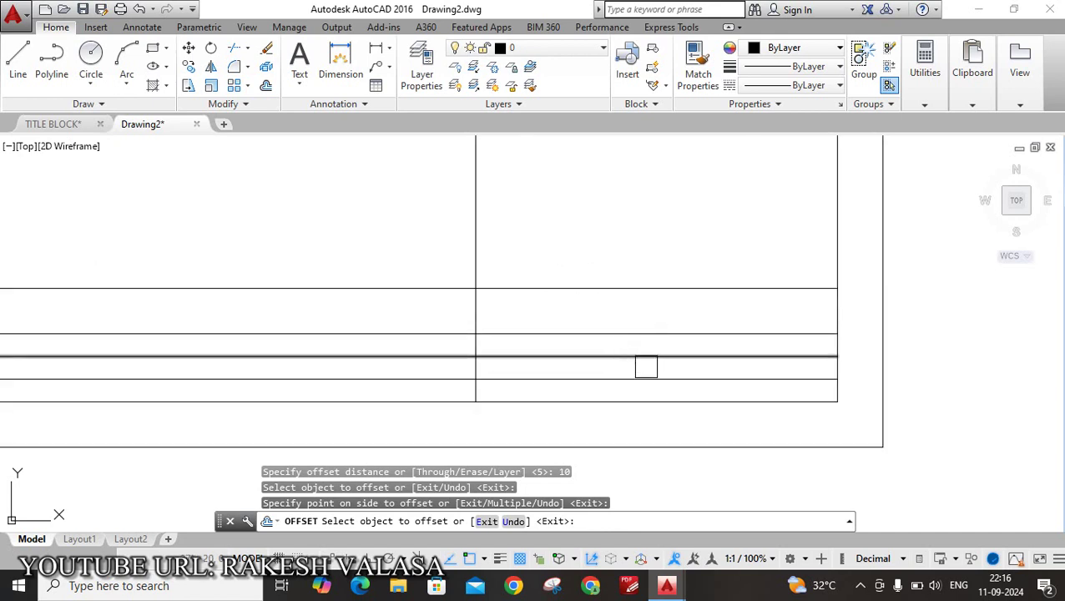
scroll(663, 398, down, 4)
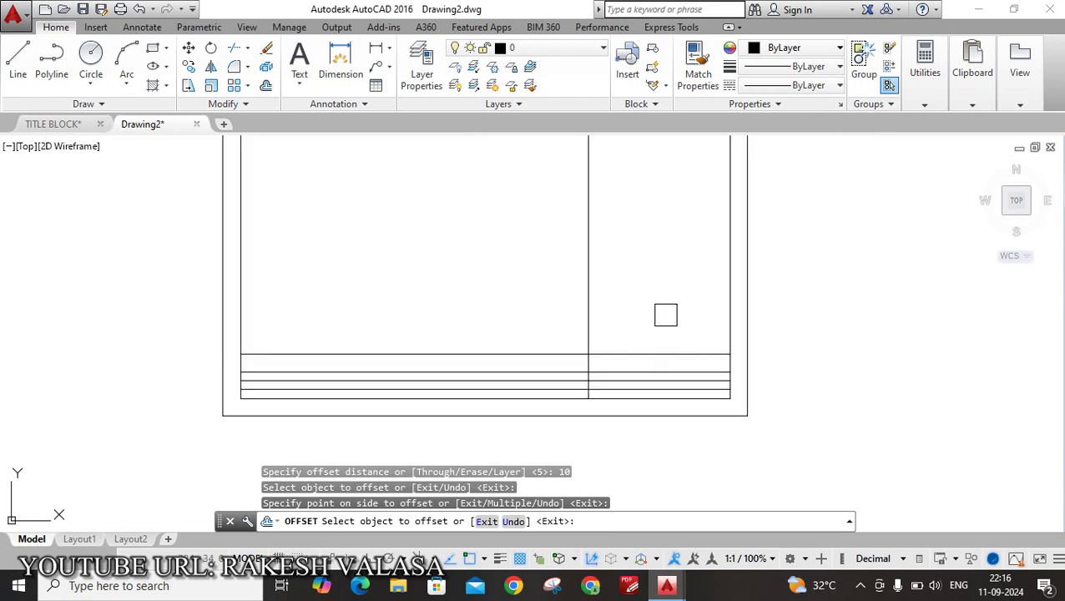
key(Escape)
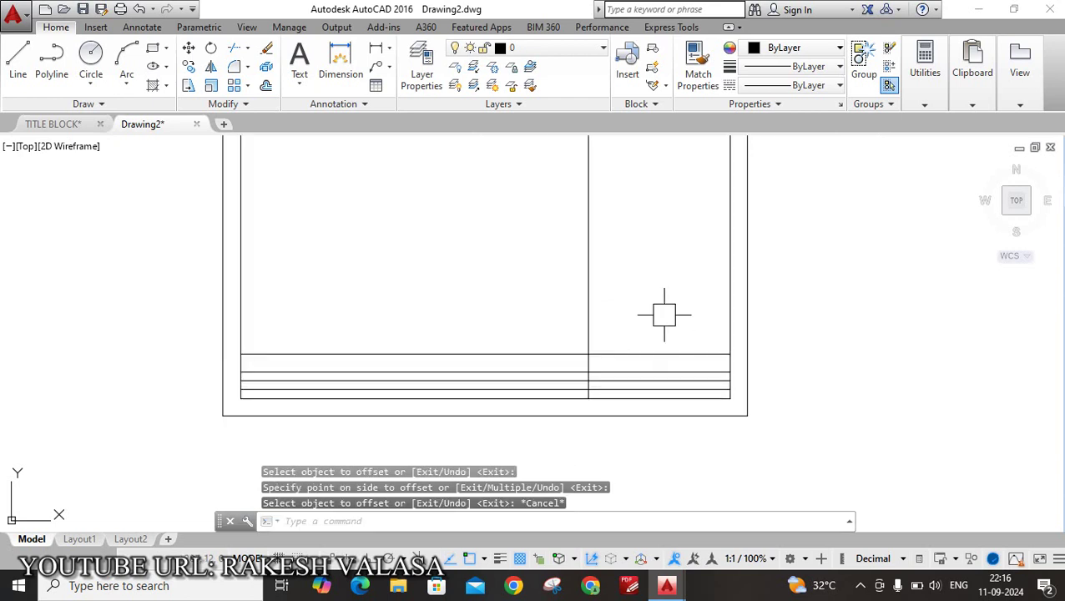
Trim the row lines left of the 80-wide strip using a crossing window in TRIM.
text(t)
key(Return)
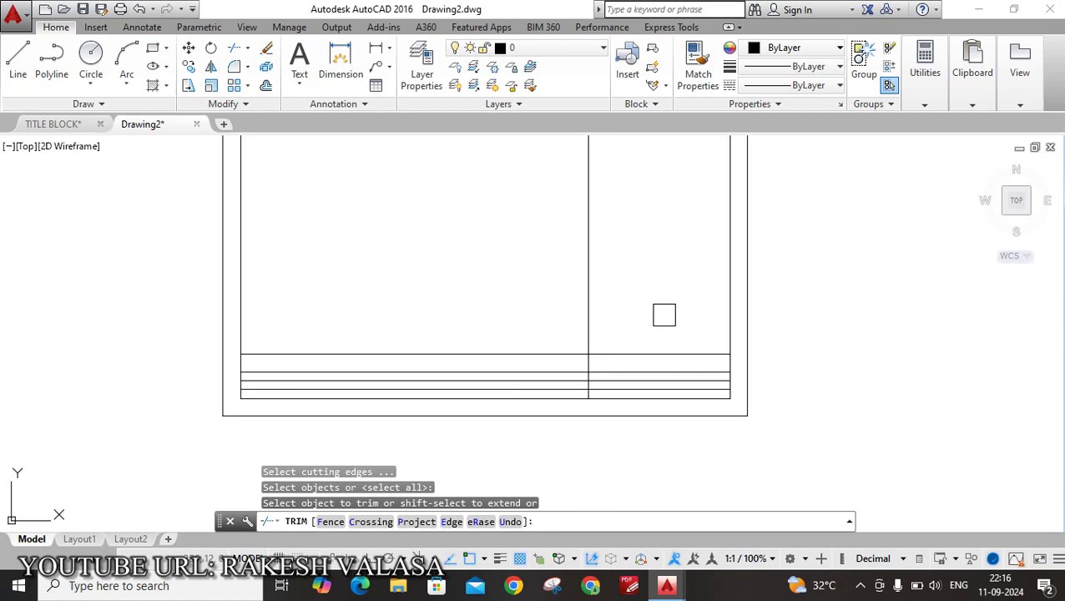
click(333, 306)
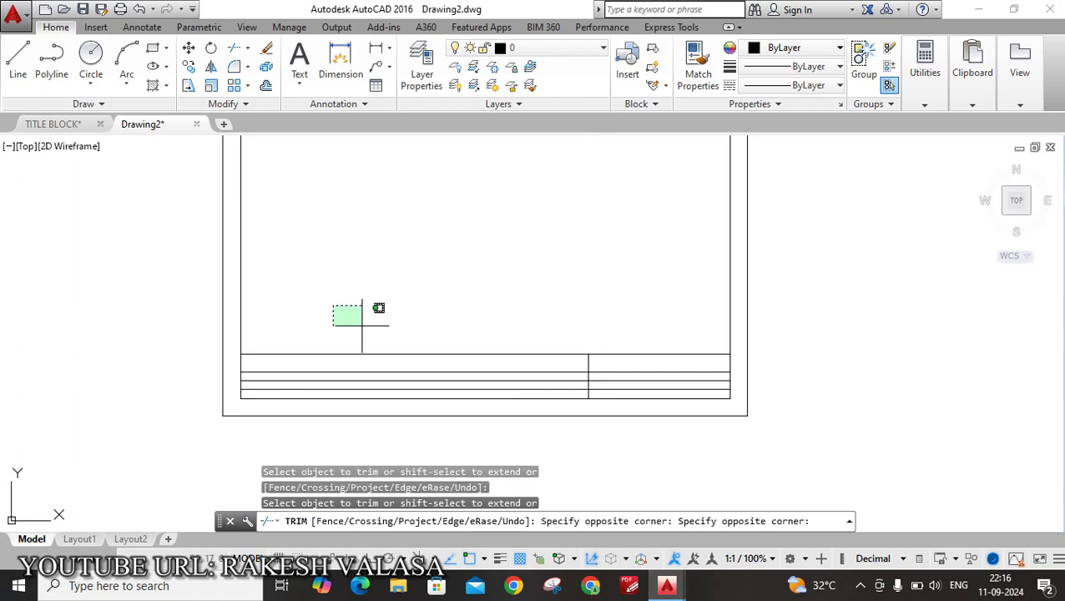
click(467, 394)
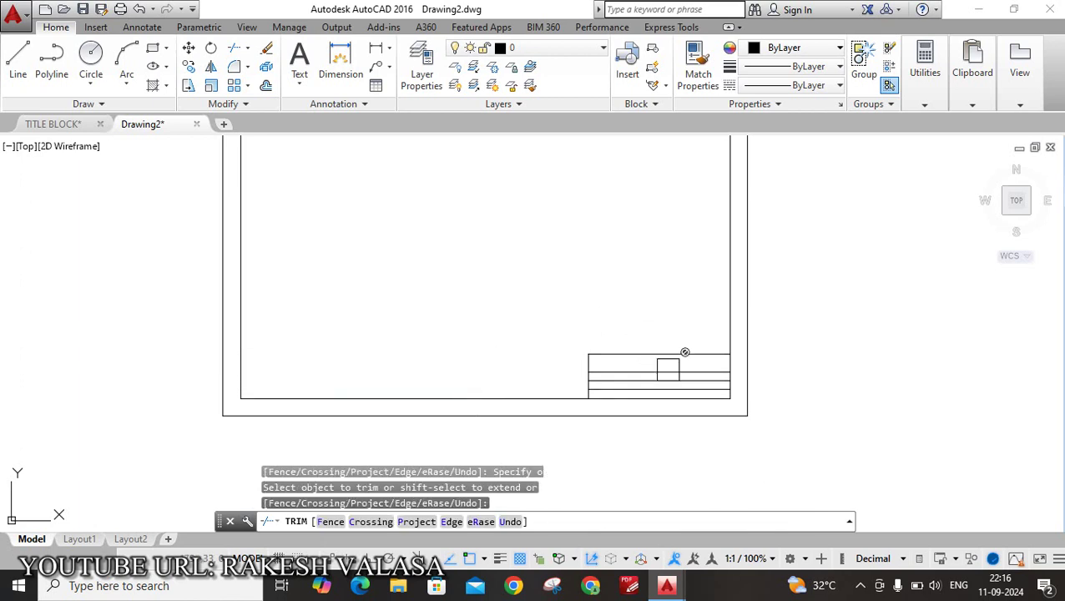
click(684, 353)
scroll(734, 409, down, 2)
key(Escape)
scroll(718, 407, up, 3)
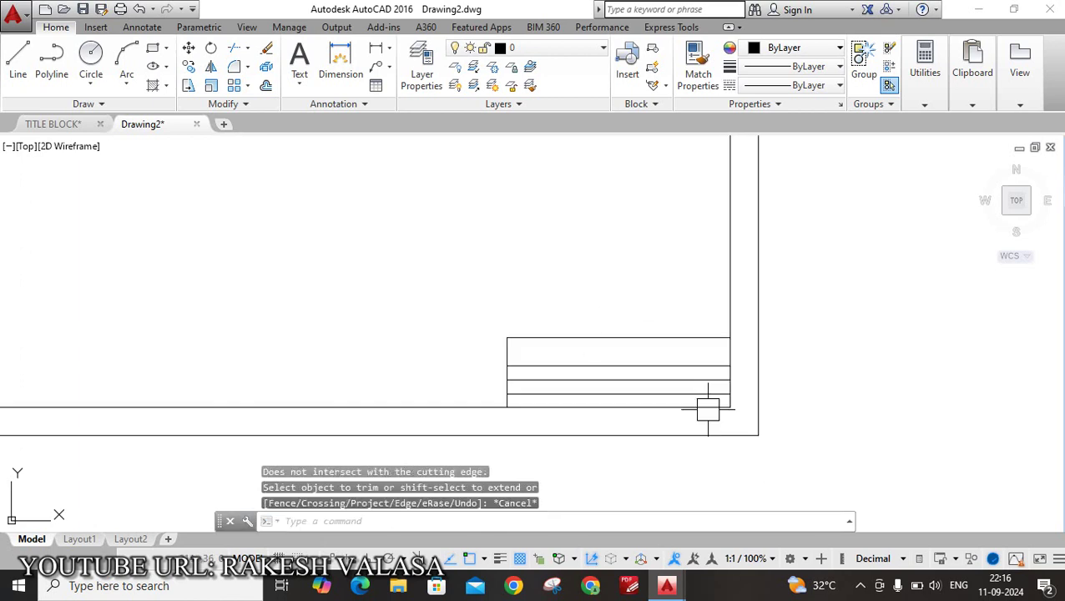
scroll(584, 324, up, 2)
scroll(576, 329, down, 2)
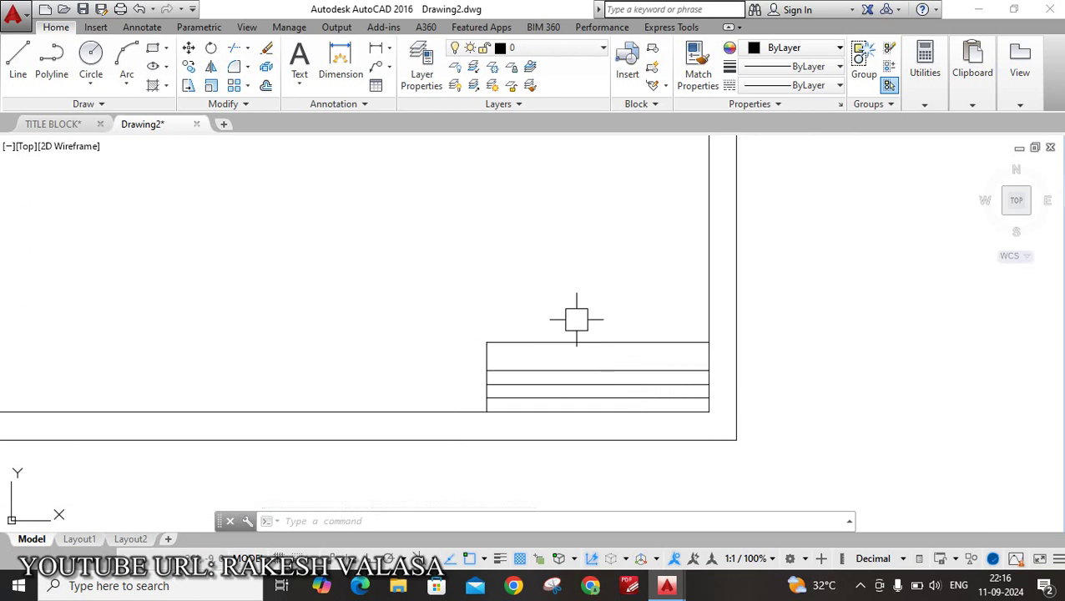
scroll(576, 318, up, 2)
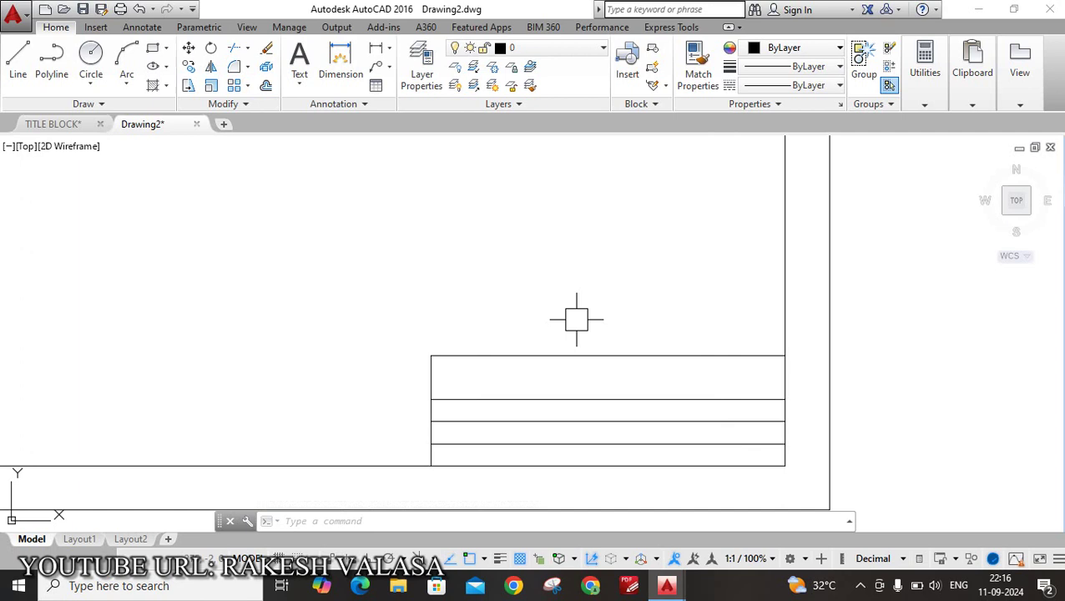
Place the multiline note 'ALL DIMENSIONS ARE IN mm' in a text box above the title block.
text(t)
key(Return)
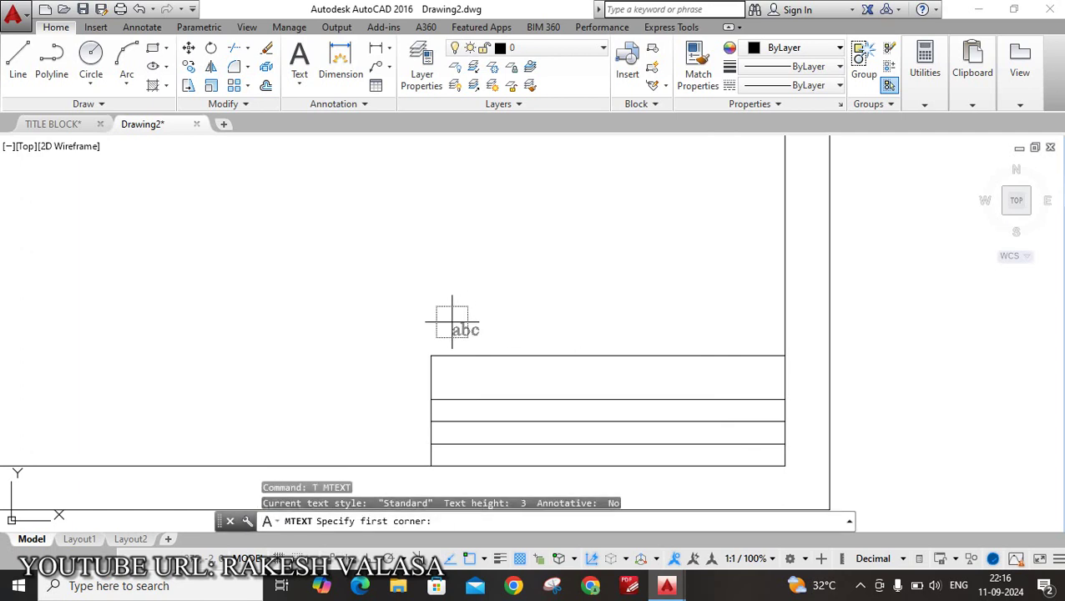
scroll(452, 321, up, 2)
click(438, 320)
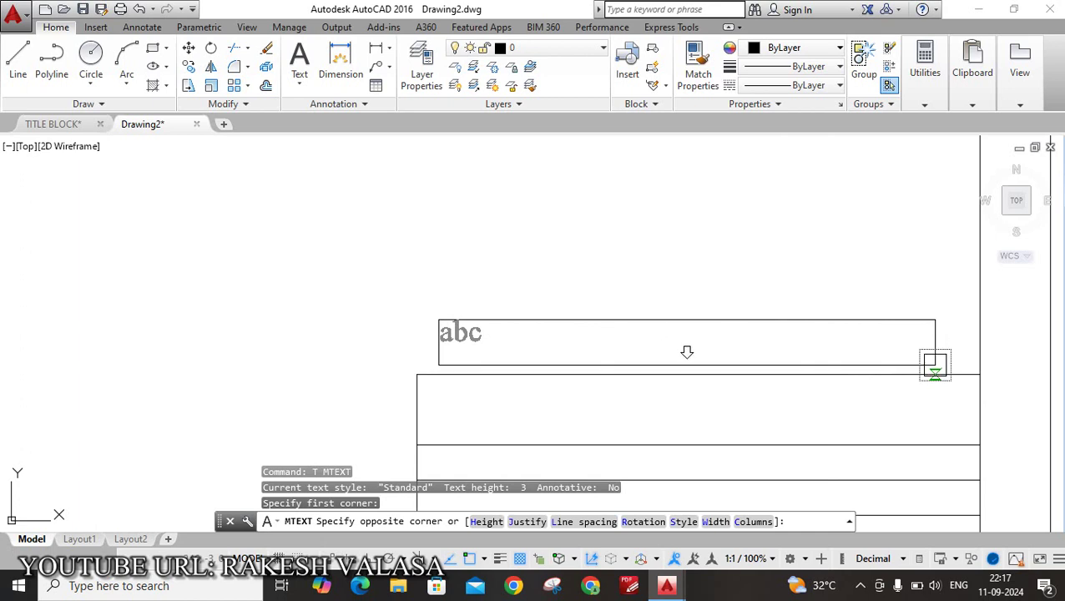
click(934, 365)
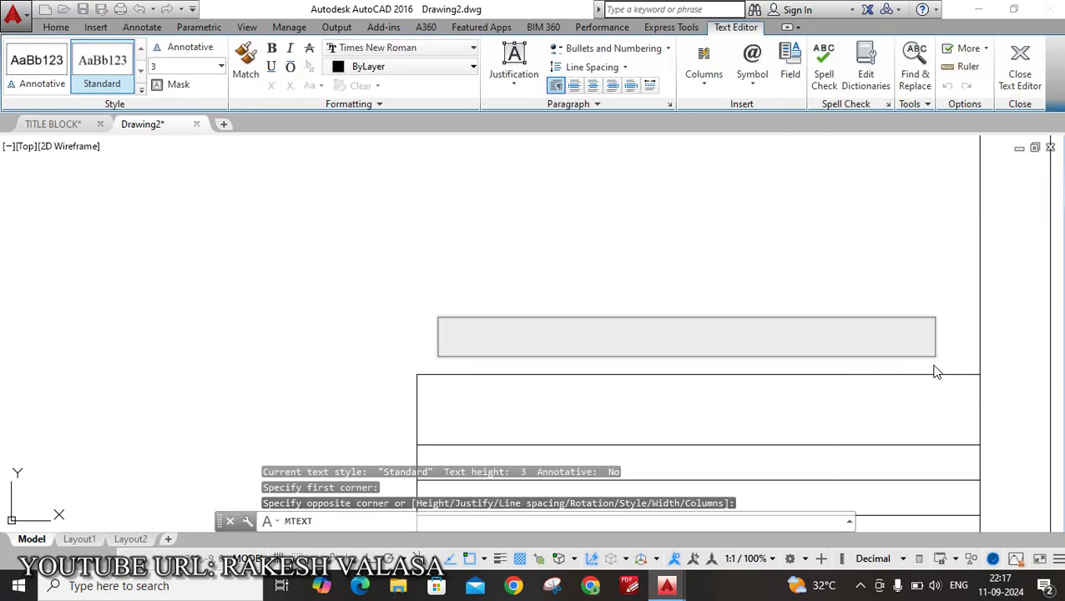
text(A)
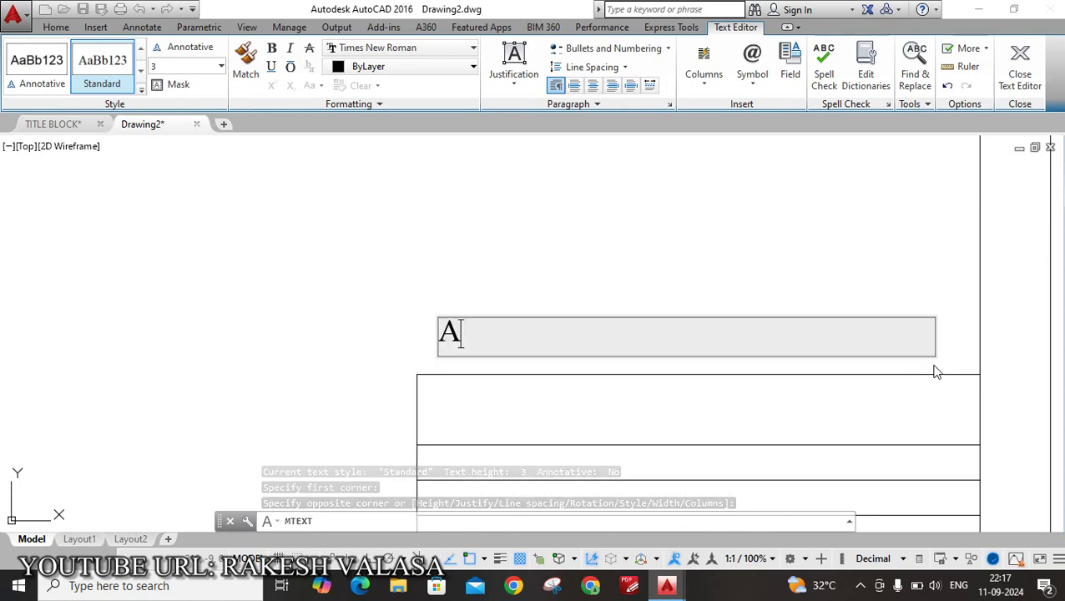
text(LL DI)
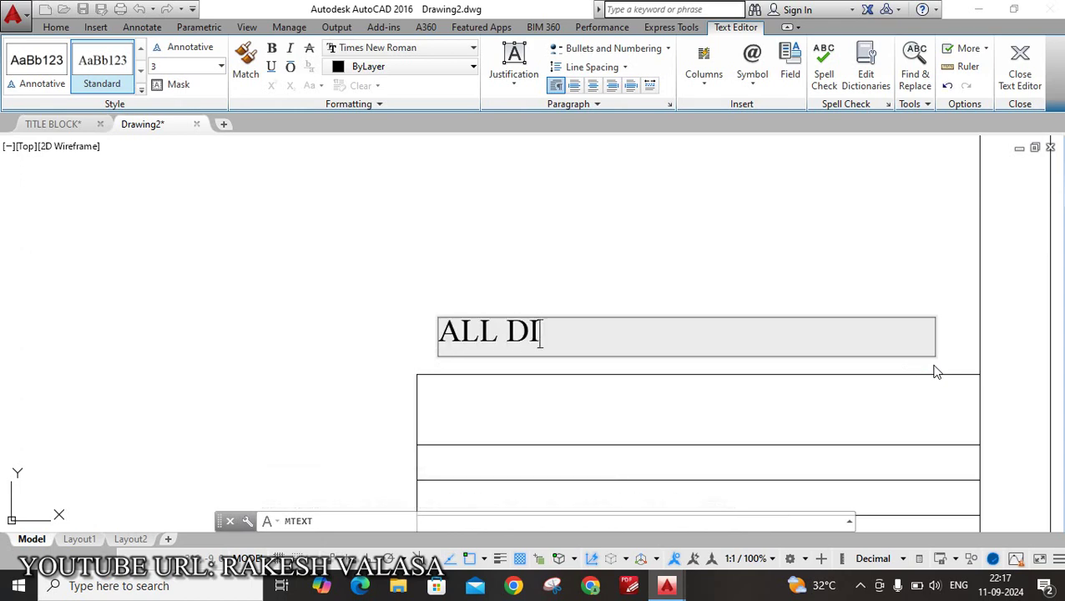
text(MENSIONS ARE IN mm)
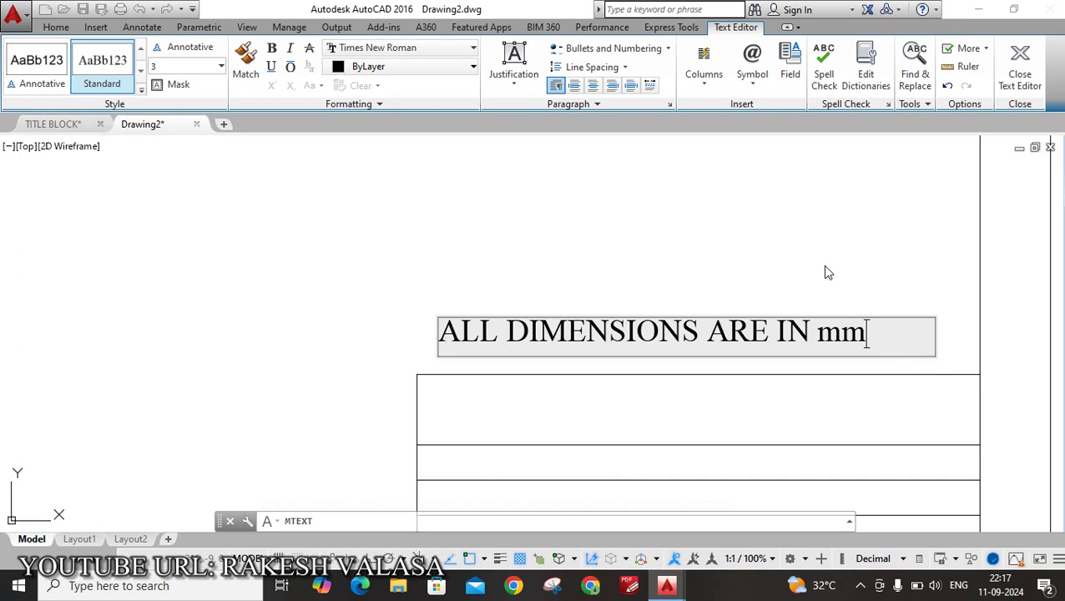
click(825, 273)
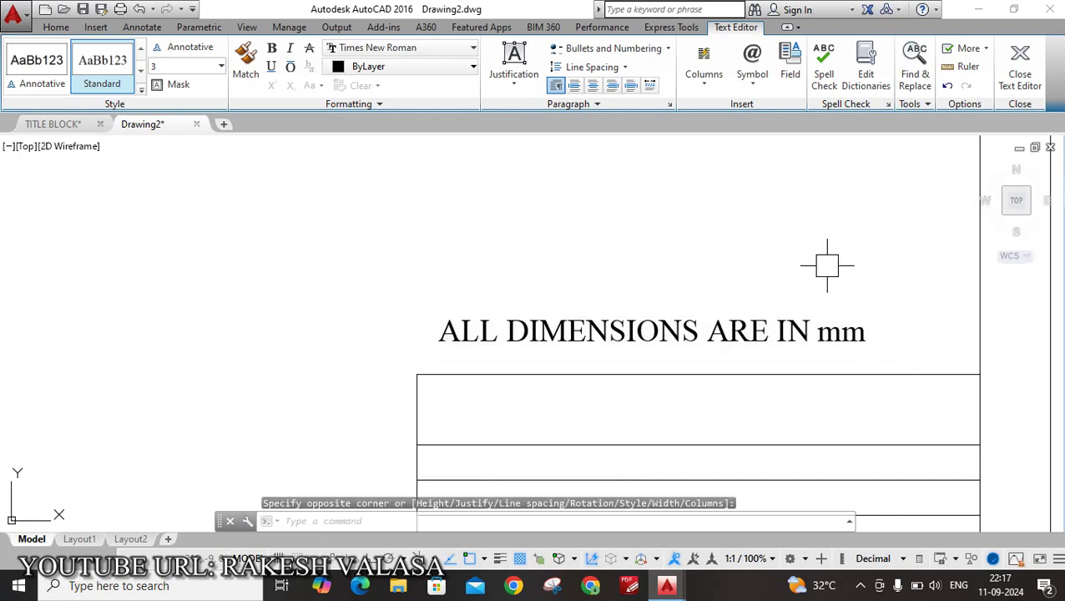
scroll(828, 351, down, 5)
scroll(690, 353, up, 3)
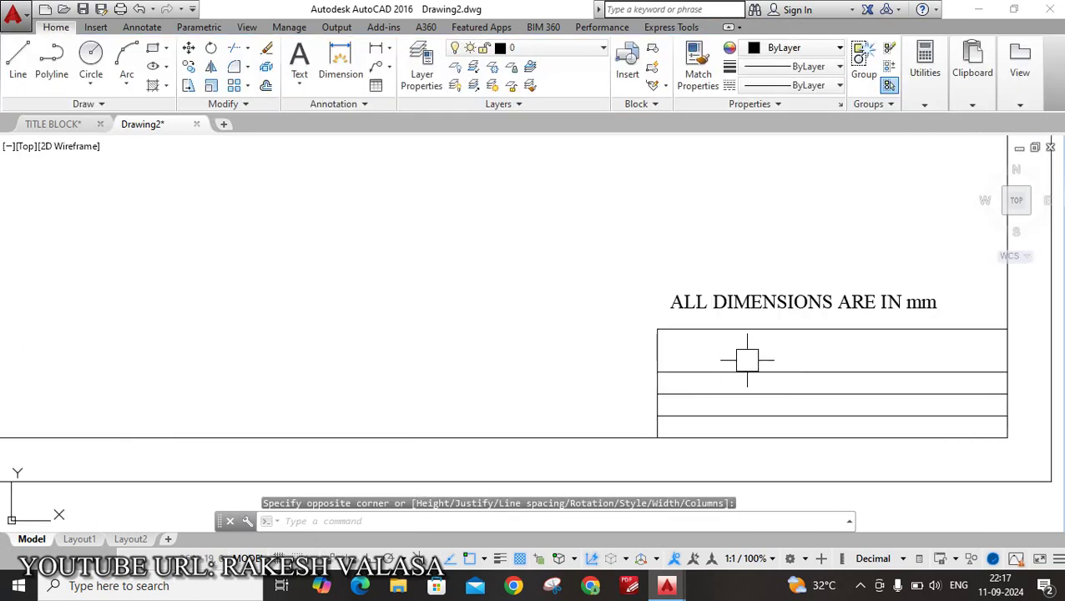
scroll(732, 361, up, 2)
Write 'TITLE:' as multiline text in the title block's top row.
text(t)
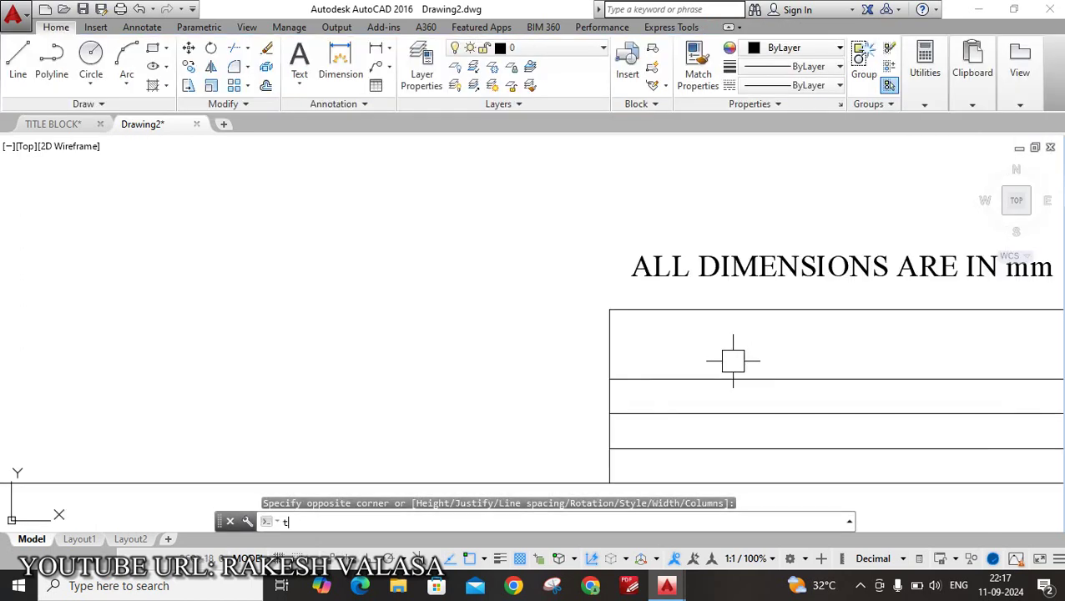
key(Return)
scroll(726, 363, up, 3)
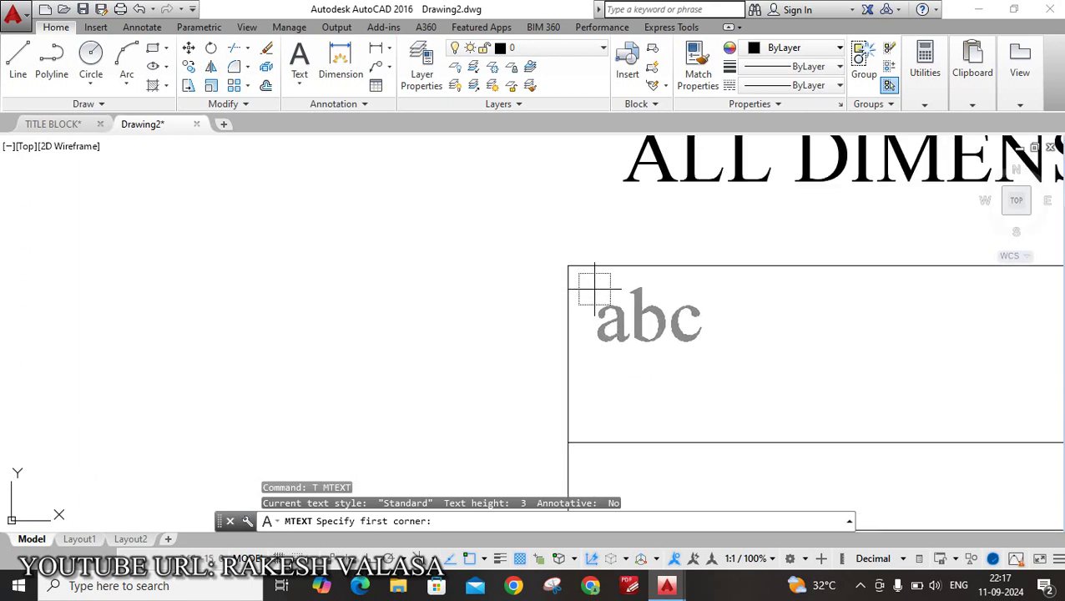
click(592, 289)
click(797, 362)
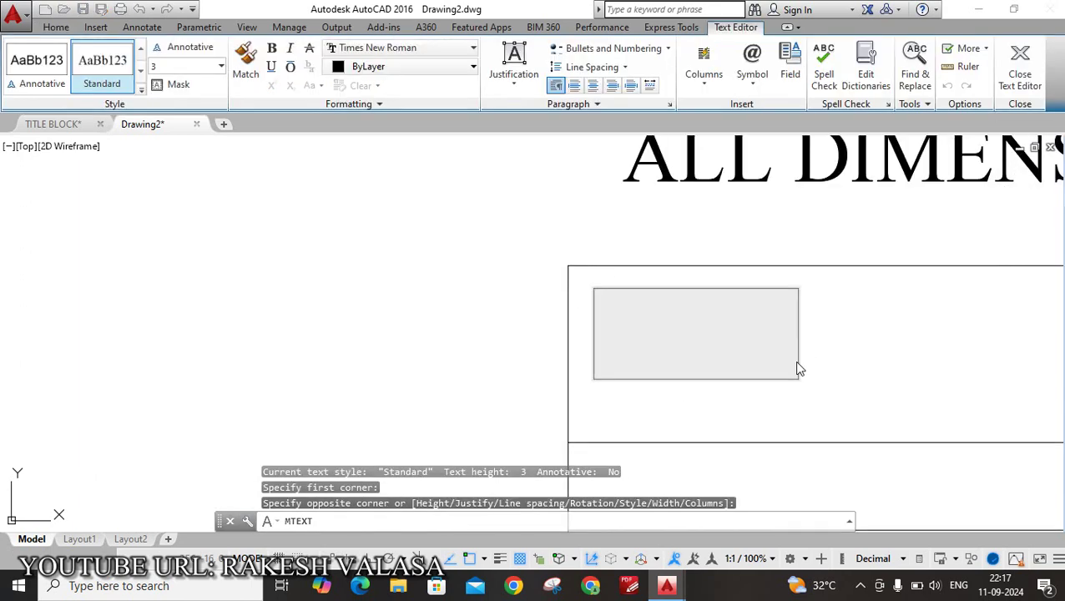
text(TI)
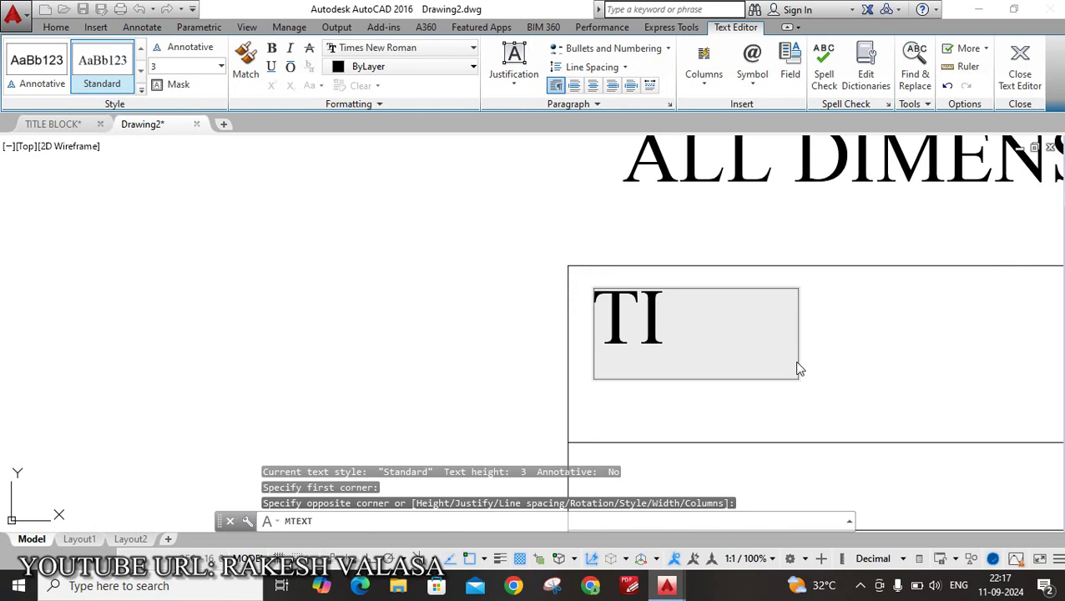
text(TLE)
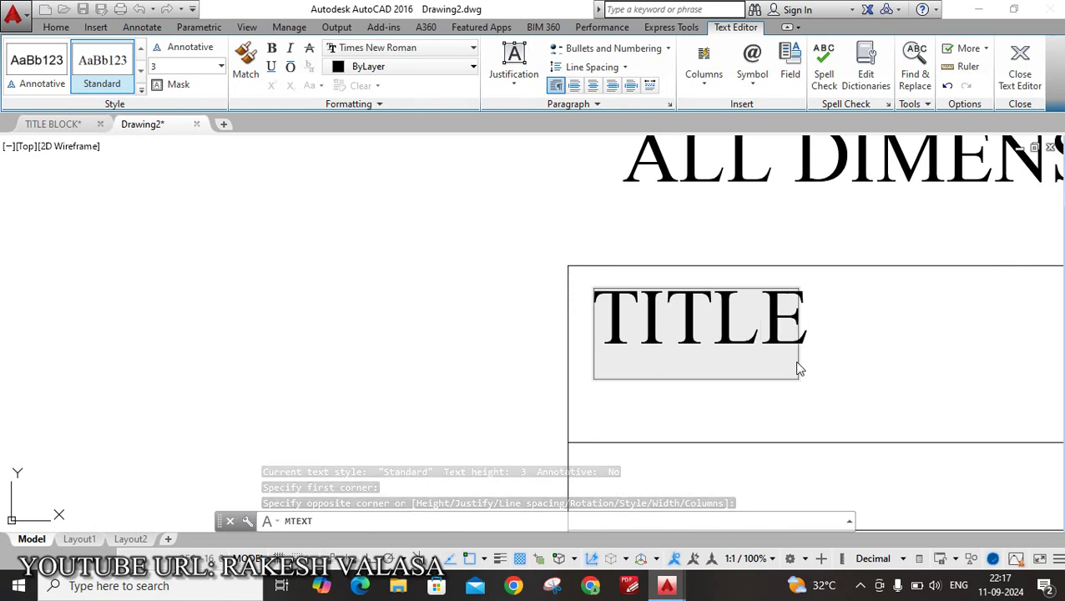
text(:)
click(817, 395)
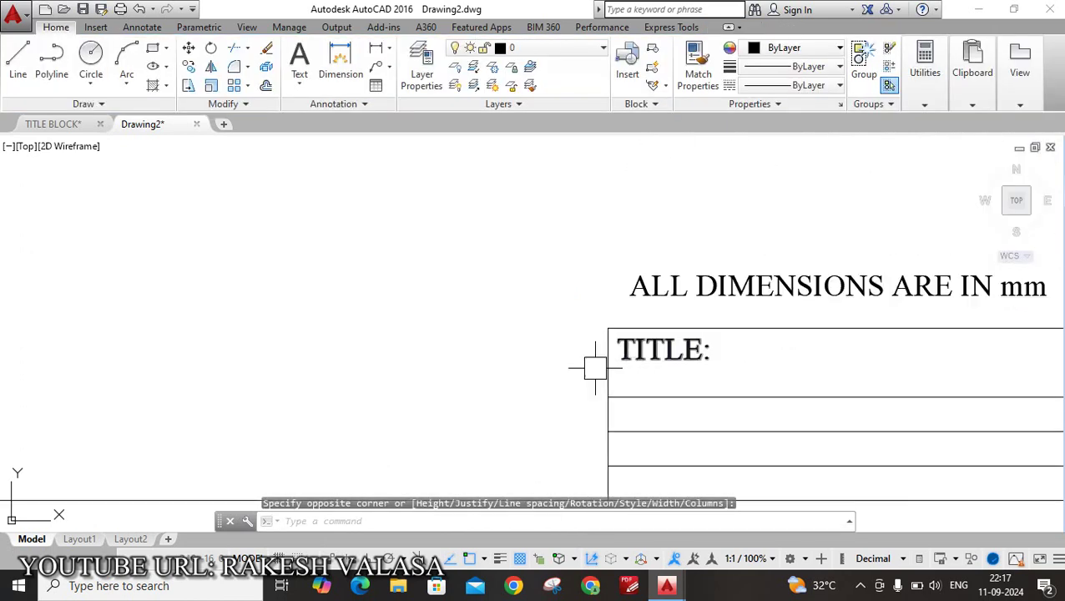
scroll(804, 364, down, 2)
scroll(814, 367, down, 1)
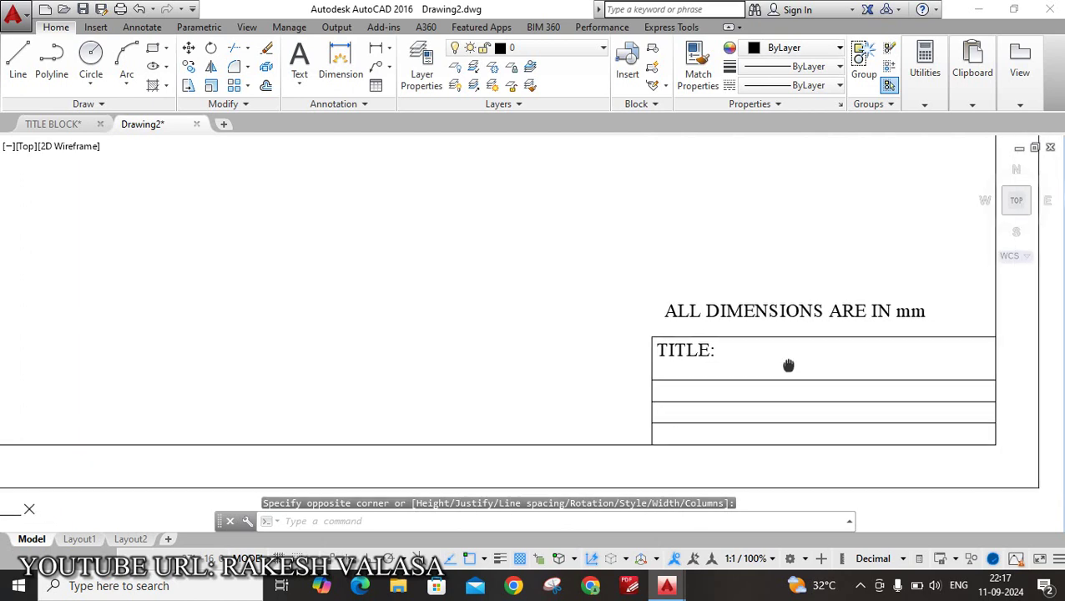
middle_drag(788, 365, 704, 359)
scroll(706, 359, up, 2)
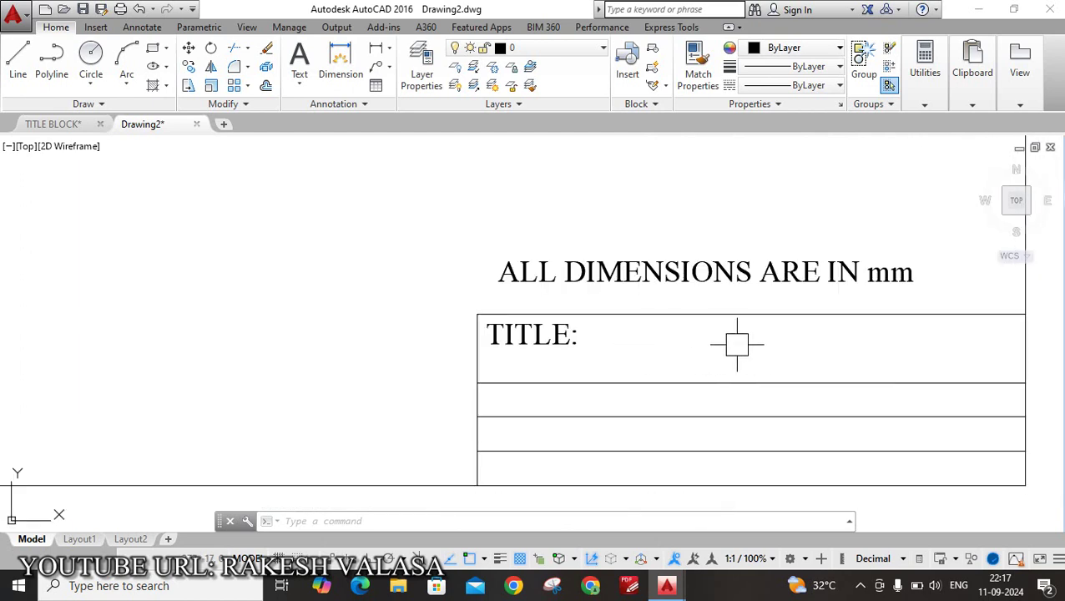
scroll(752, 348, up, 2)
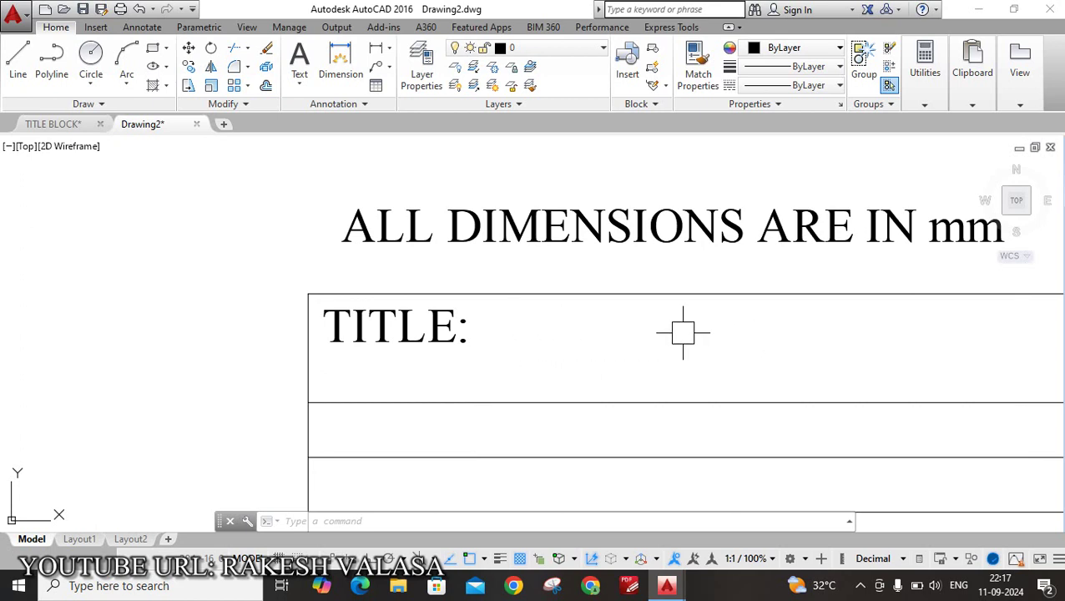
scroll(689, 321, down, 2)
scroll(634, 371, up, 1)
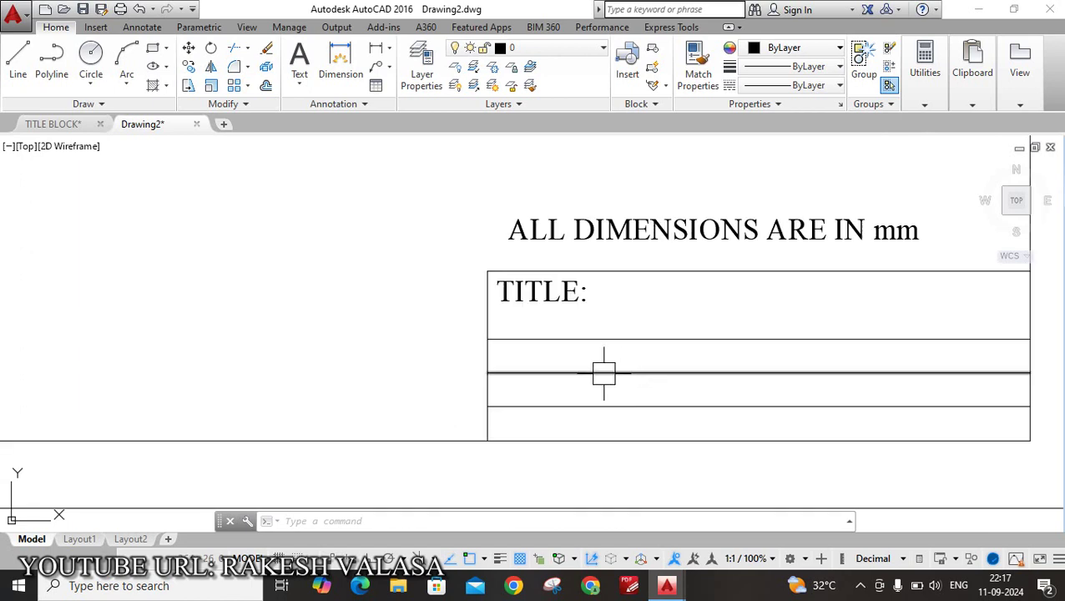
scroll(572, 368, up, 4)
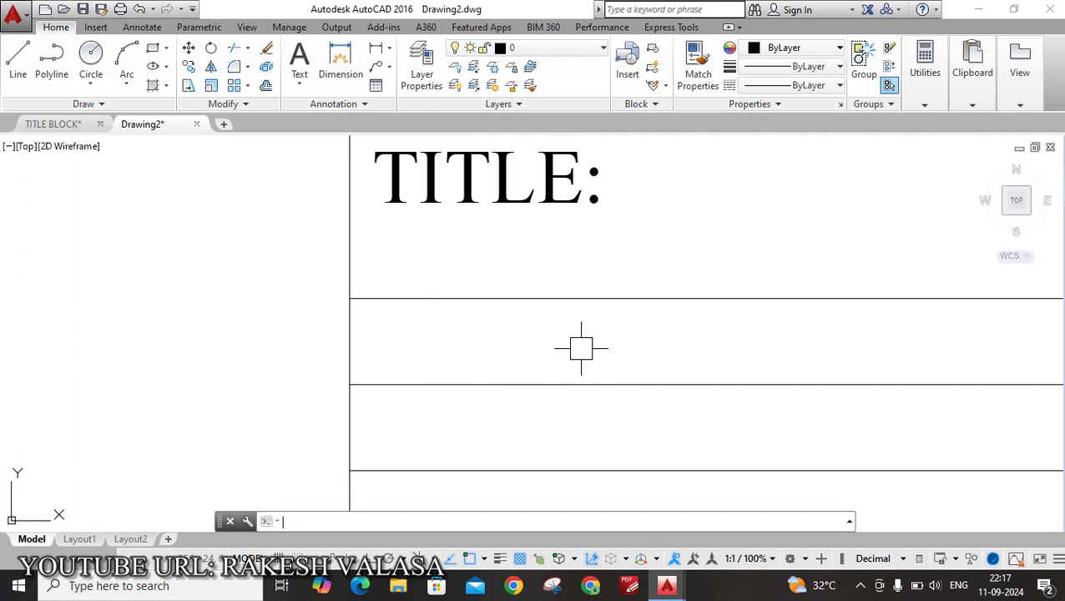
Write 'NAME:' as multiline text in the title block's second row.
key(Return)
scroll(580, 347, up, 2)
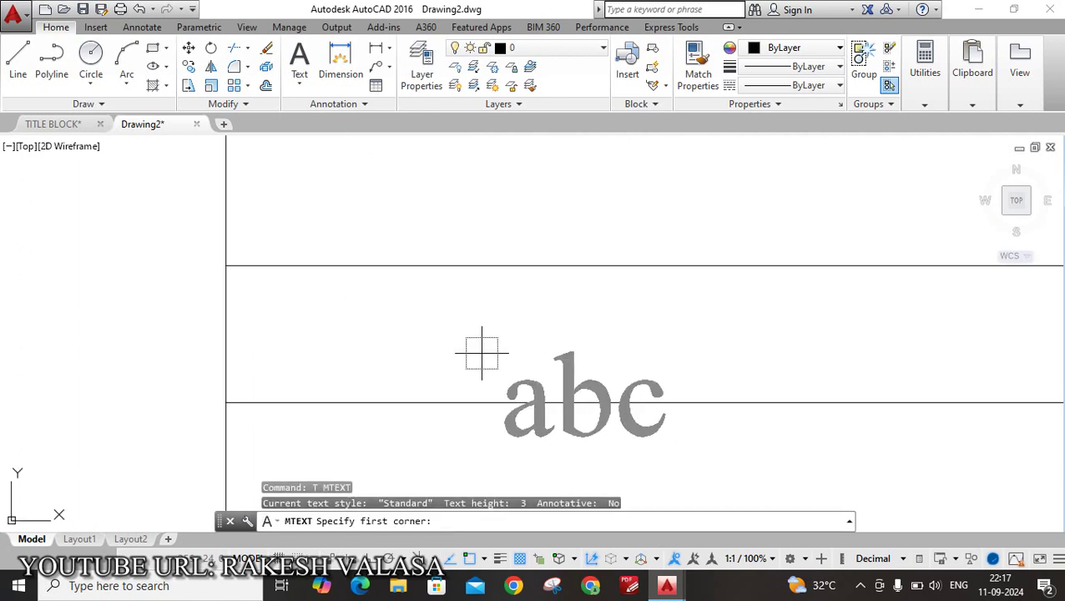
click(264, 288)
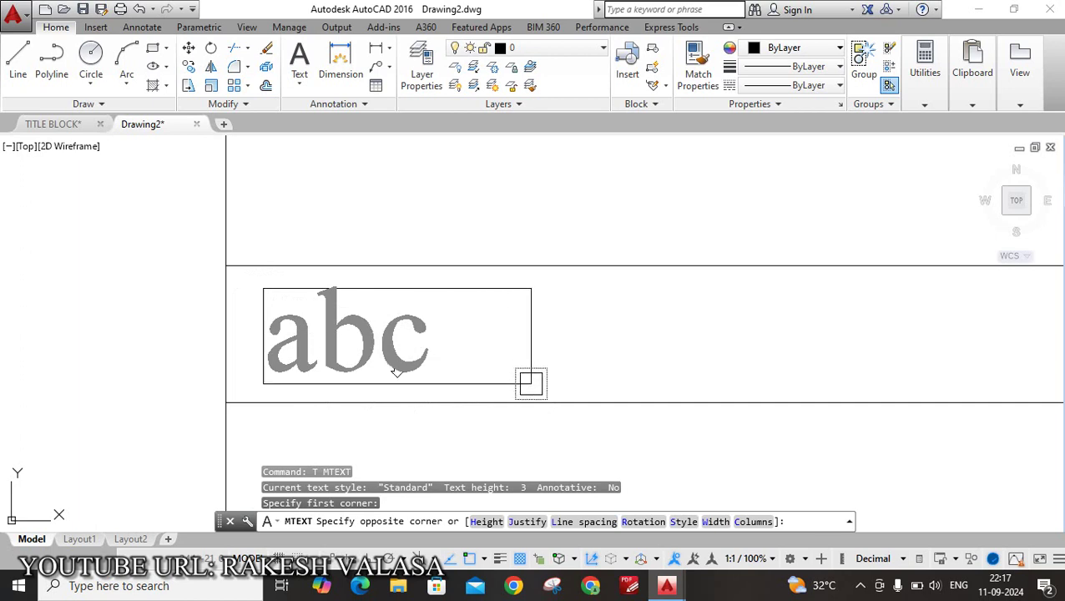
click(570, 391)
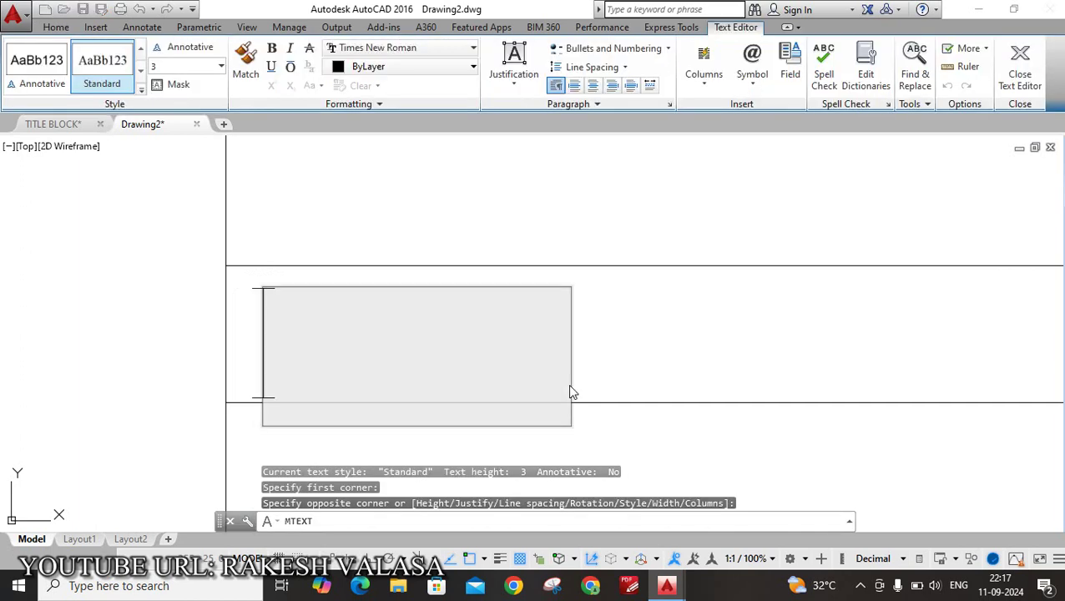
text(NAME:)
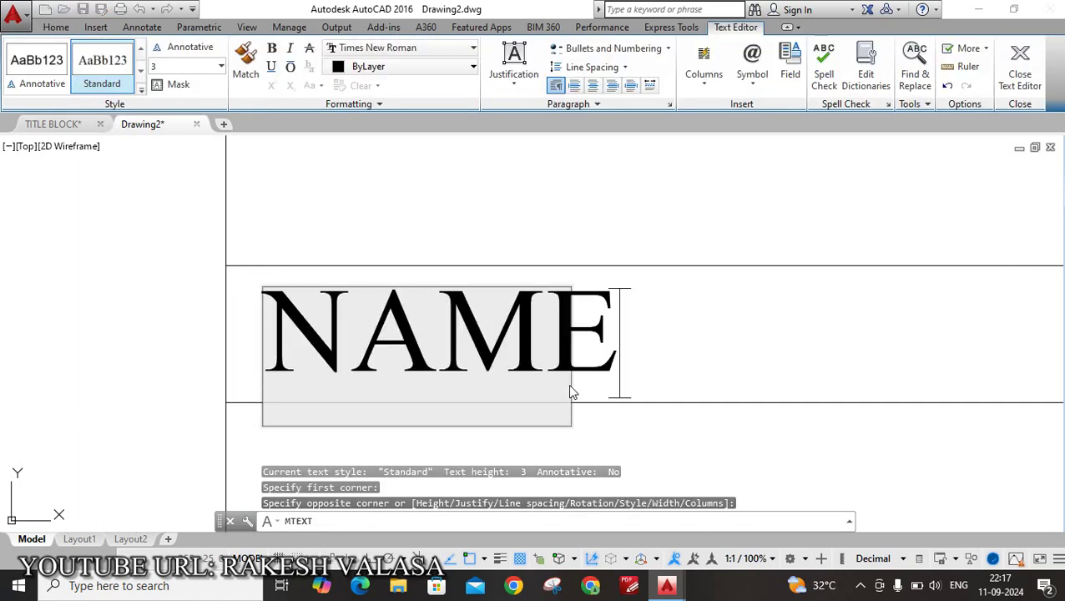
click(698, 347)
scroll(699, 346, down, 4)
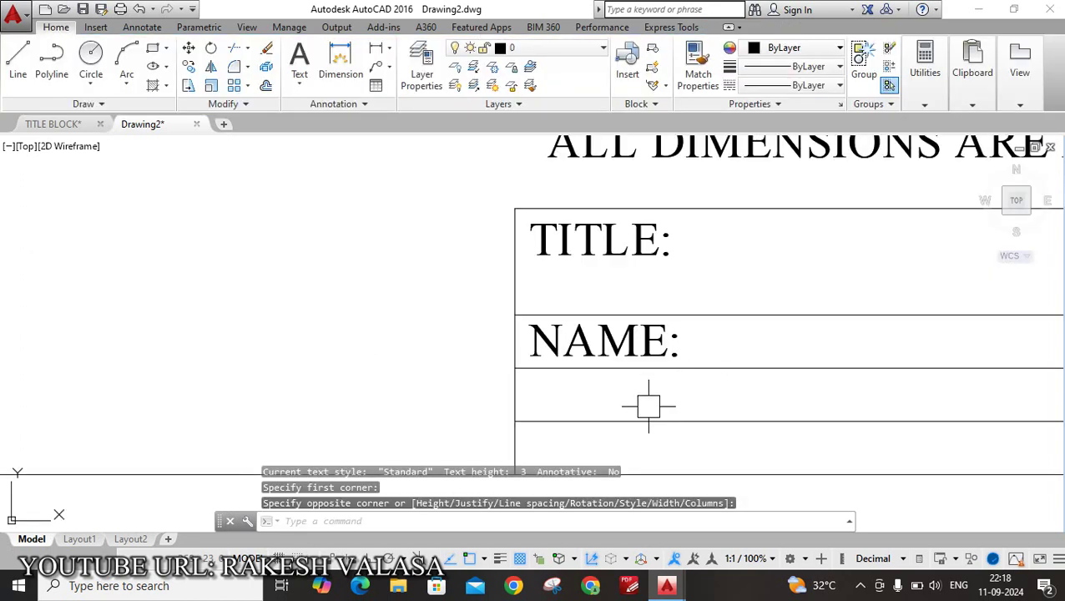
scroll(647, 404, down, 2)
middle_drag(647, 404, 642, 364)
scroll(642, 365, up, 2)
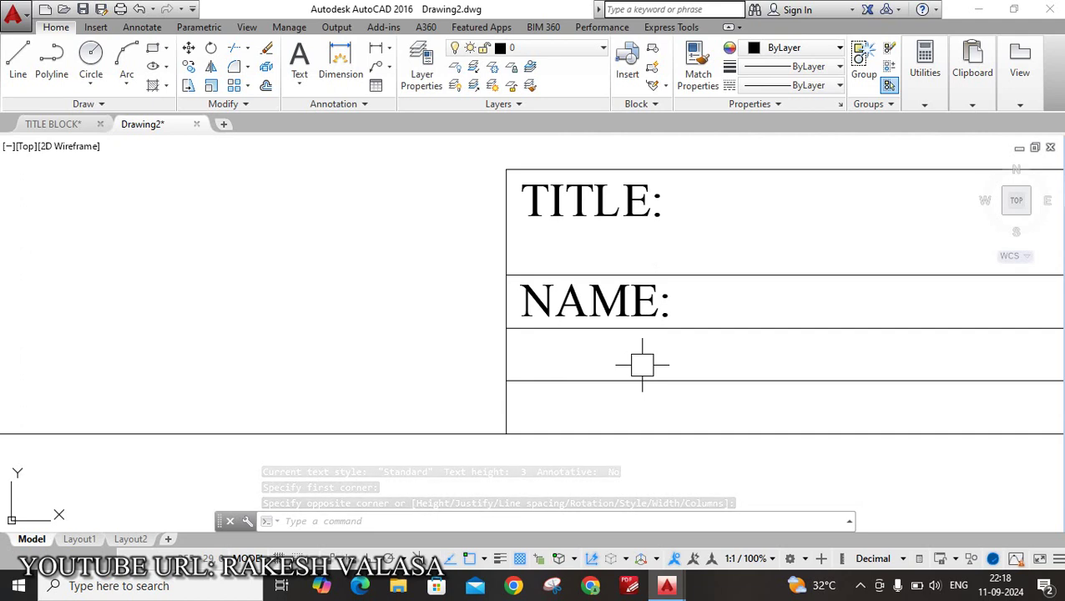
Write 'ROLL NO.' as multiline text in the third row.
text(T)
key(Return)
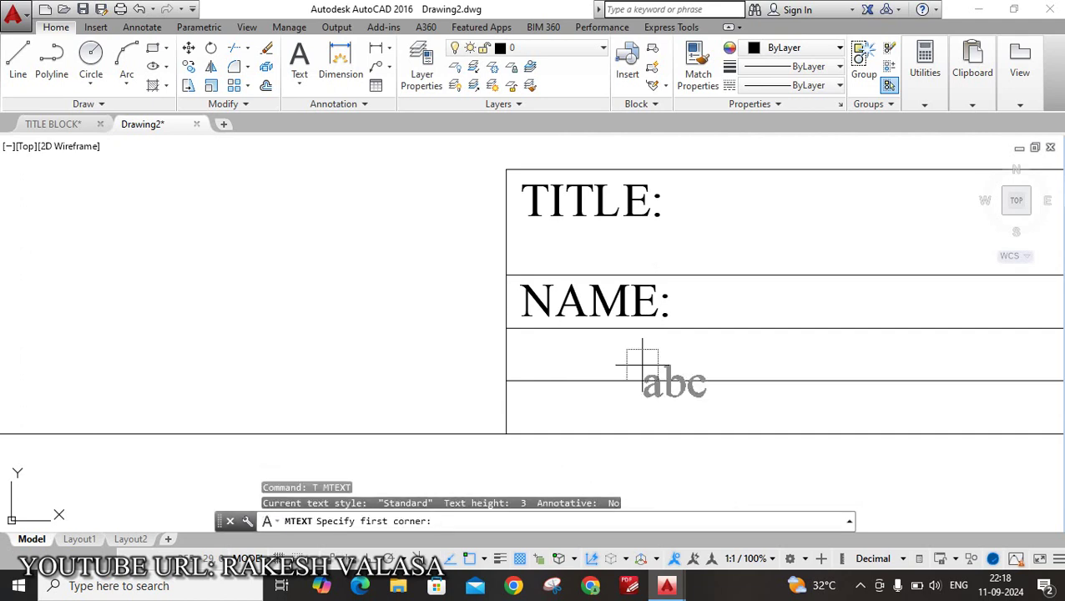
scroll(642, 365, up, 2)
scroll(451, 325, up, 2)
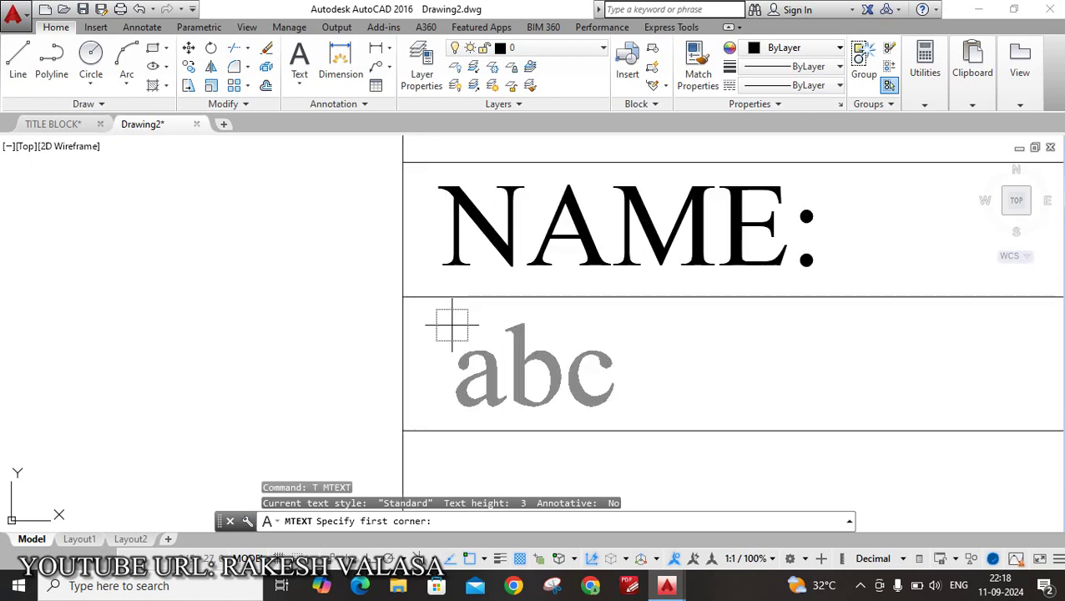
click(452, 325)
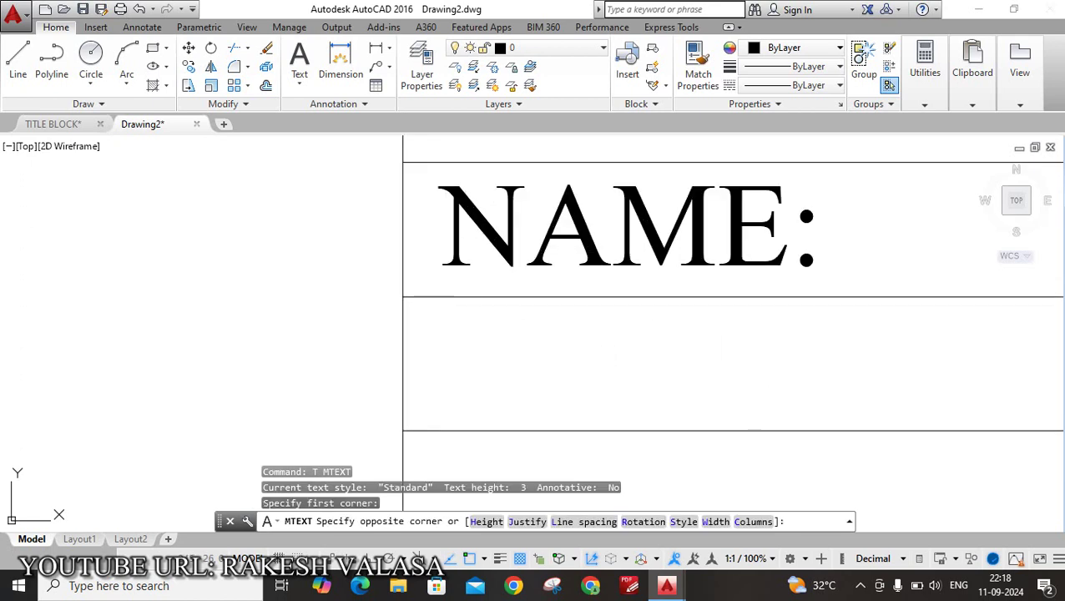
click(777, 411)
text(ROL)
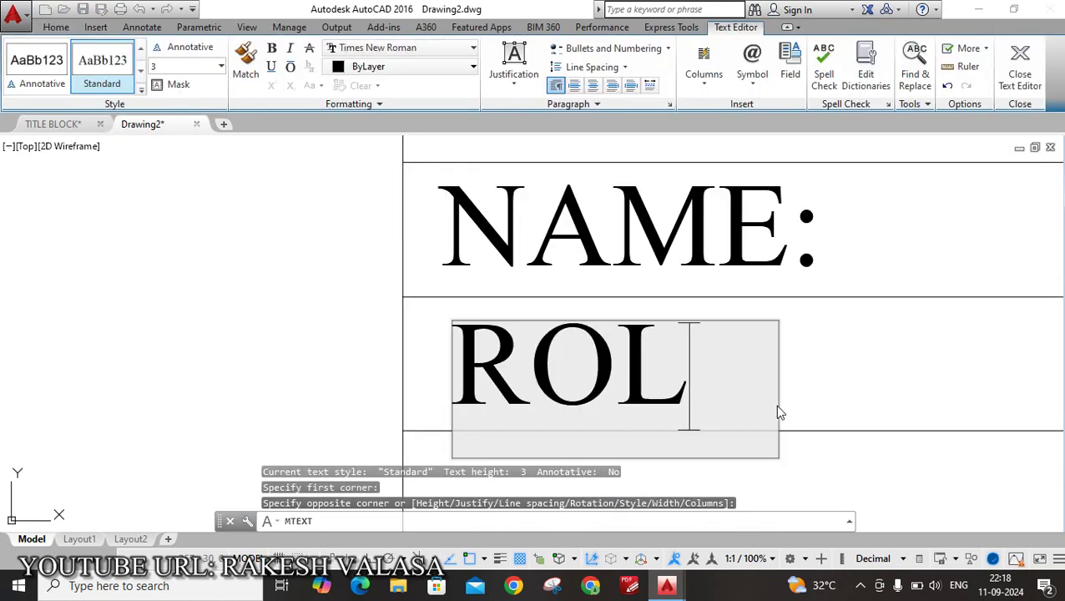
text(L)
key(Return)
text(NO)
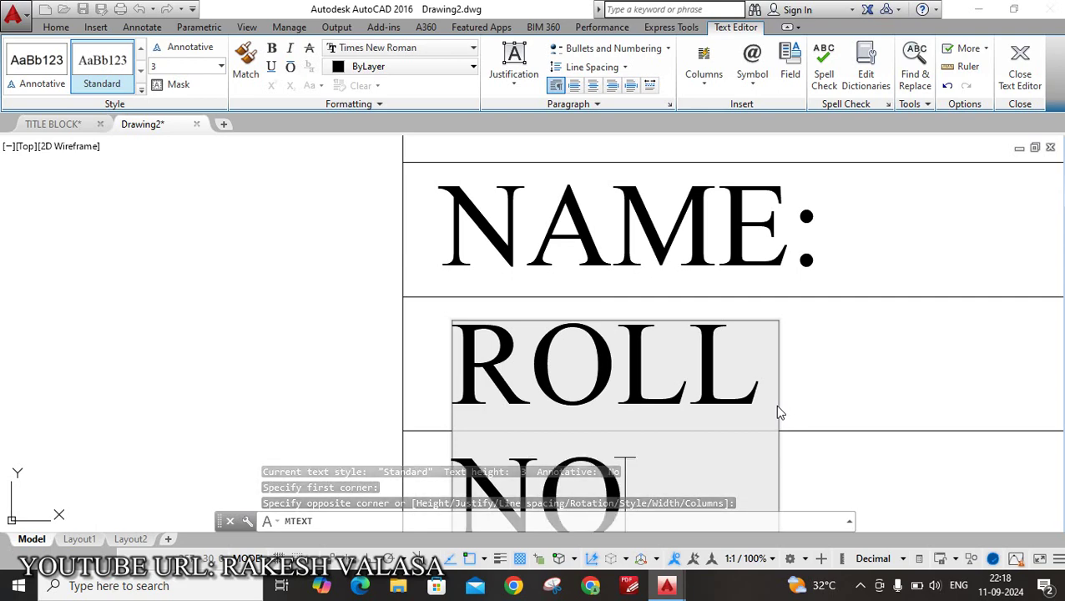
text(.)
click(813, 401)
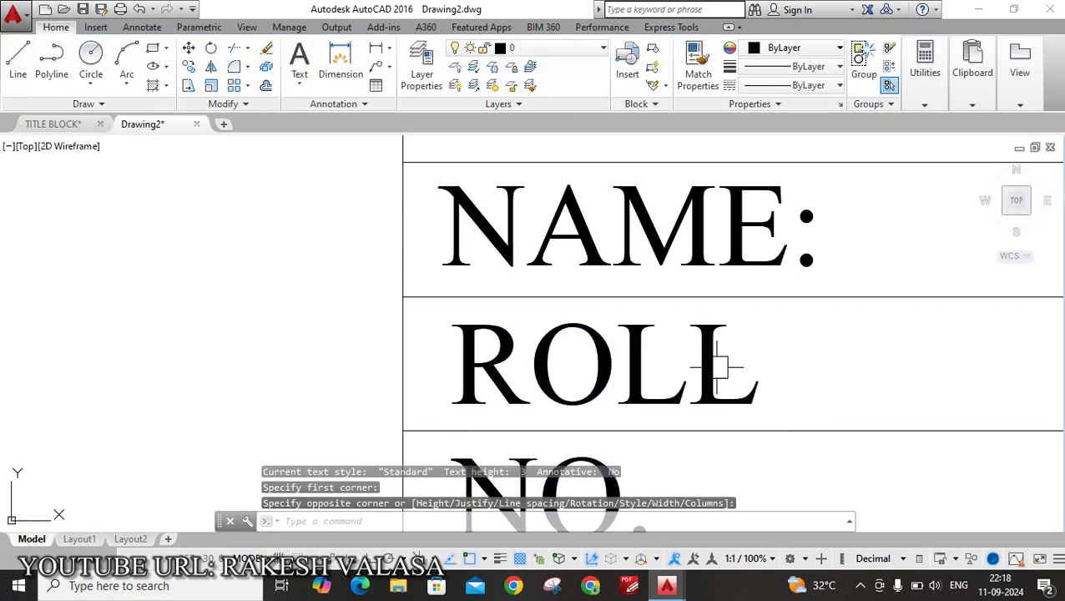
Widen the ROLL NO. text box so the label fits on one line.
scroll(717, 368, down, 2)
click(724, 354)
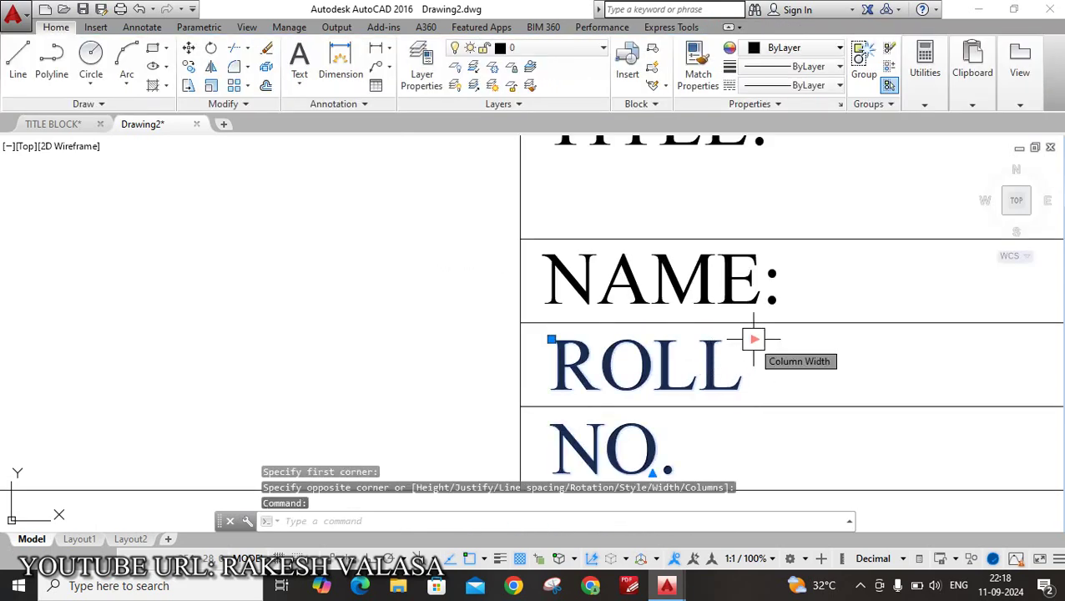
click(754, 339)
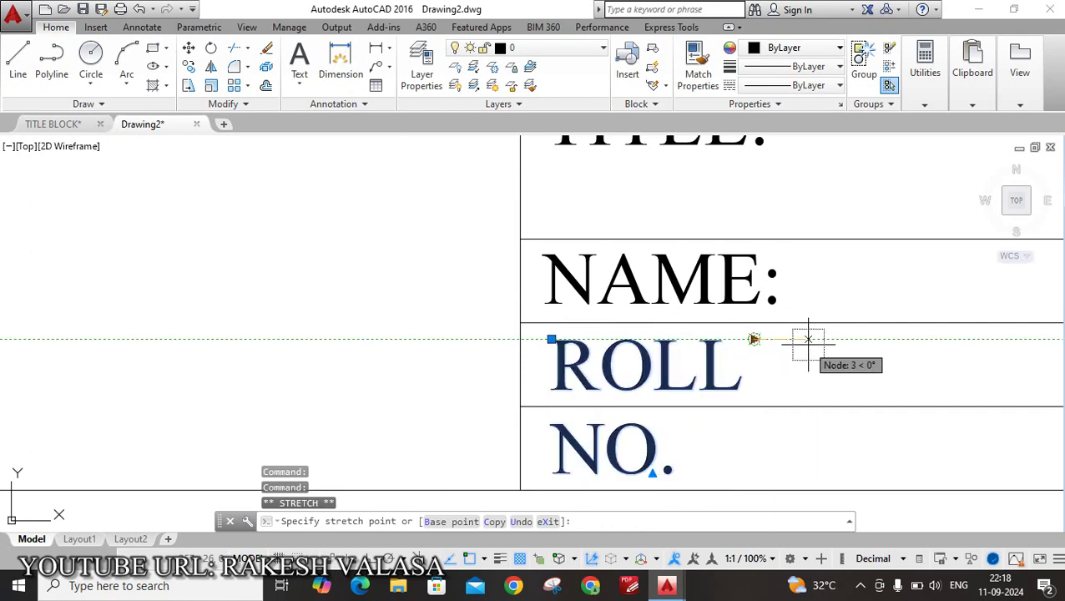
click(892, 340)
scroll(779, 324, down, 3)
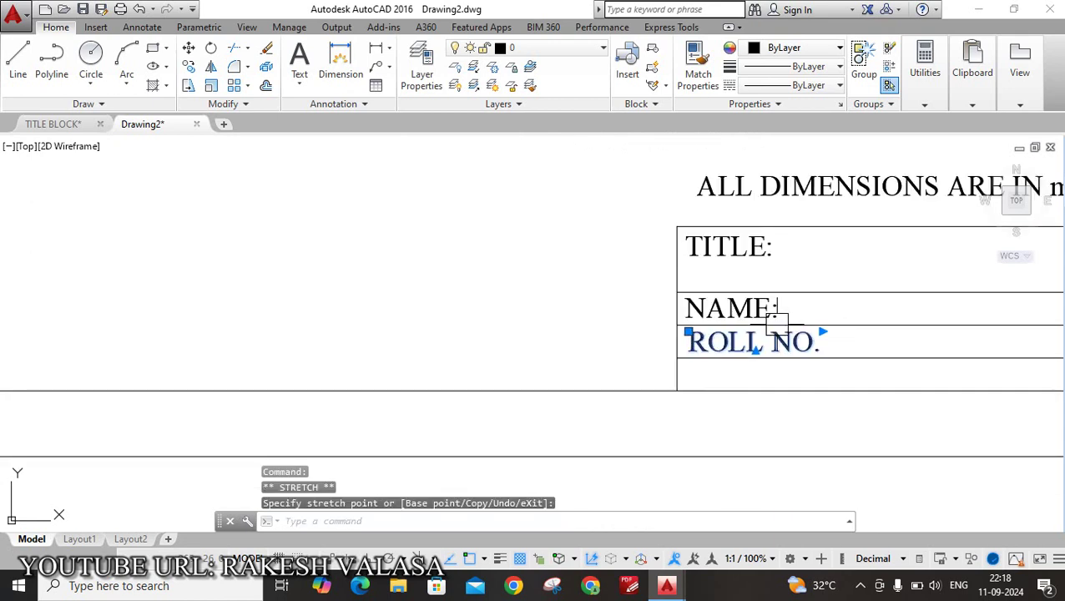
key(Escape)
scroll(781, 391, up, 2)
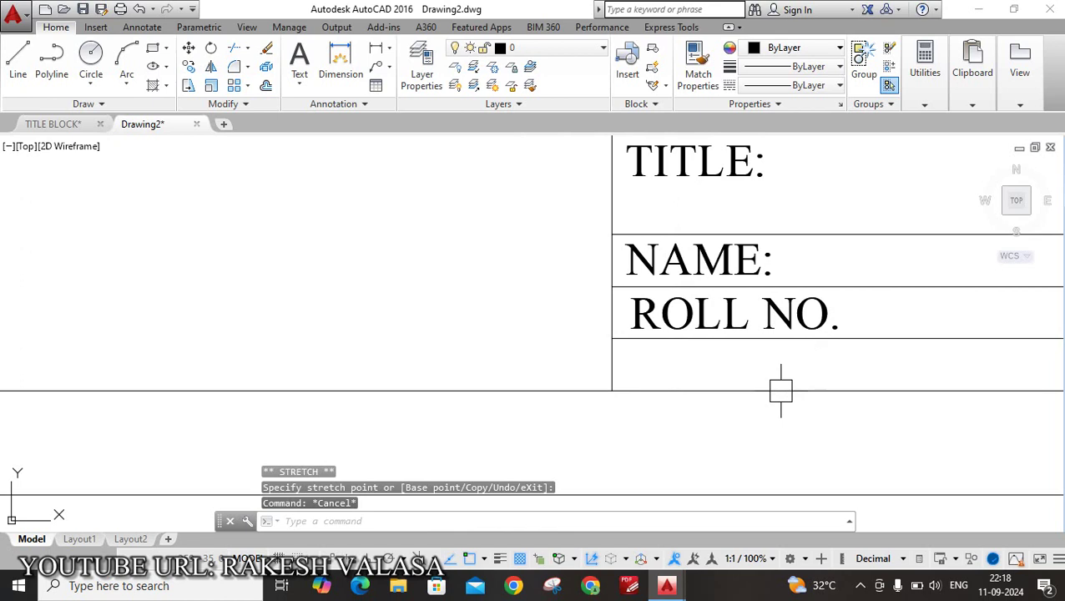
Write 'DATE:' as multiline text in the row below ROLL NO.
text(t)
key(Return)
scroll(715, 381, up, 3)
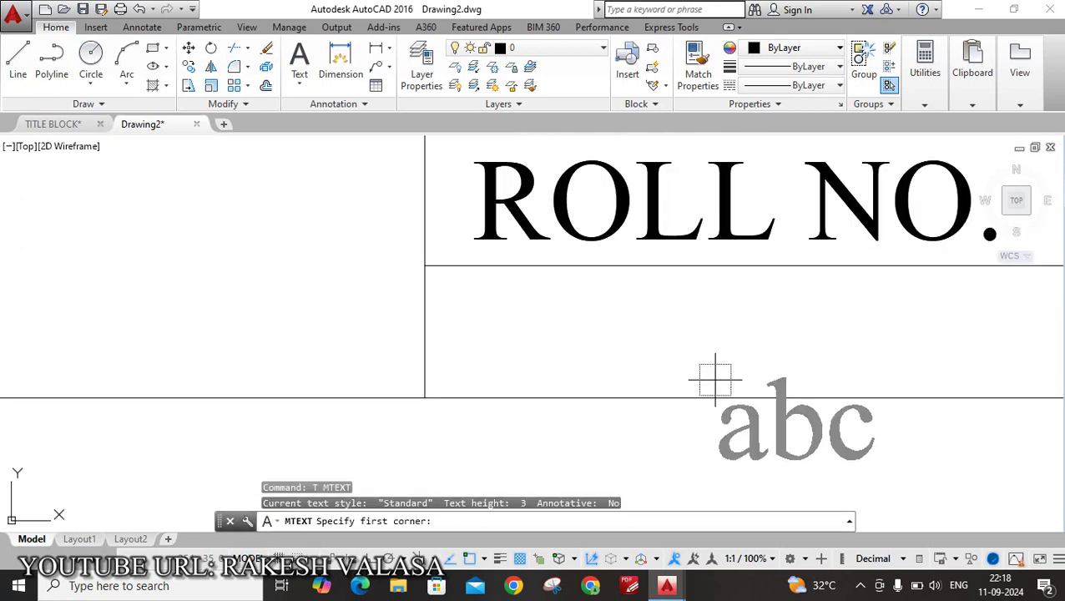
click(468, 287)
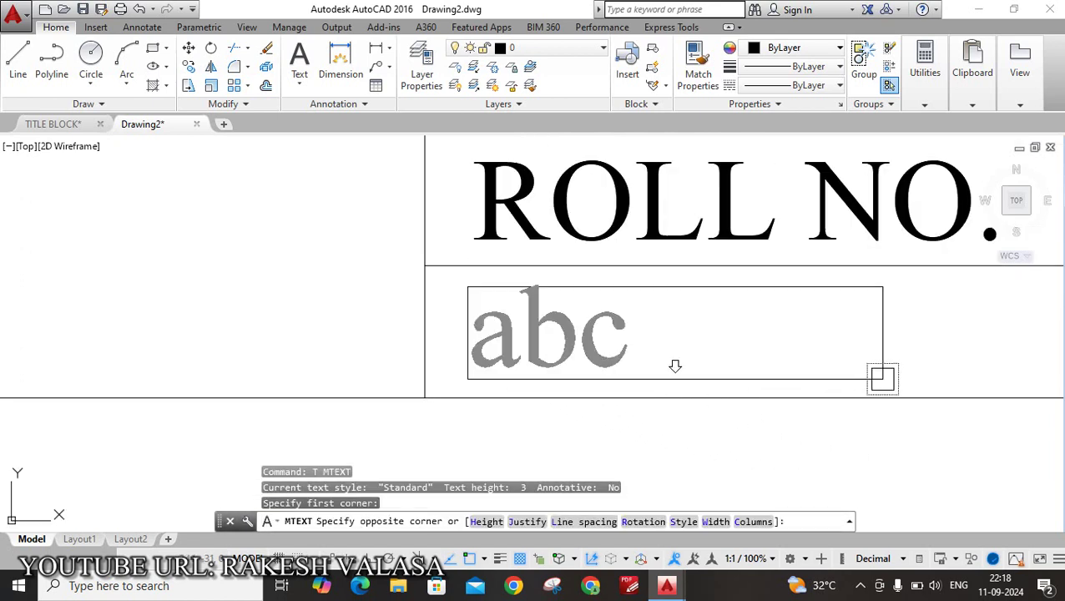
click(882, 379)
text(D)
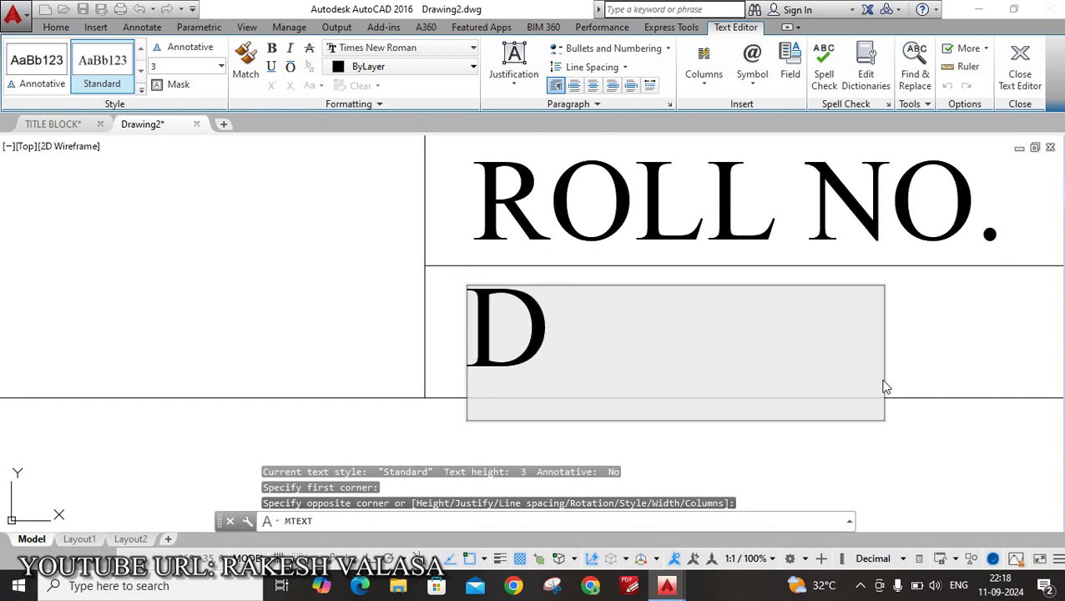
text(ATE:)
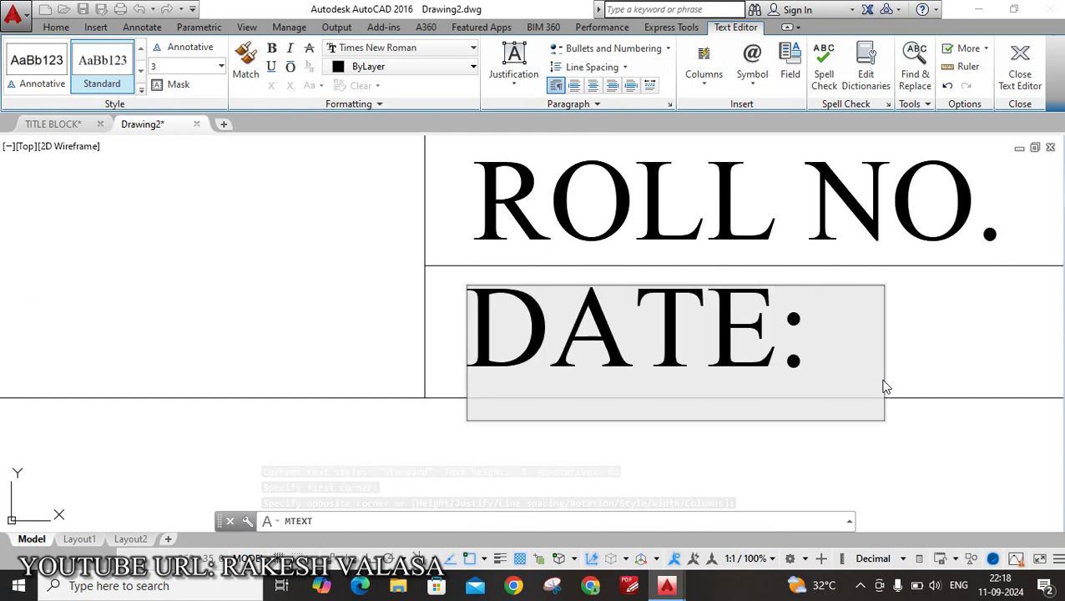
key(ctrl+Return)
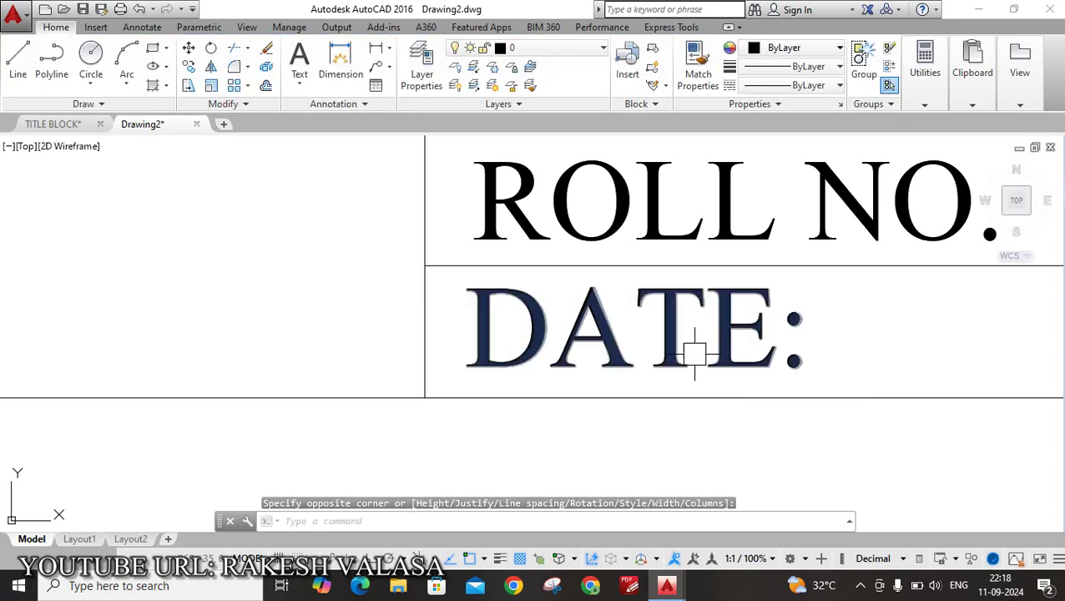
scroll(659, 357, down, 5)
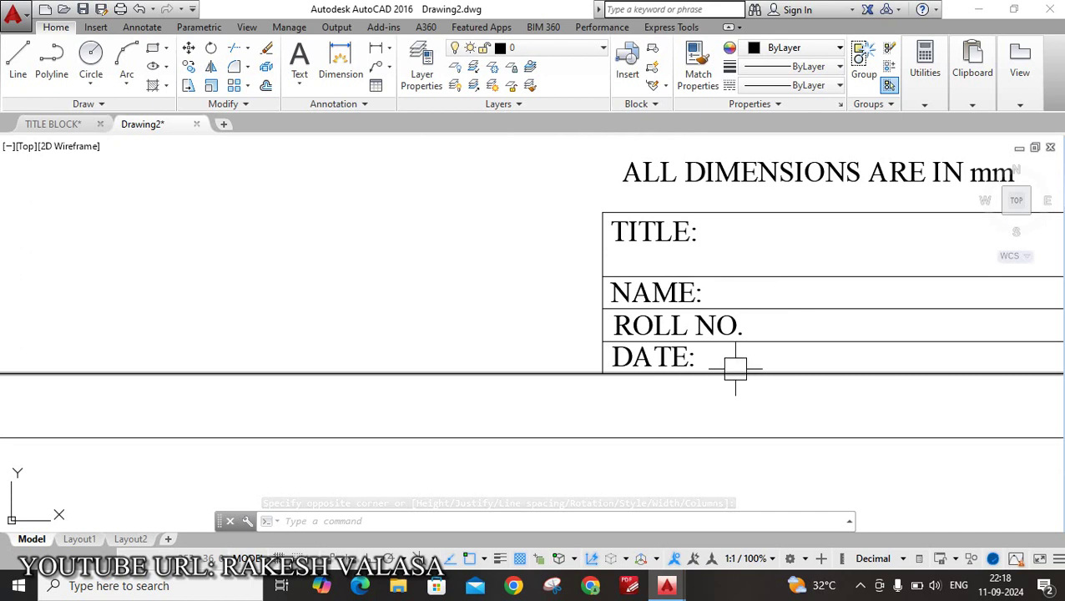
middle_drag(800, 407, 592, 427)
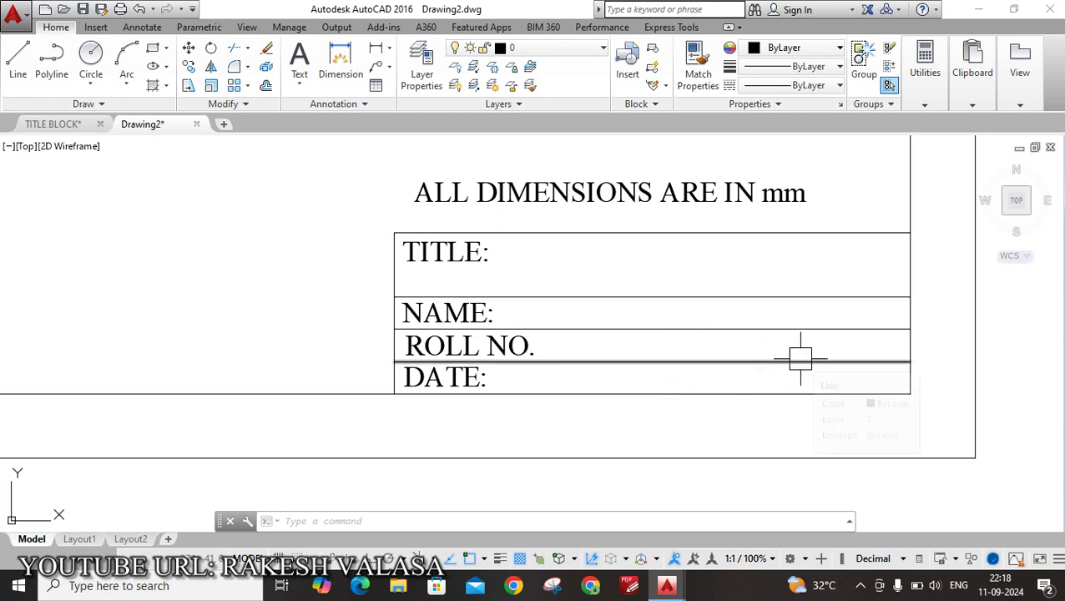
Offset the title block's right edge 30 units to the left as a new divider line.
scroll(787, 417, down, 2)
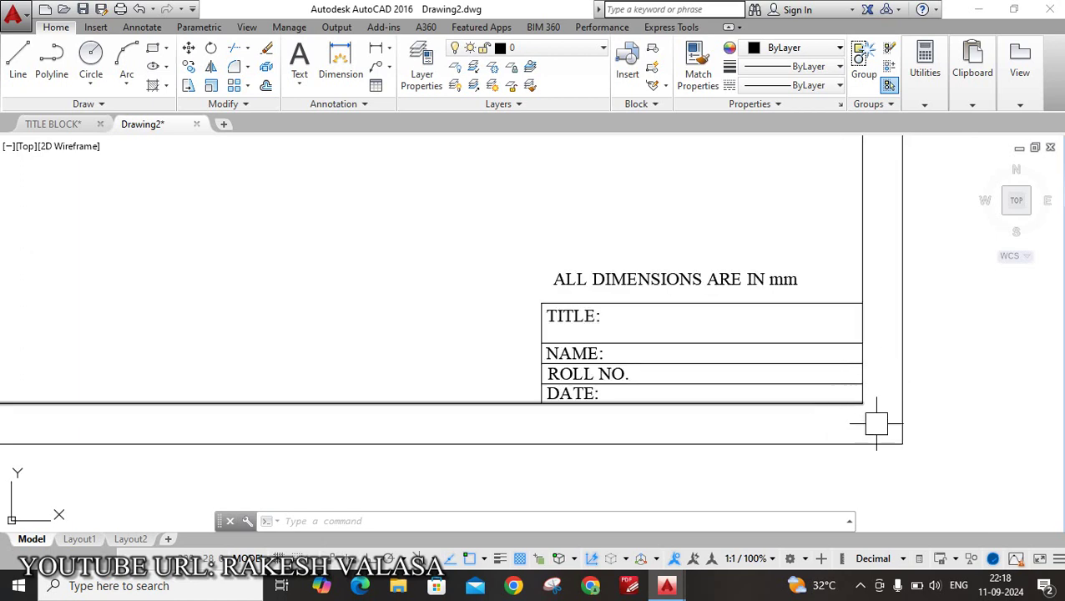
key(Escape)
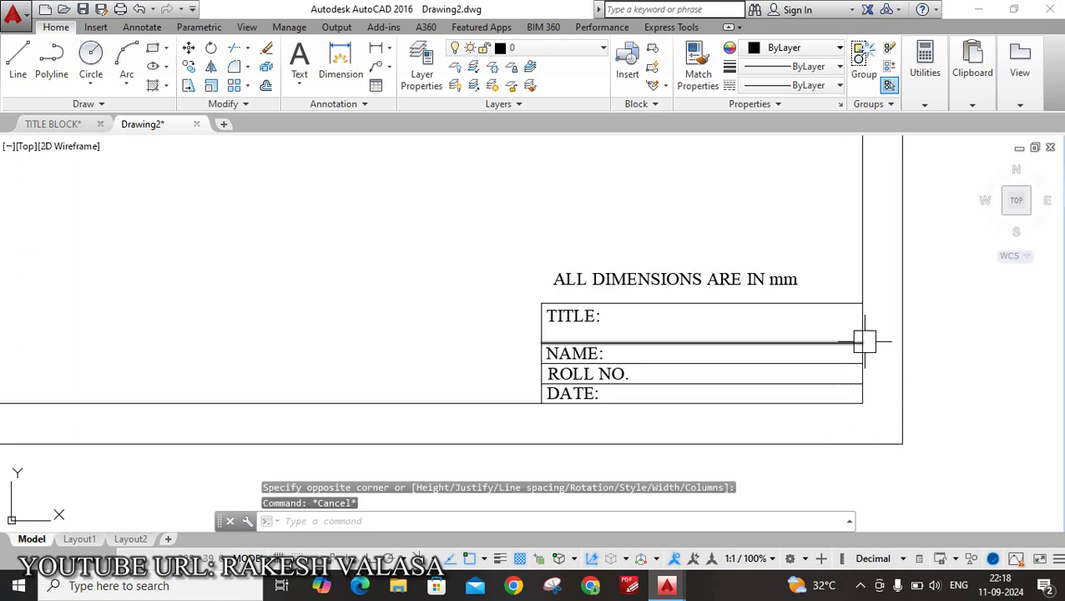
text(0)
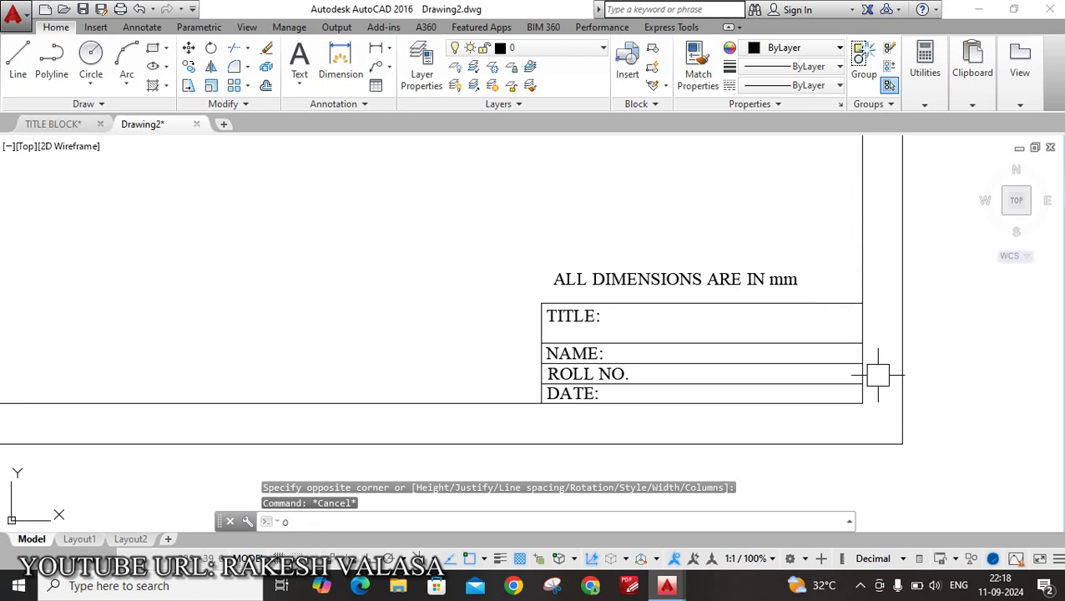
key(Return)
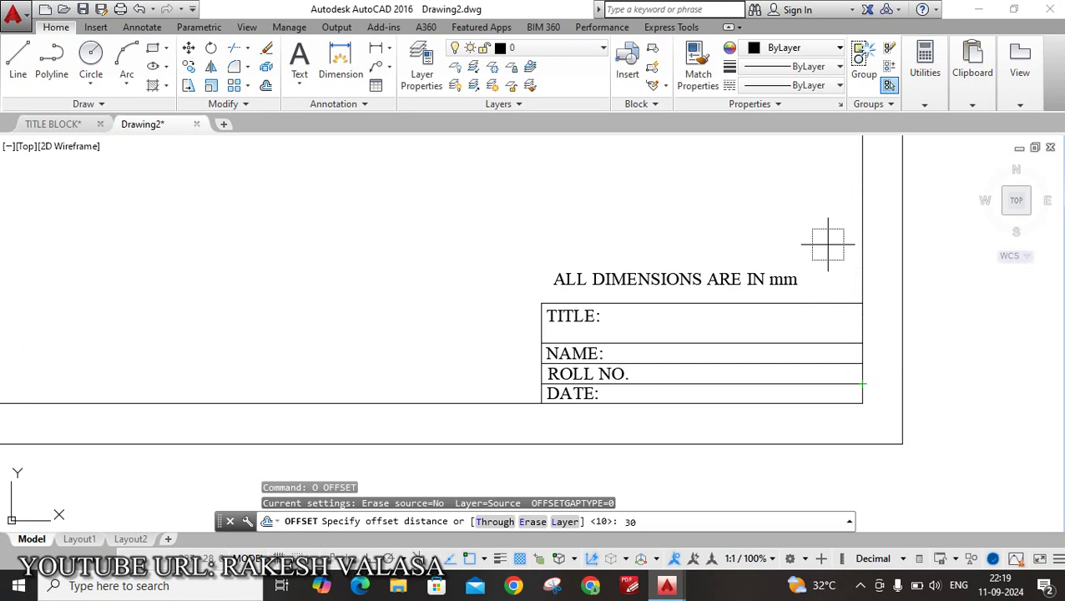
key(Return)
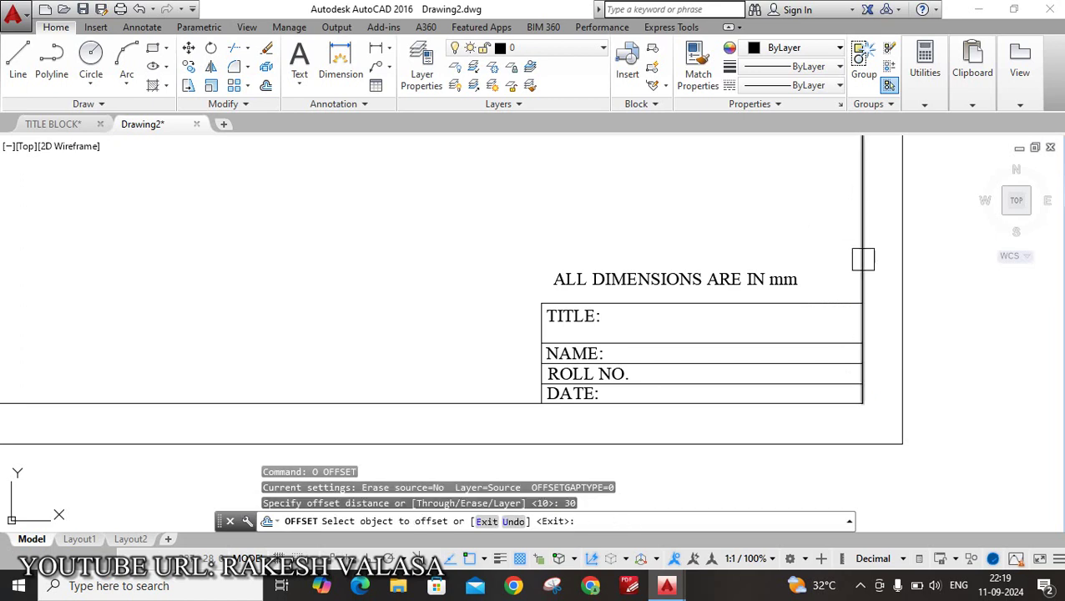
click(861, 256)
click(737, 238)
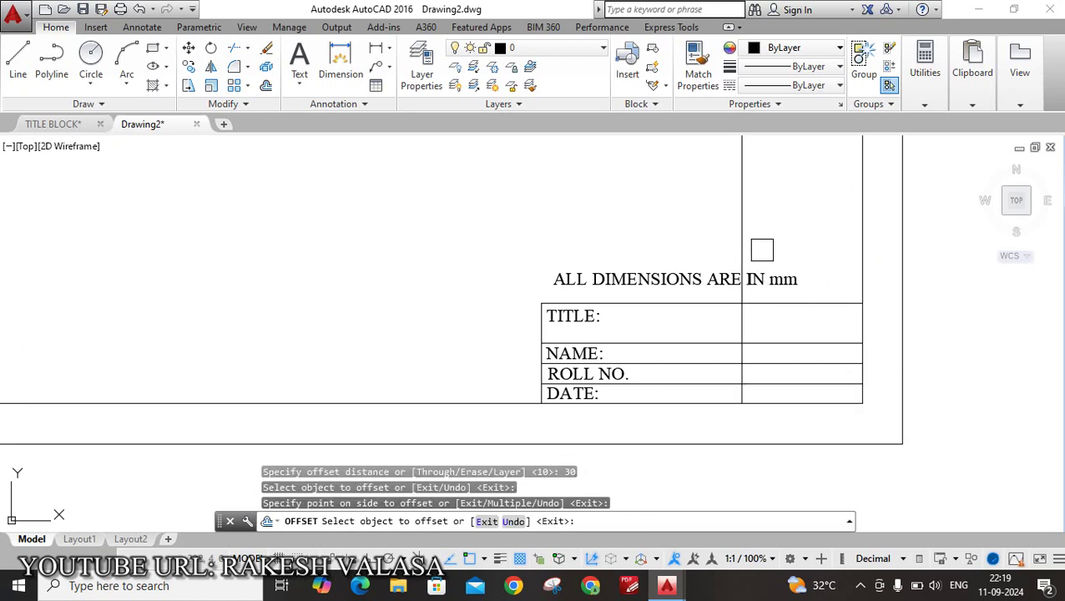
key(Escape)
scroll(784, 309, down, 6)
Trim the divider's extra pieces so it spans only the ROLL NO. and DATE rows.
text(TR)
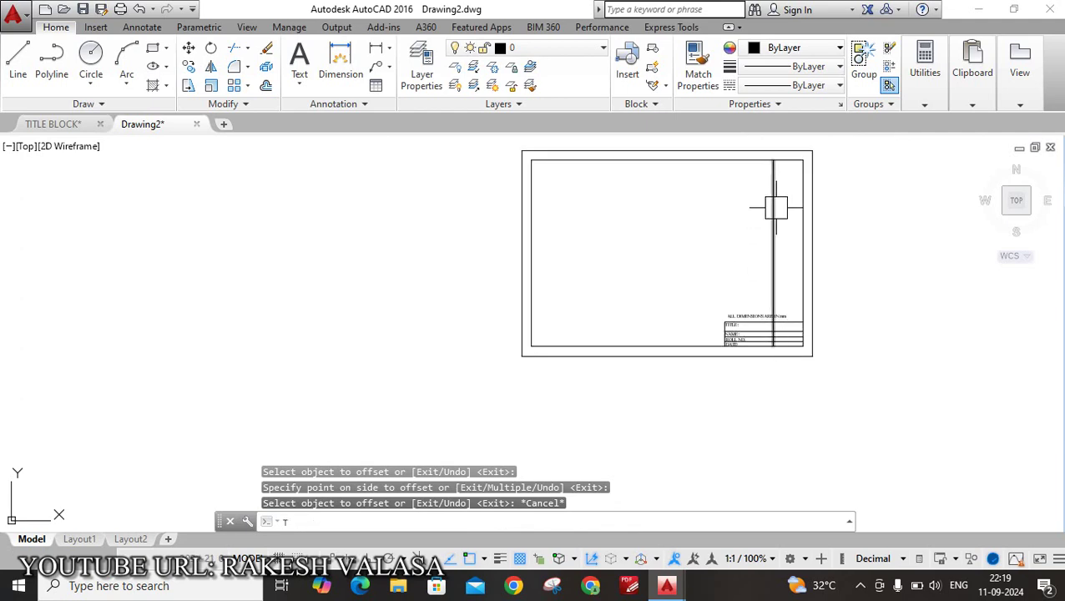
key(Return)
key(Return)
click(762, 184)
scroll(794, 309, up, 8)
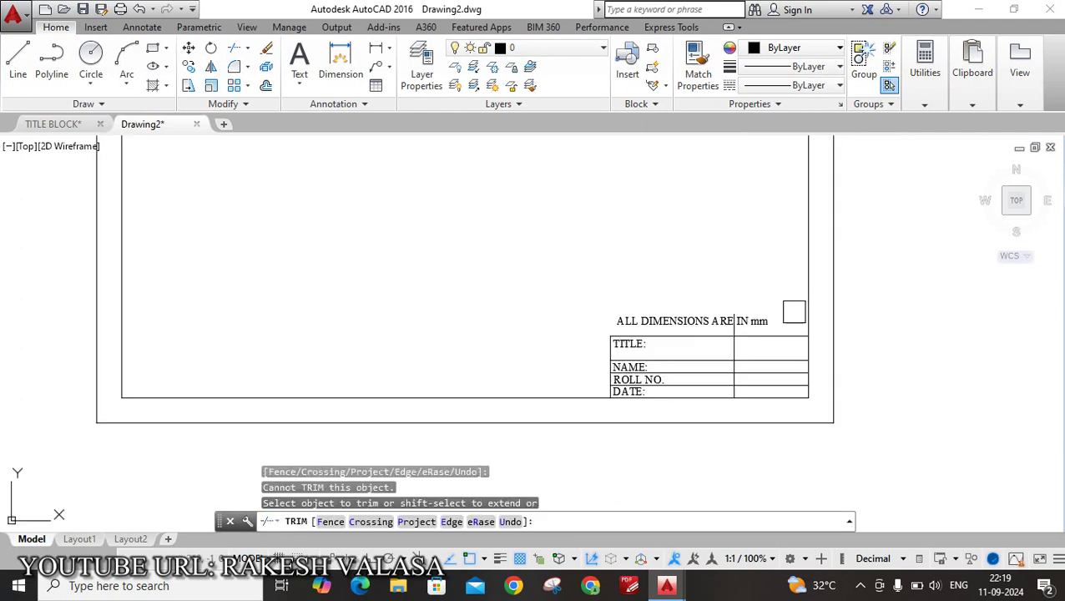
scroll(728, 302, up, 3)
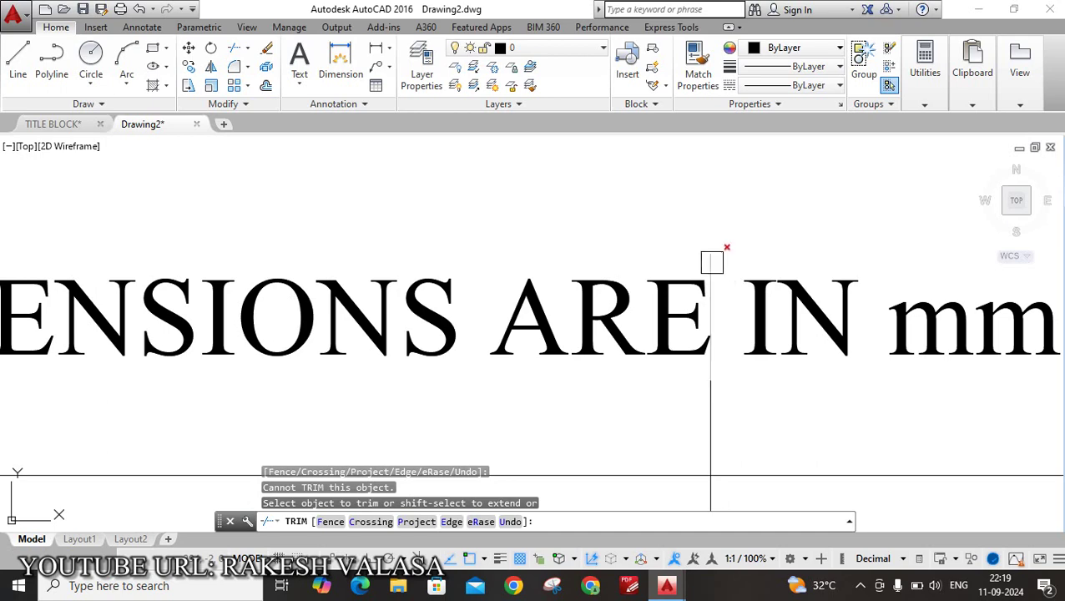
click(711, 261)
click(710, 422)
click(715, 349)
scroll(756, 280, down, 8)
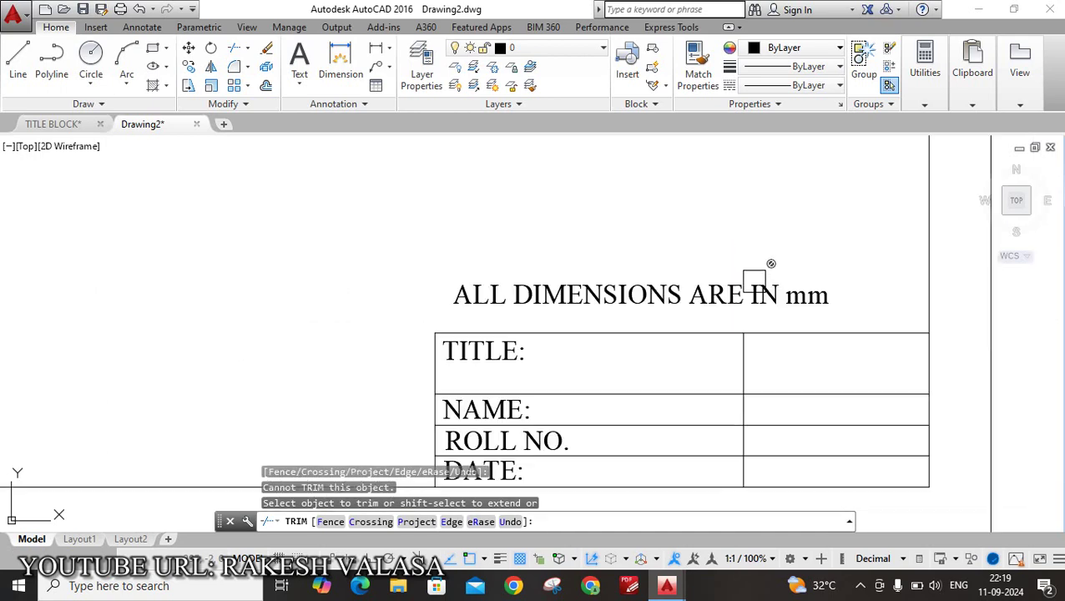
click(748, 332)
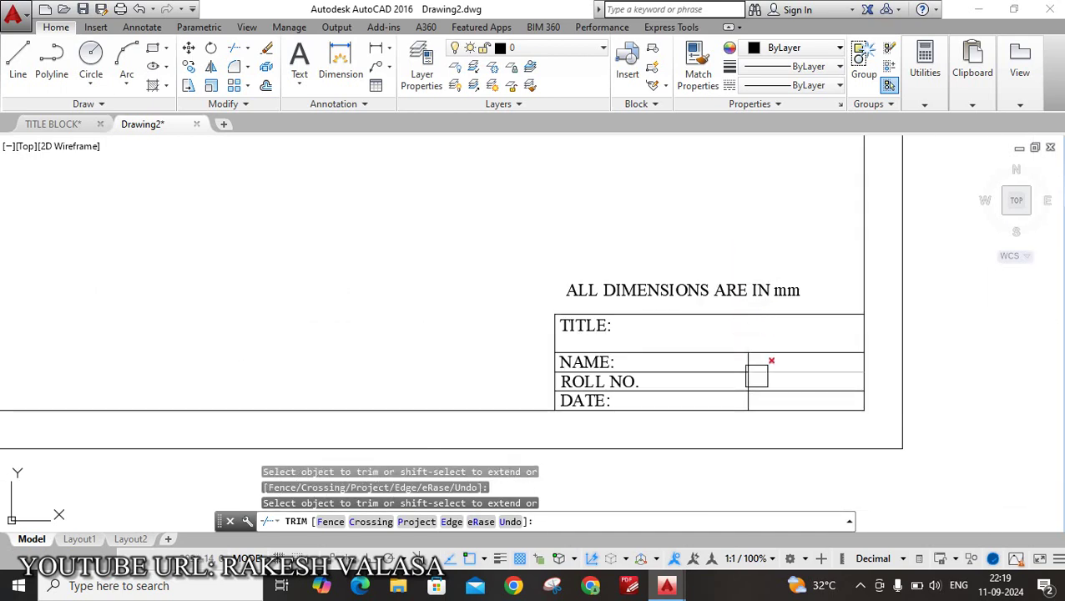
scroll(758, 374, up, 4)
key(Escape)
scroll(768, 374, down, 4)
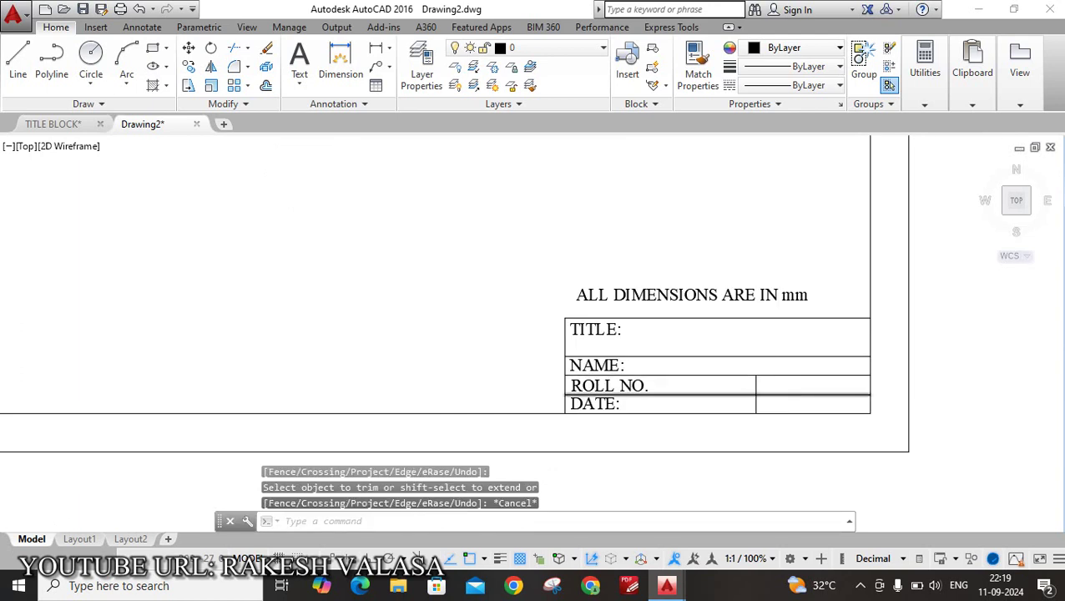
Place an 'EXP.NO.' multiline text label in the new cell right of ROLL NO.
scroll(764, 380, up, 2)
text(t)
key(Return)
scroll(770, 389, up, 3)
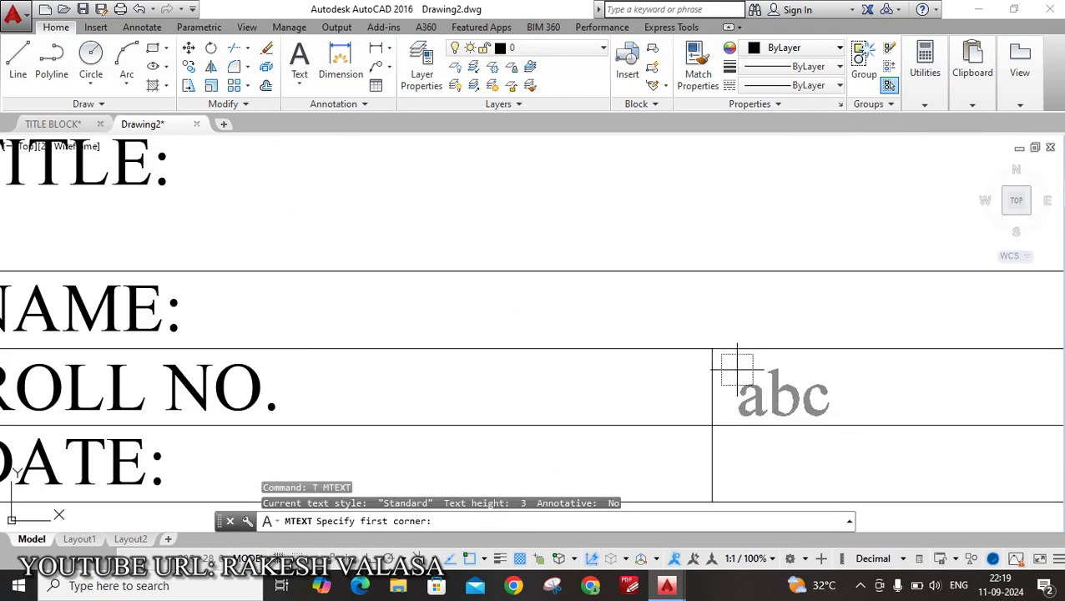
scroll(737, 375, up, 2)
click(731, 361)
click(908, 441)
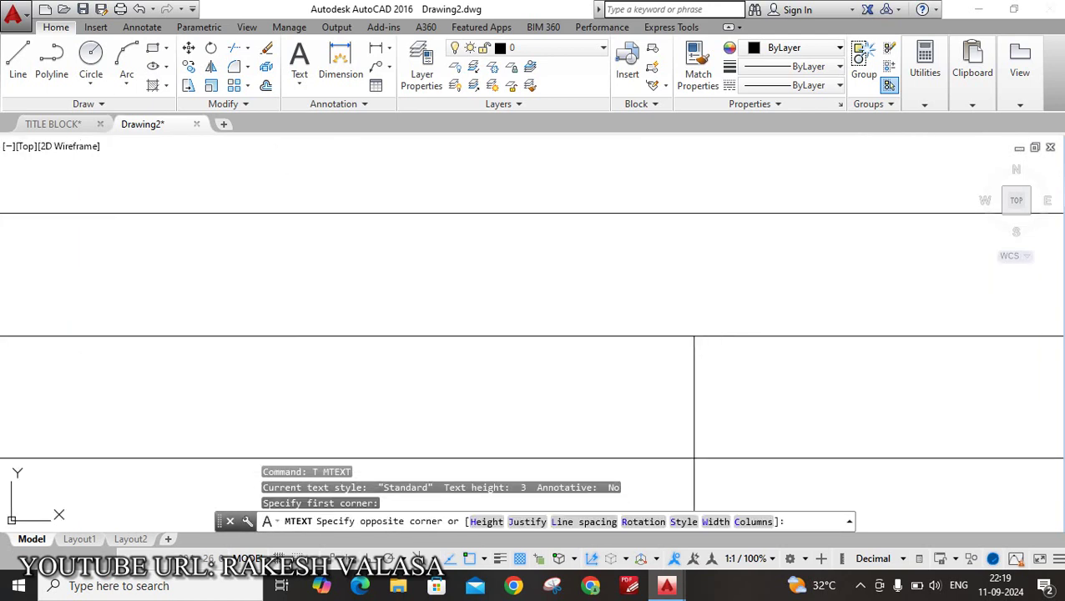
text(EX)
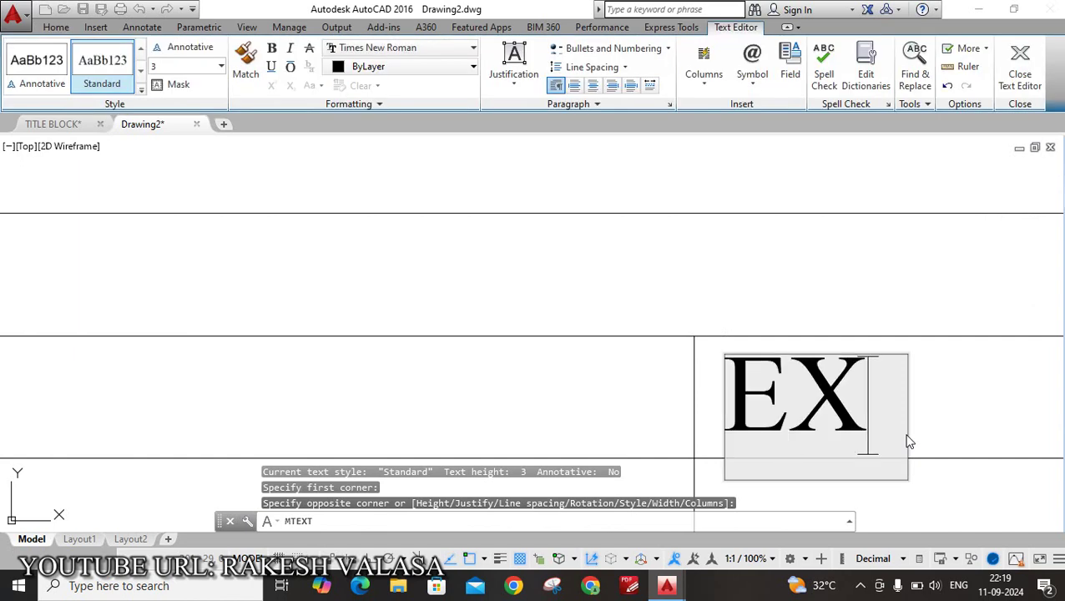
text(P)
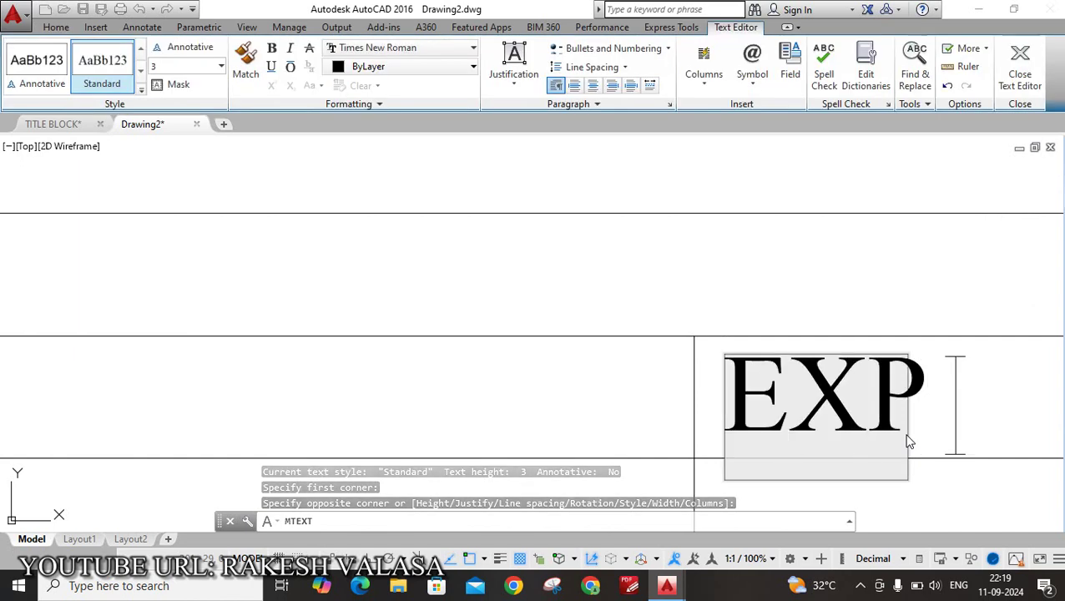
text(,)
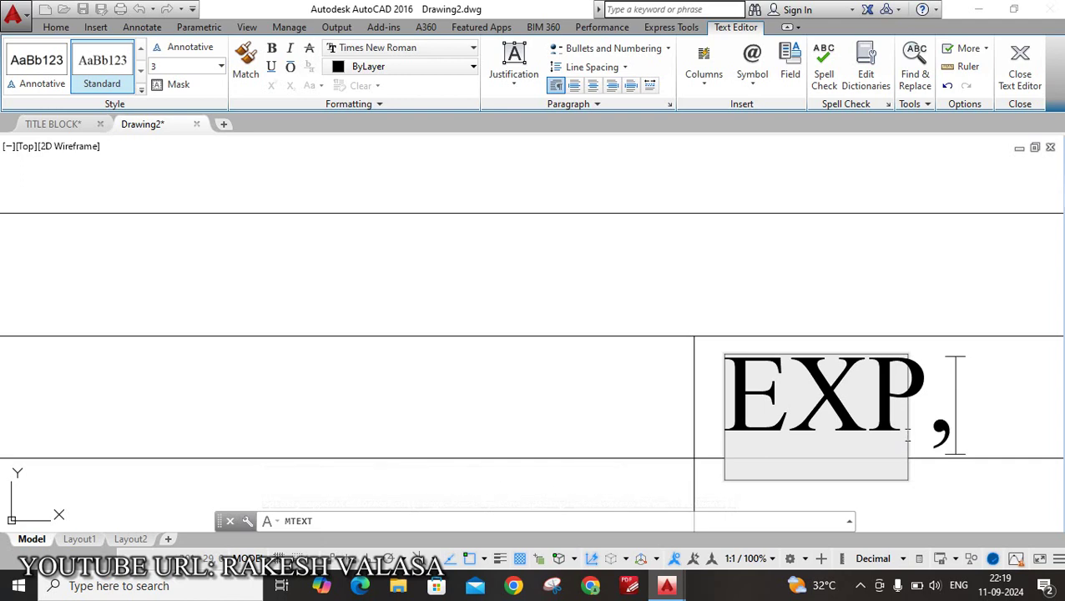
text(.          N)
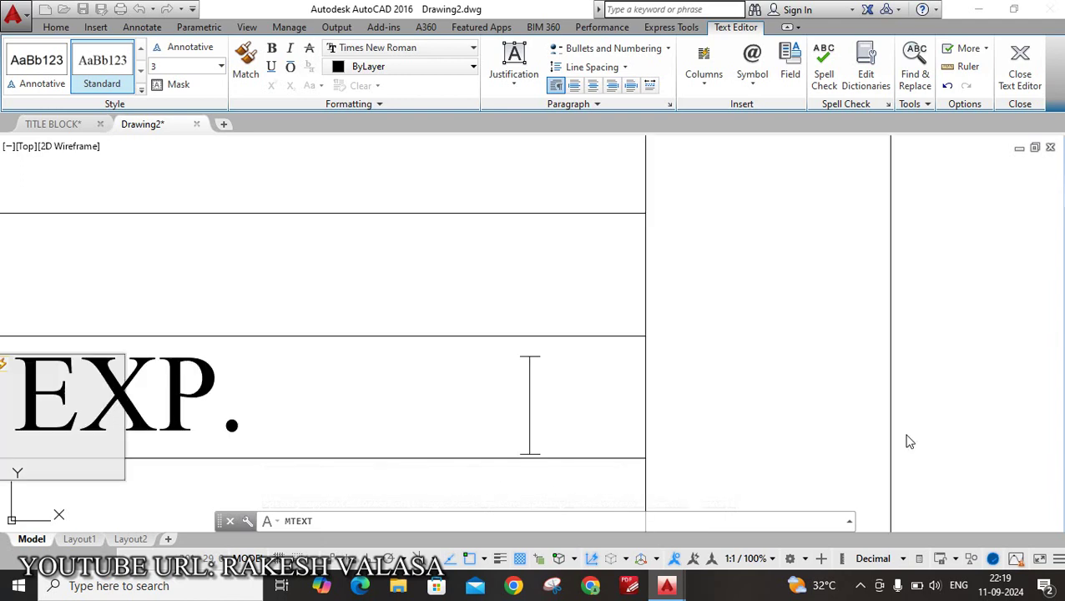
key(BackSpace)
key(BackSpace)
key(BackSpace)
key(BackSpace)
key(BackSpace)
key(BackSpace)
key(BackSpace)
key(BackSpace)
key(BackSpace)
key(BackSpace)
key(BackSpace)
key(BackSpace)
key(BackSpace)
key(BackSpace)
key(BackSpace)
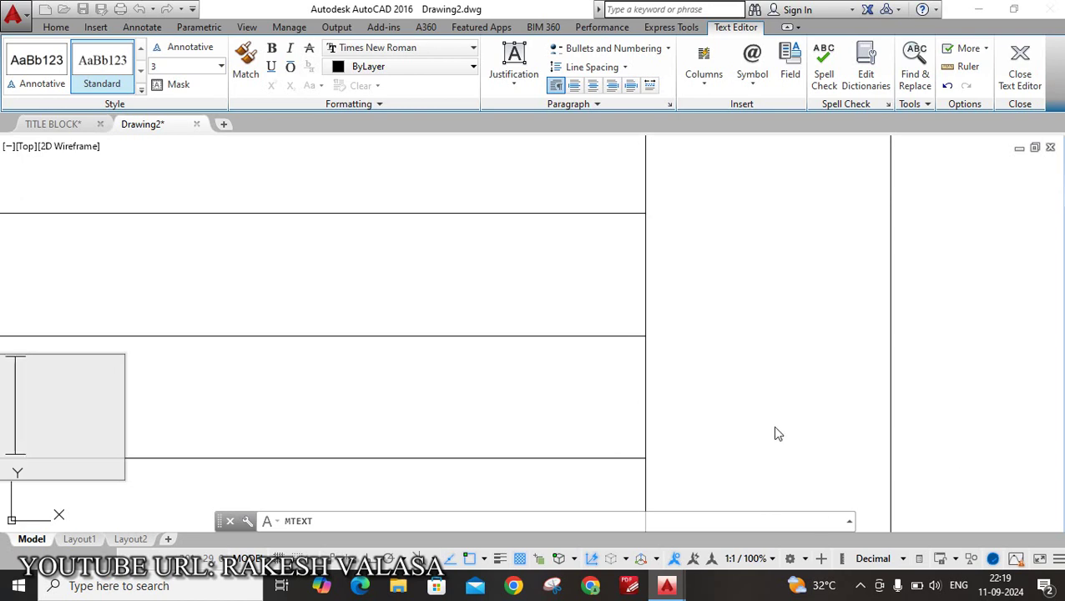
scroll(775, 433, down, 3)
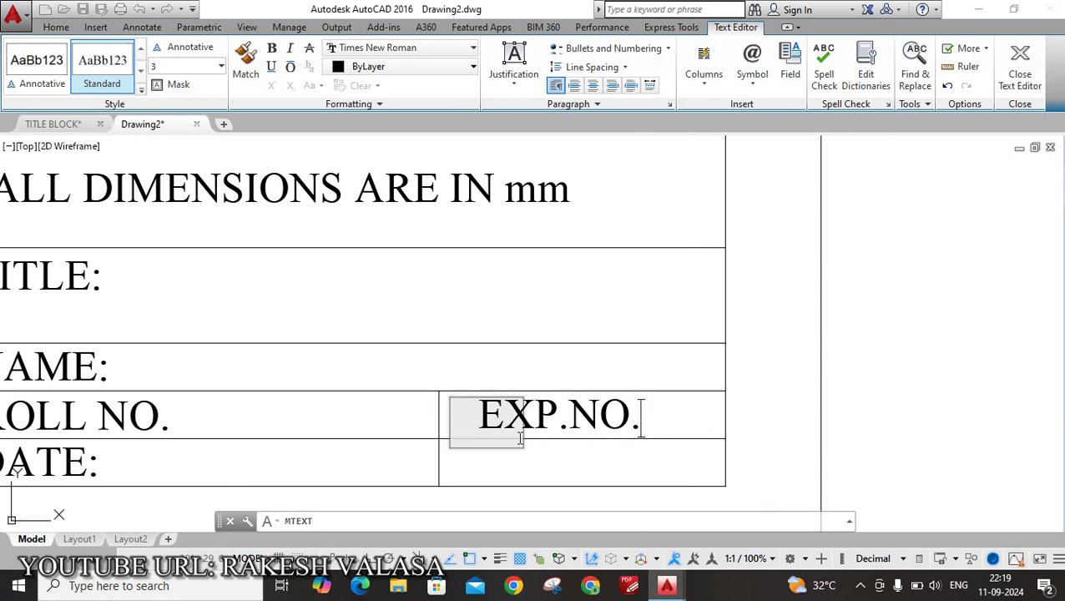
click(492, 464)
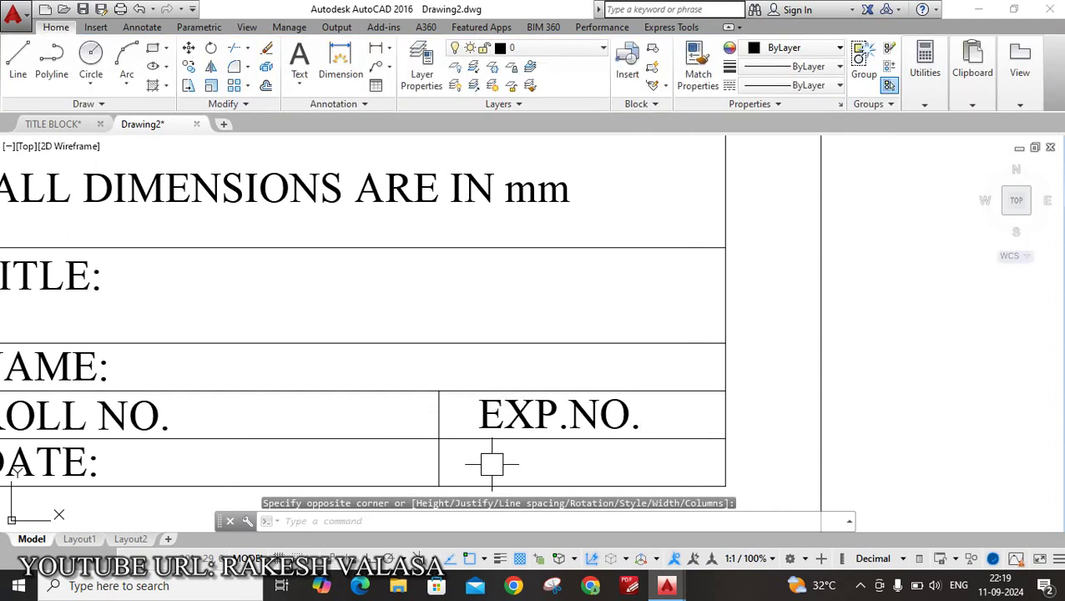
scroll(512, 440, down, 2)
scroll(542, 435, up, 4)
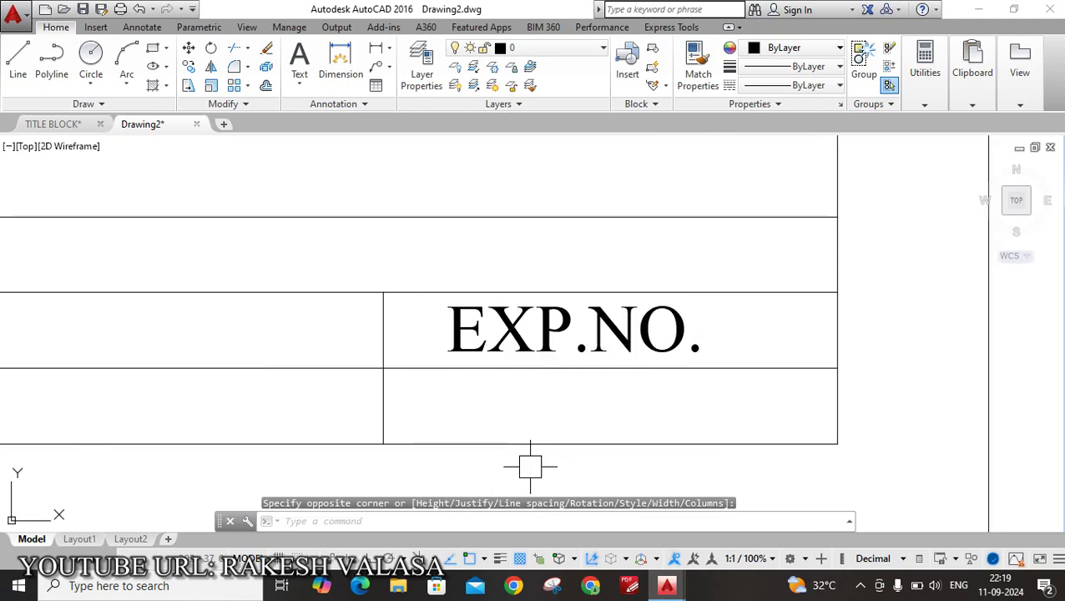
Write 'SCALE:1:1' as multiline text in the DATE row's right cell, below EXP.NO.
text(t)
key(Return)
click(415, 386)
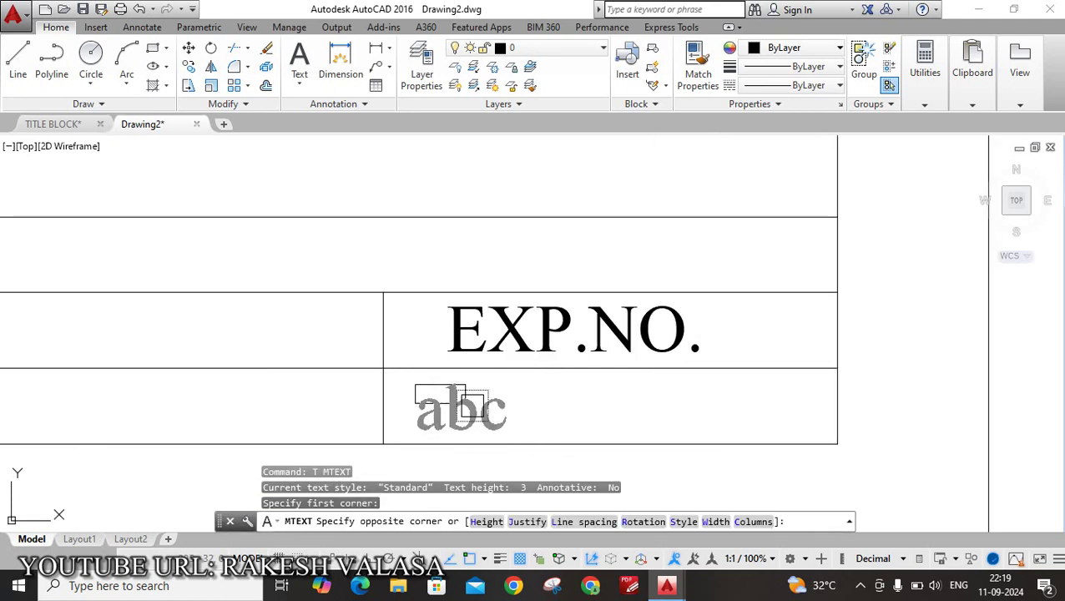
click(649, 433)
text(SC)
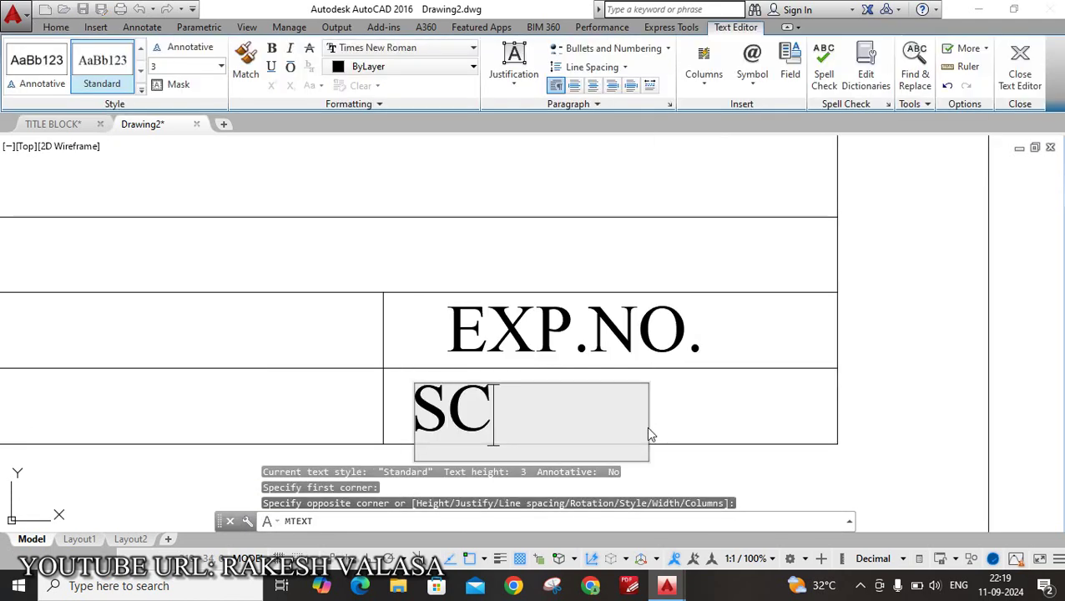
text(ALE)
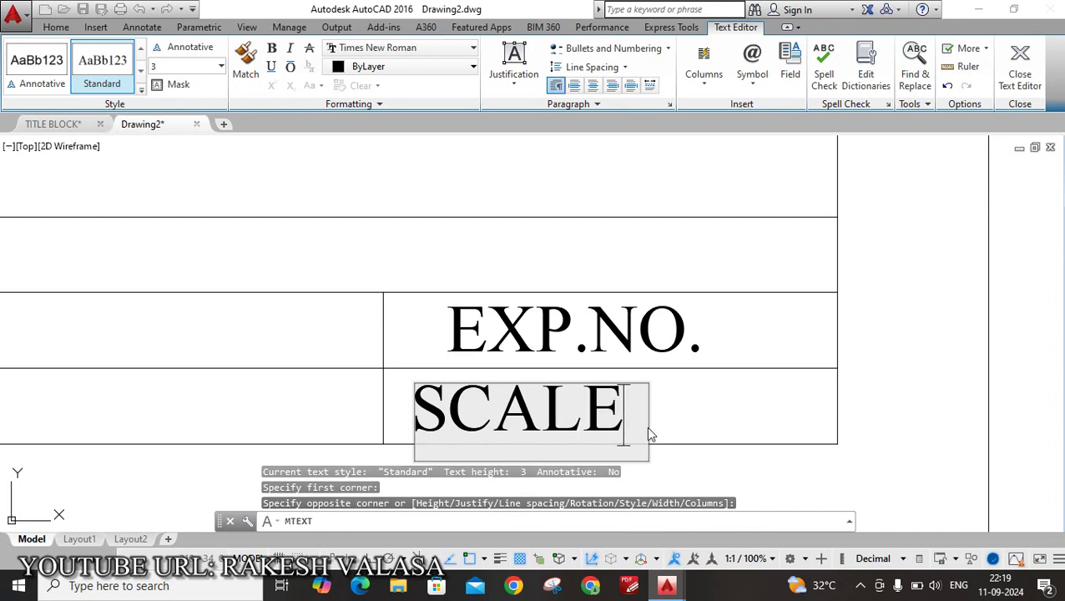
text(:     )
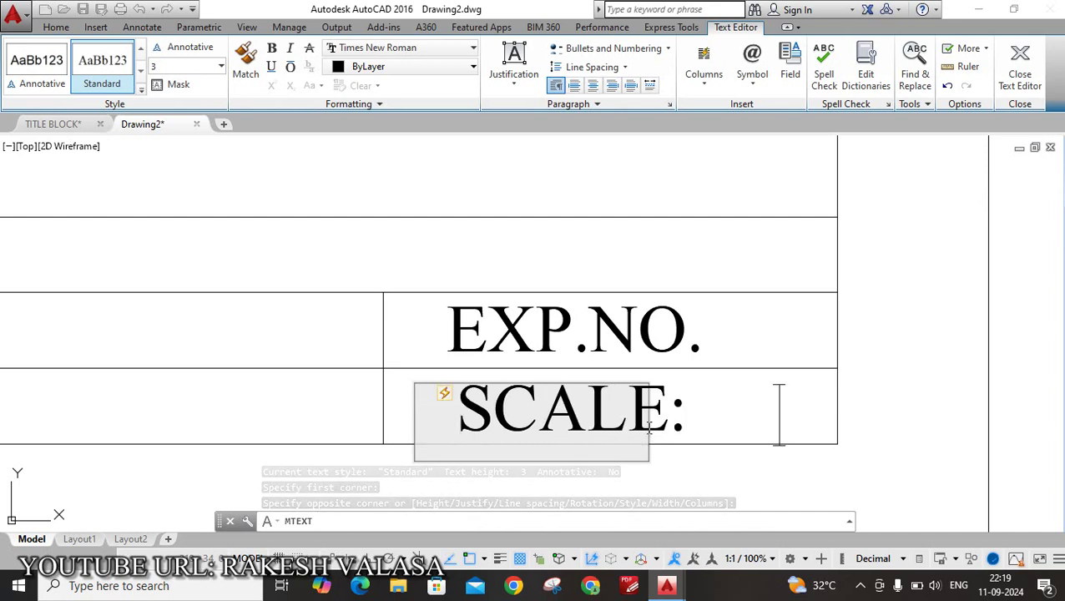
text(1)
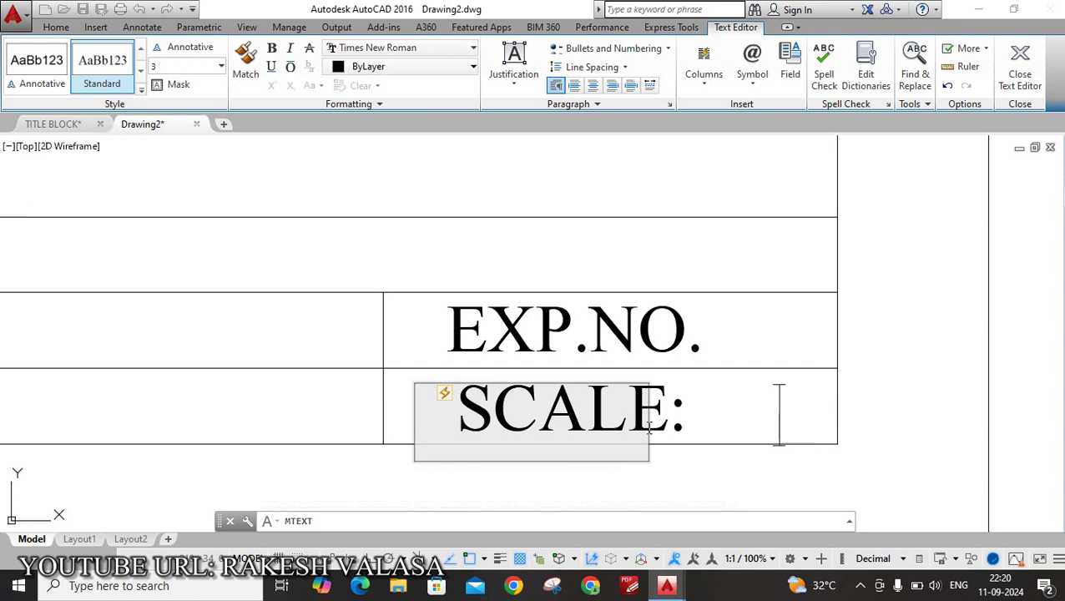
key(ctrl+a)
key(Delete)
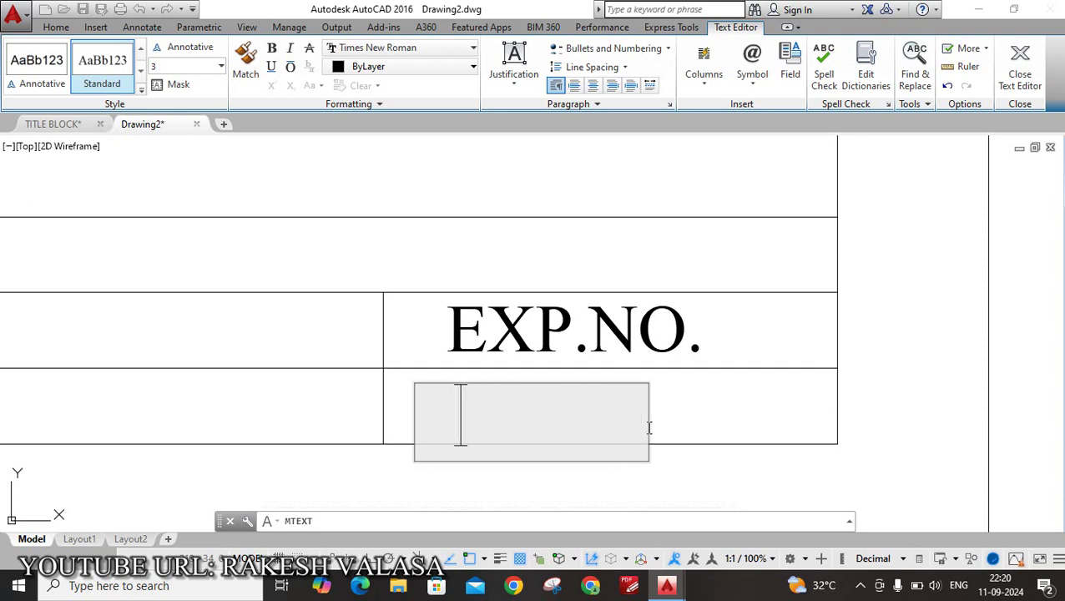
text(SCALE)
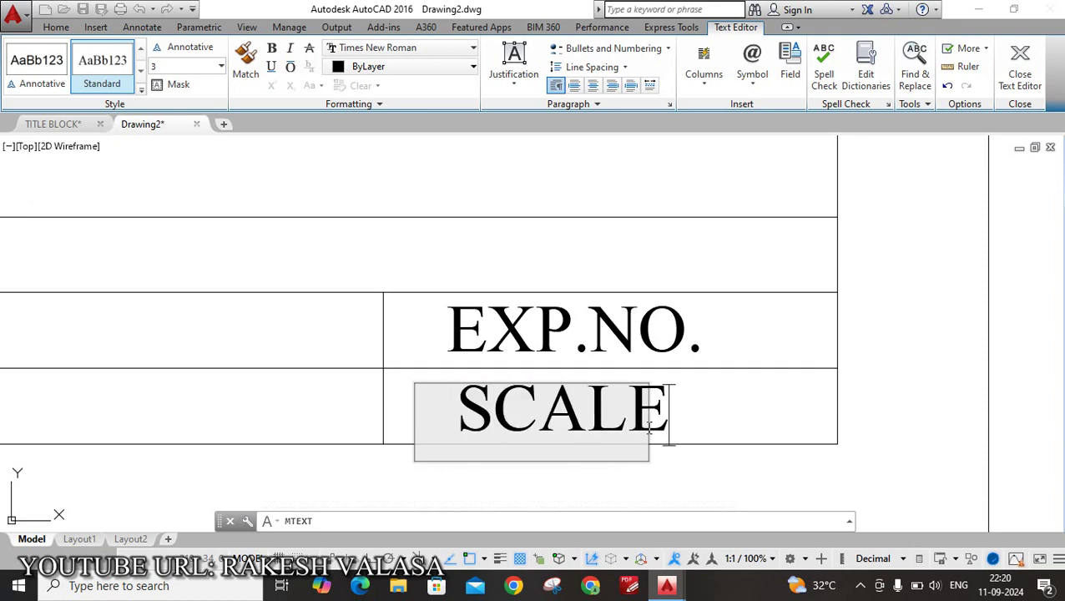
text(:1:1)
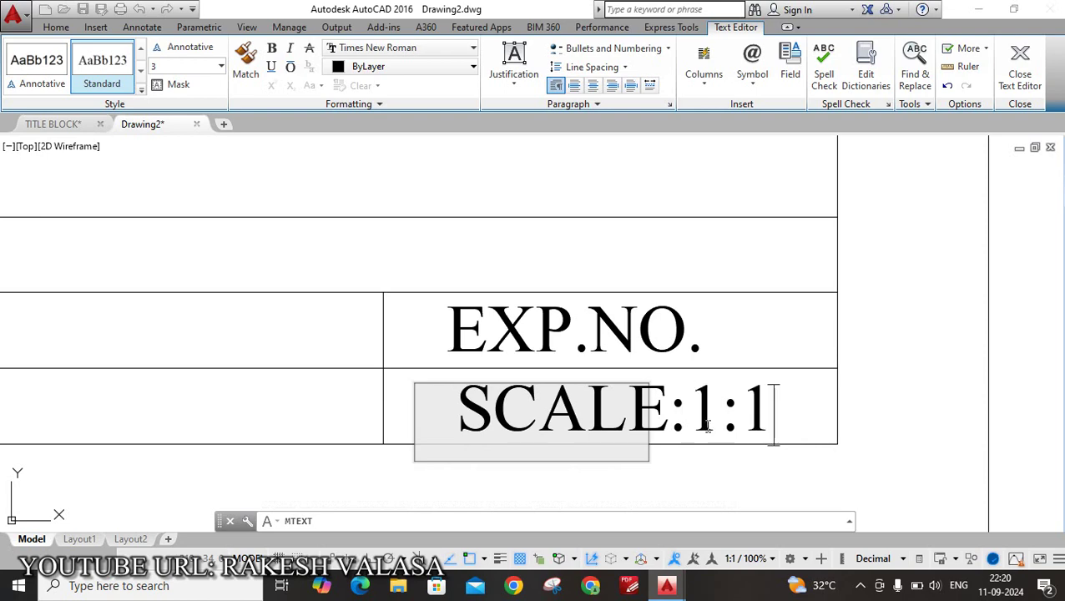
click(885, 408)
scroll(899, 327, down, 5)
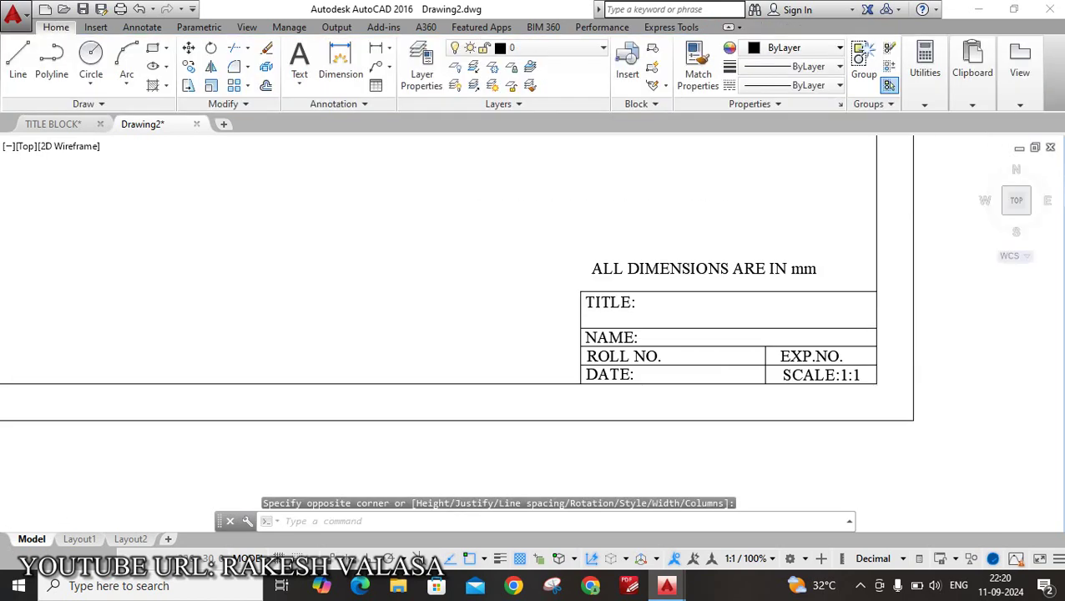
scroll(920, 332, down, 4)
scroll(806, 365, up, 2)
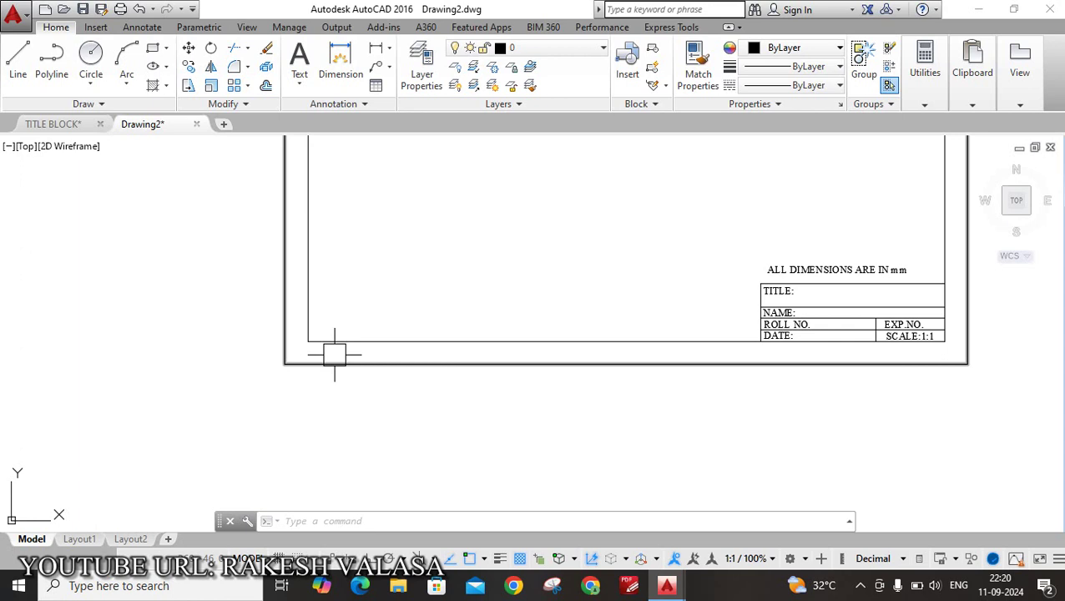
Draw a multiline text box spanning the area just below the sheet's bottom border.
text(t)
key(Return)
scroll(435, 415, up, 2)
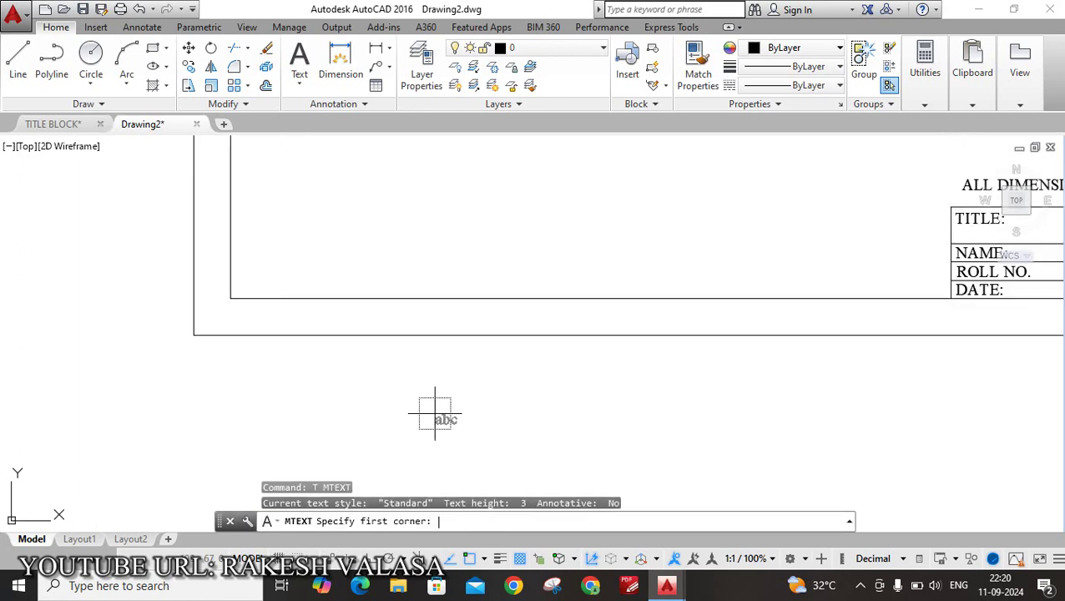
scroll(346, 299, up, 3)
click(335, 278)
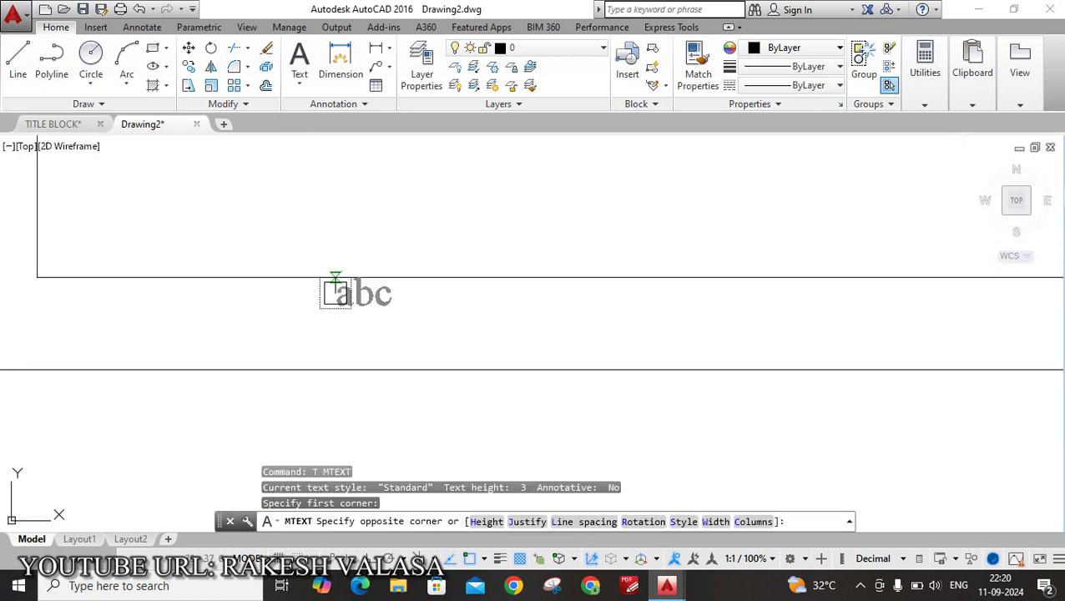
key(Escape)
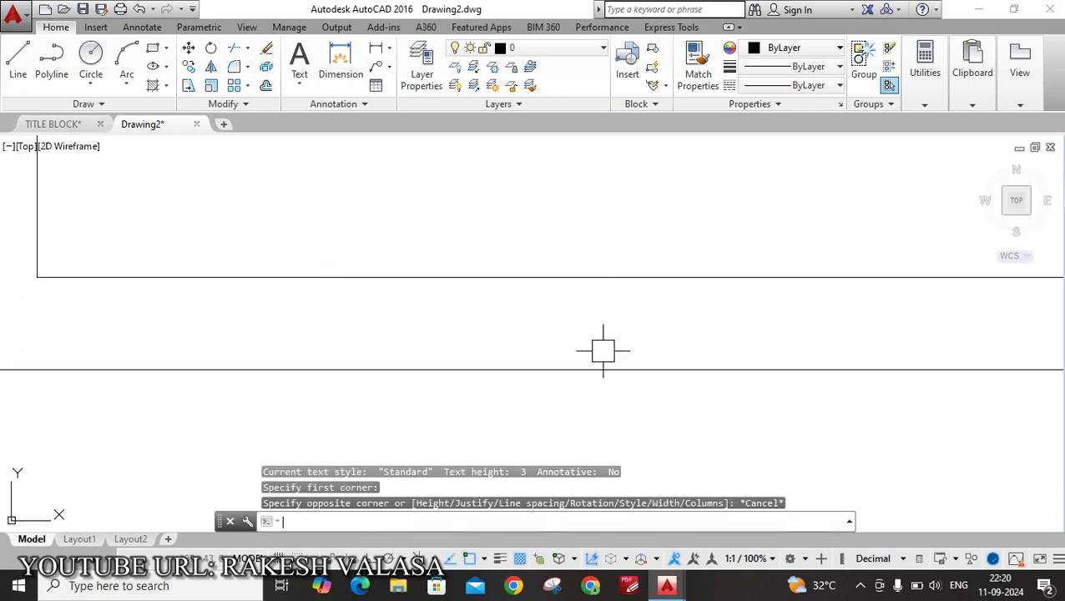
text(t)
key(Return)
scroll(401, 317, up, 2)
click(268, 290)
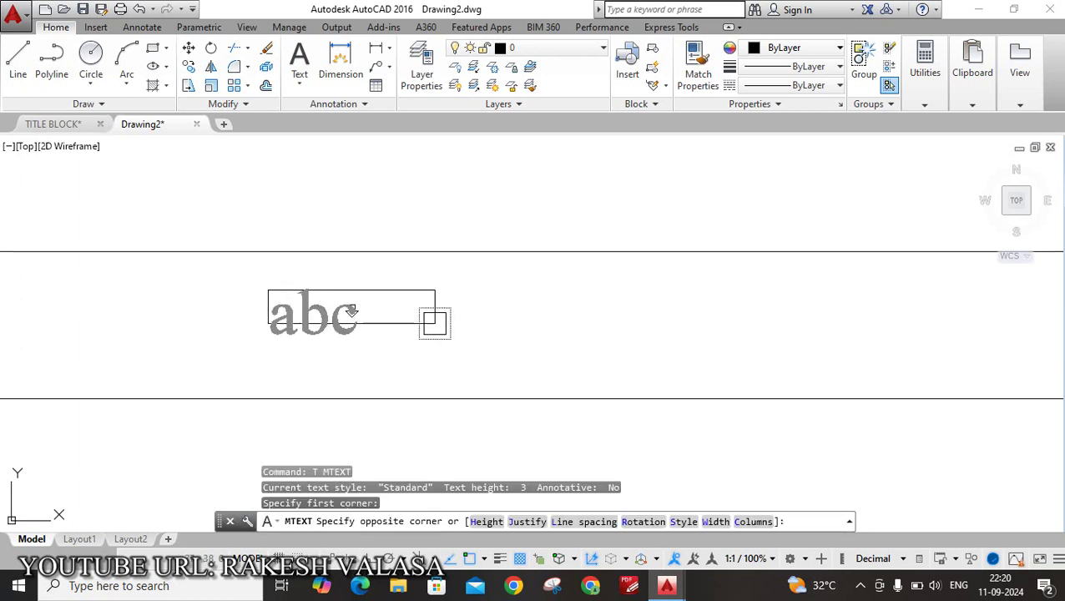
click(1023, 367)
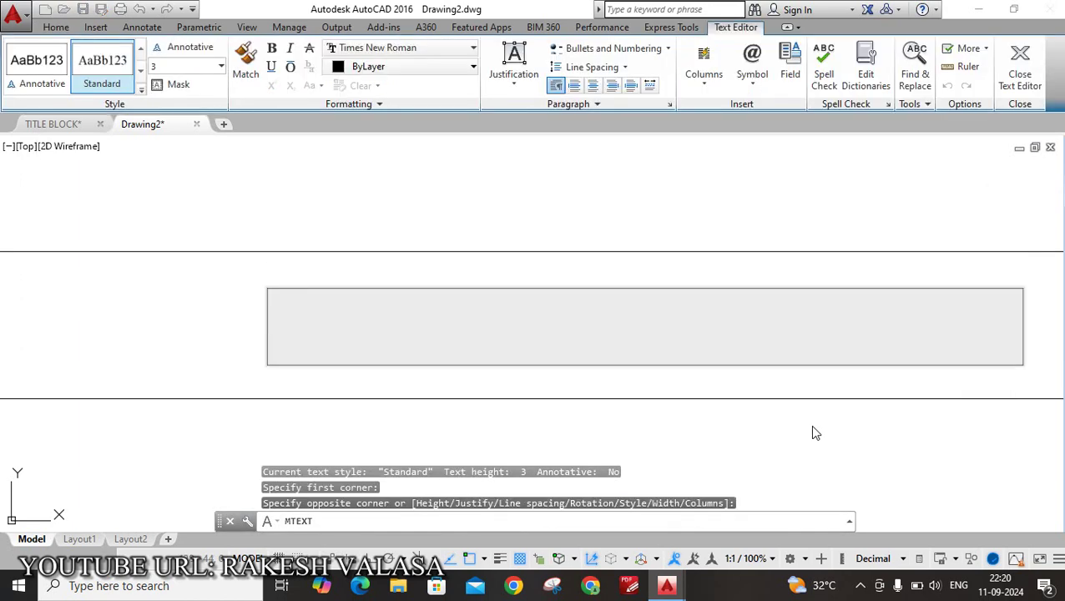
Enter 'KAKATIYA INSTITUTE OF TECHNOLOGY & SCIENCE, WARANGAL' in the box and commit it.
text(KAKA)
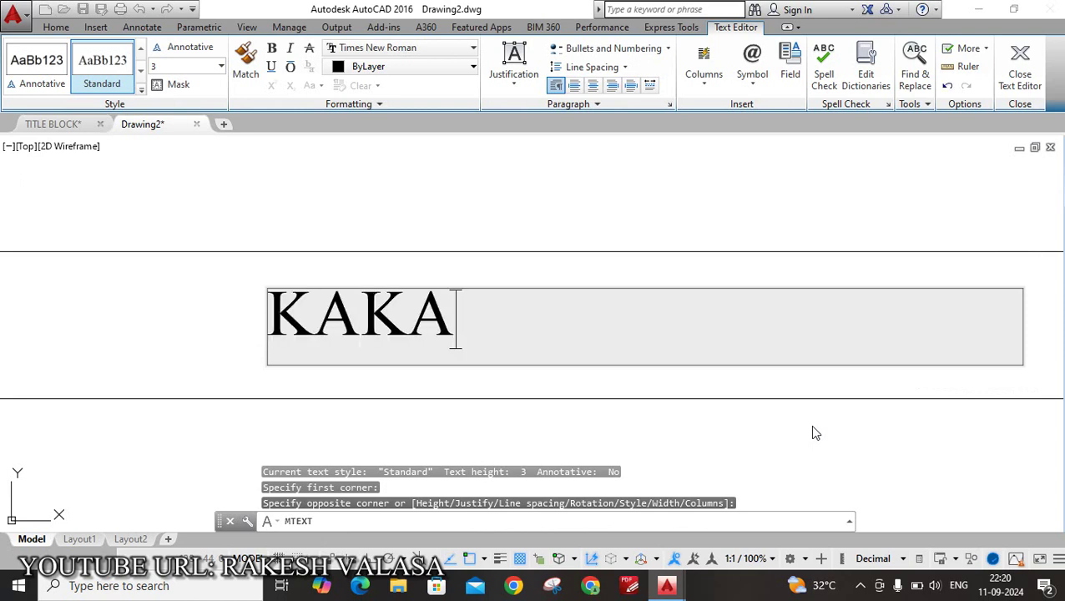
text(TIYA)
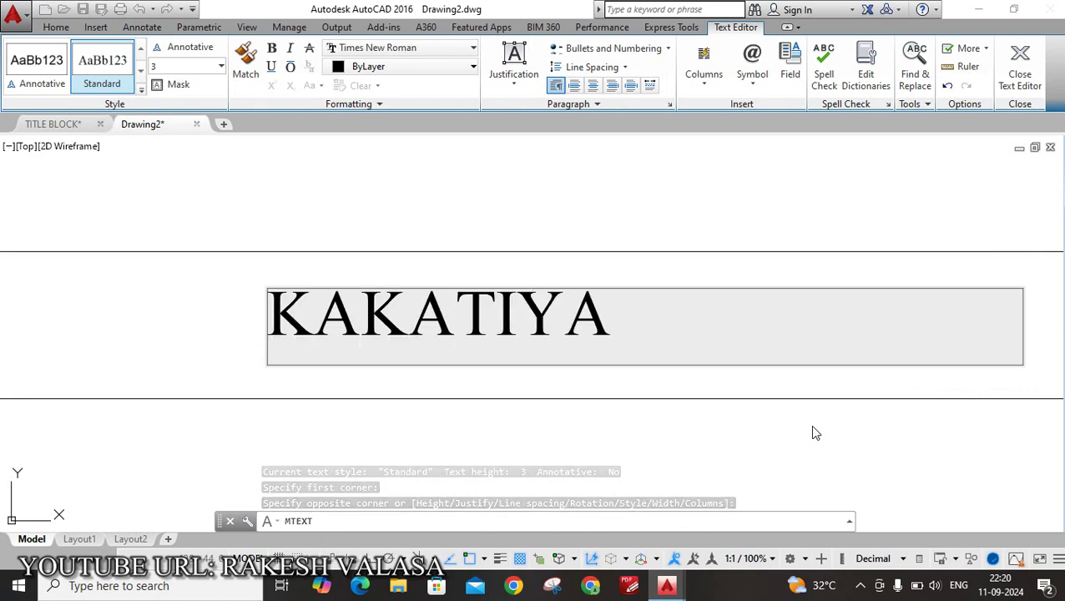
text( INSTIT)
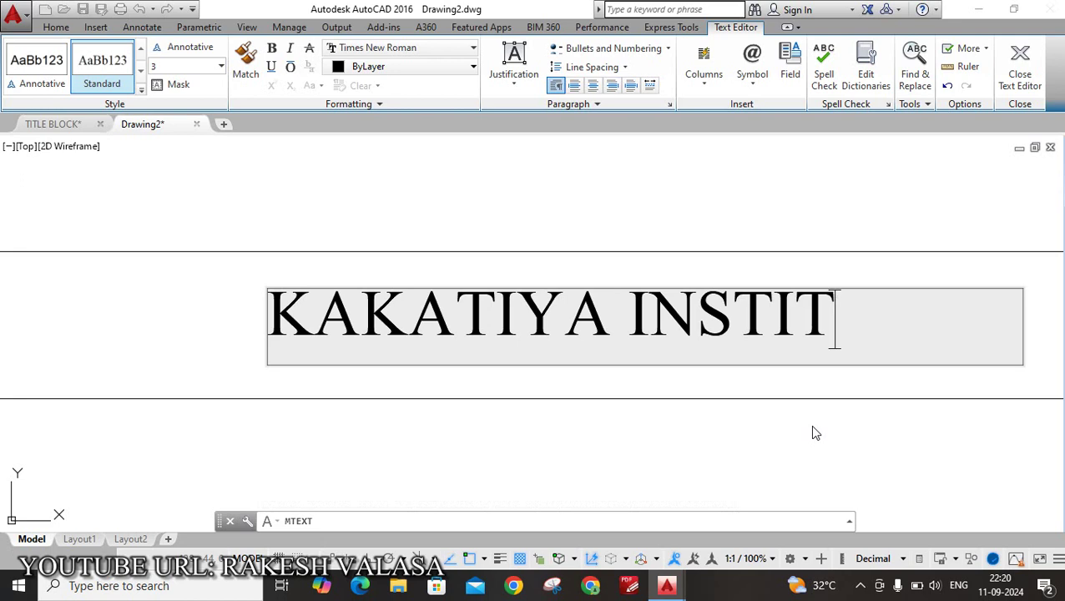
text(UTR)
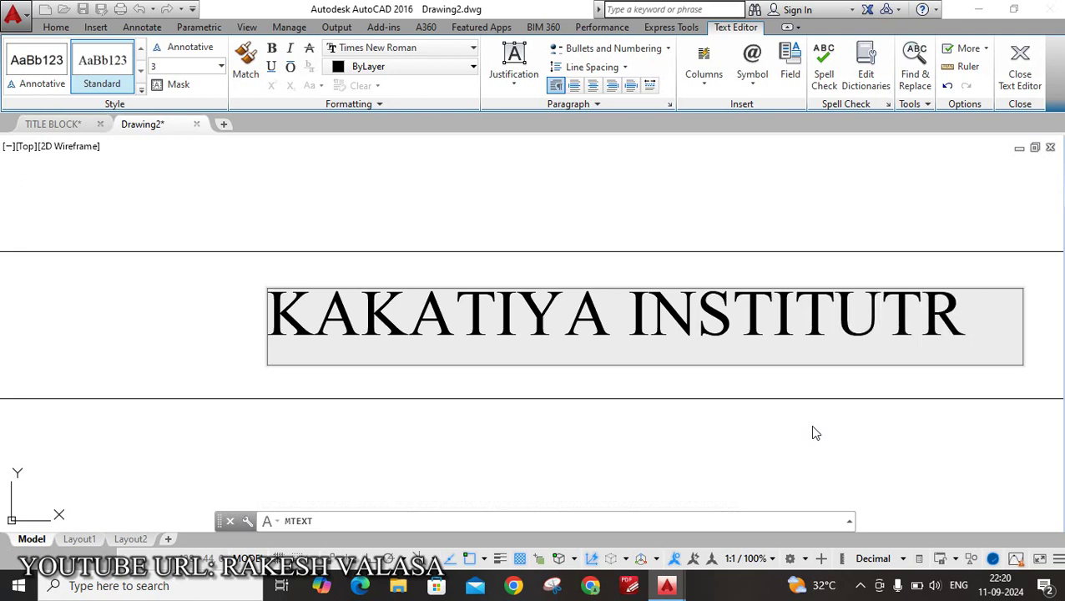
key(BackSpace)
text(E)
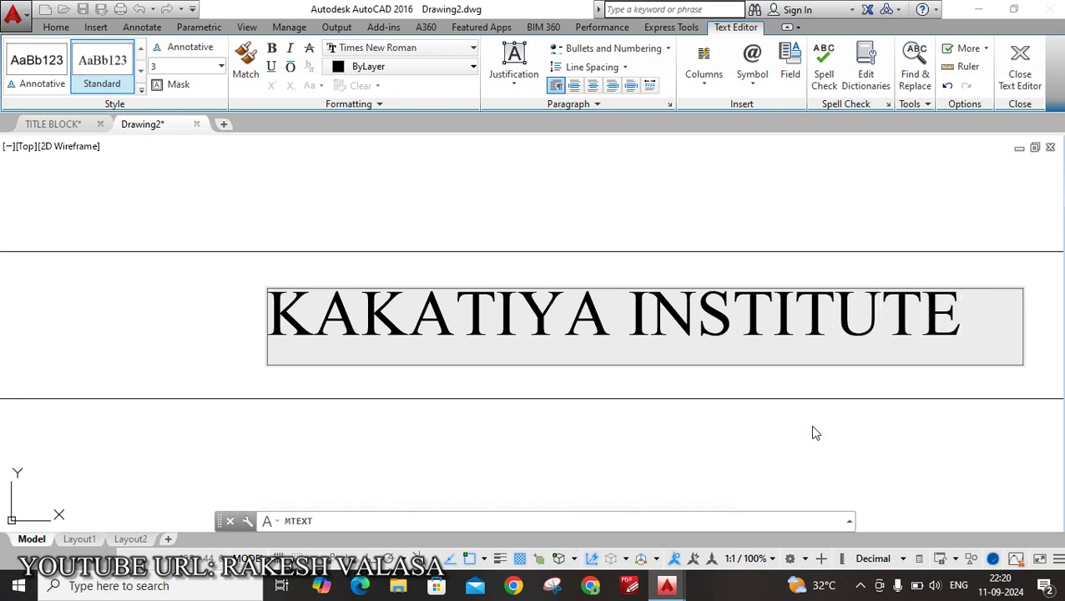
text( OF )
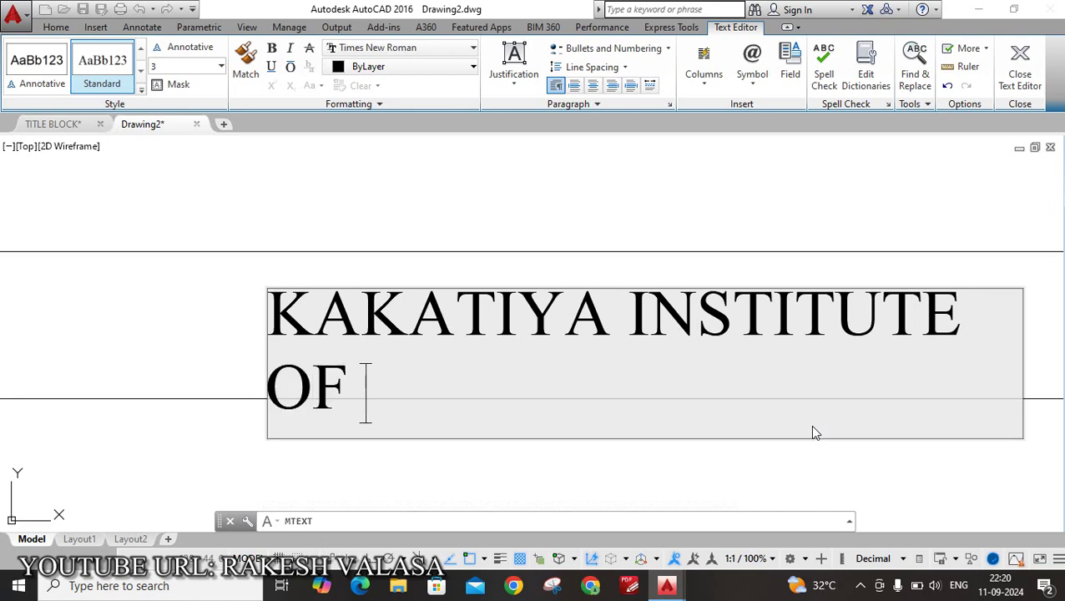
text(TECH)
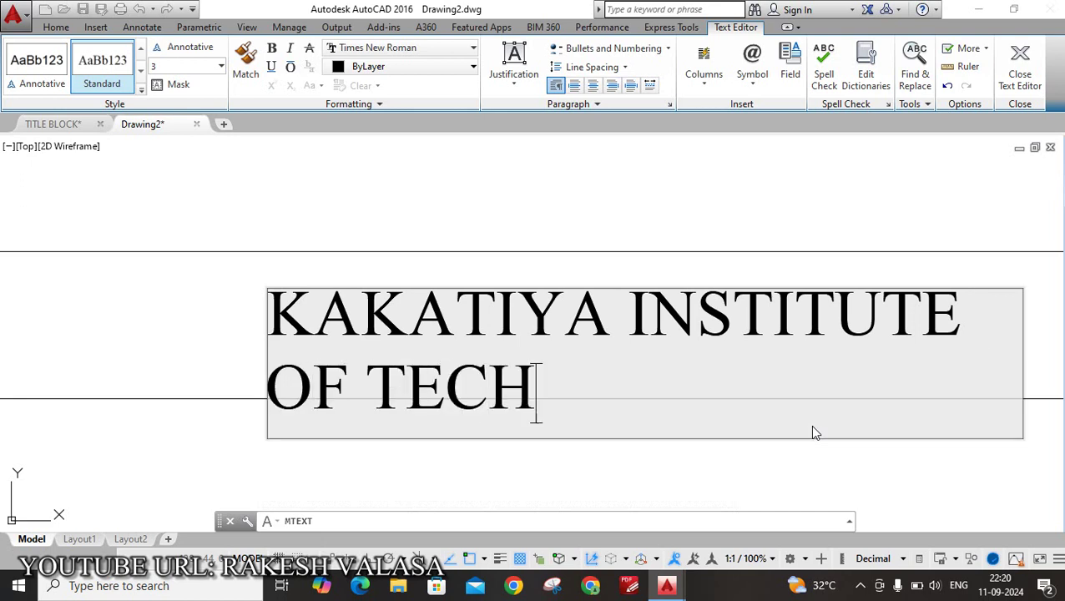
text(NOLOG)
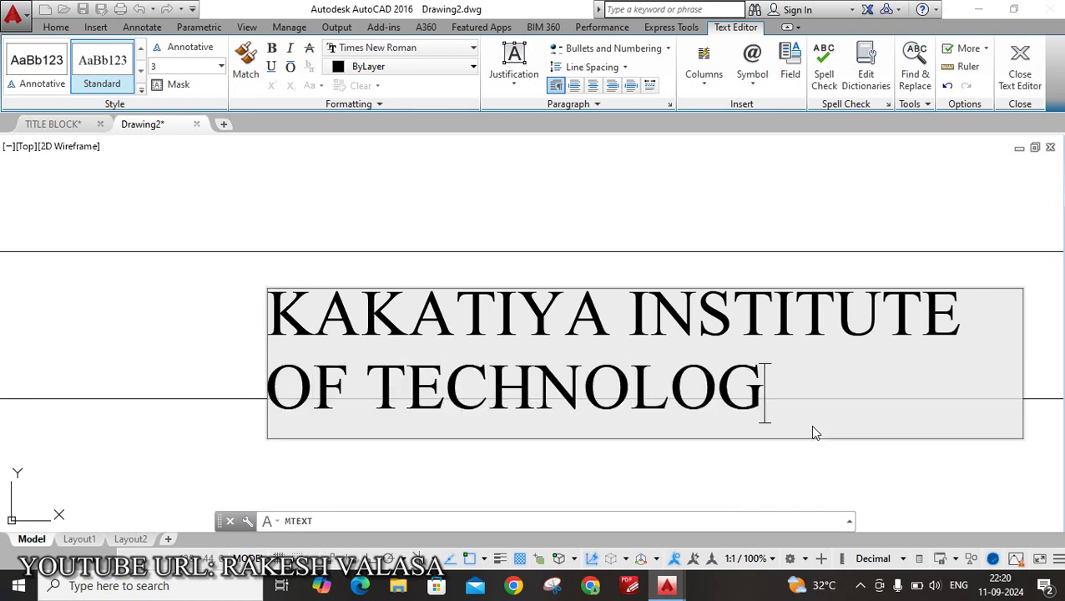
text(Y &)
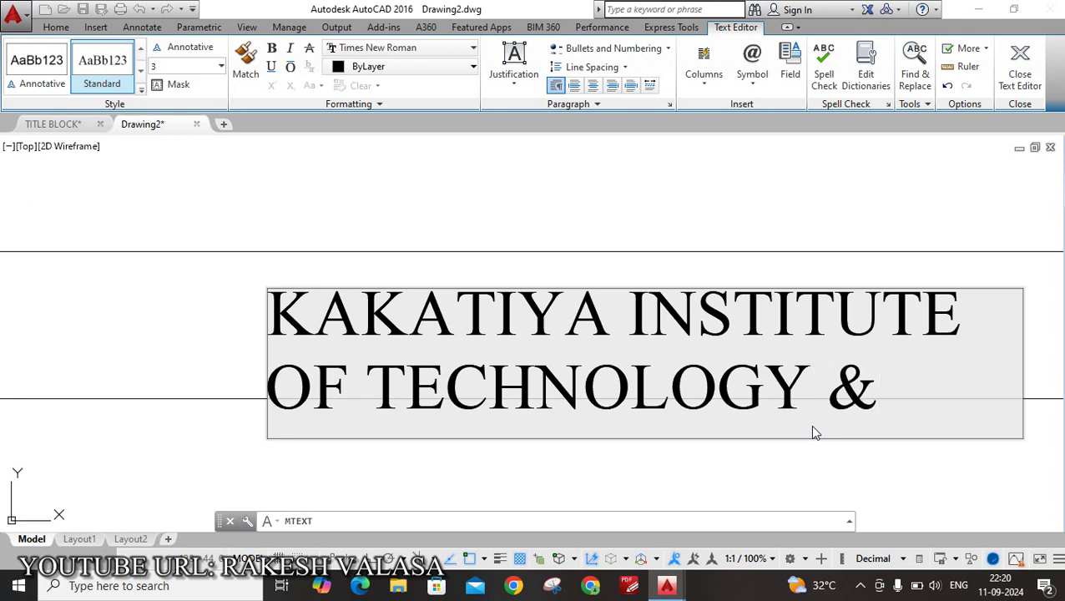
text( SCIEN)
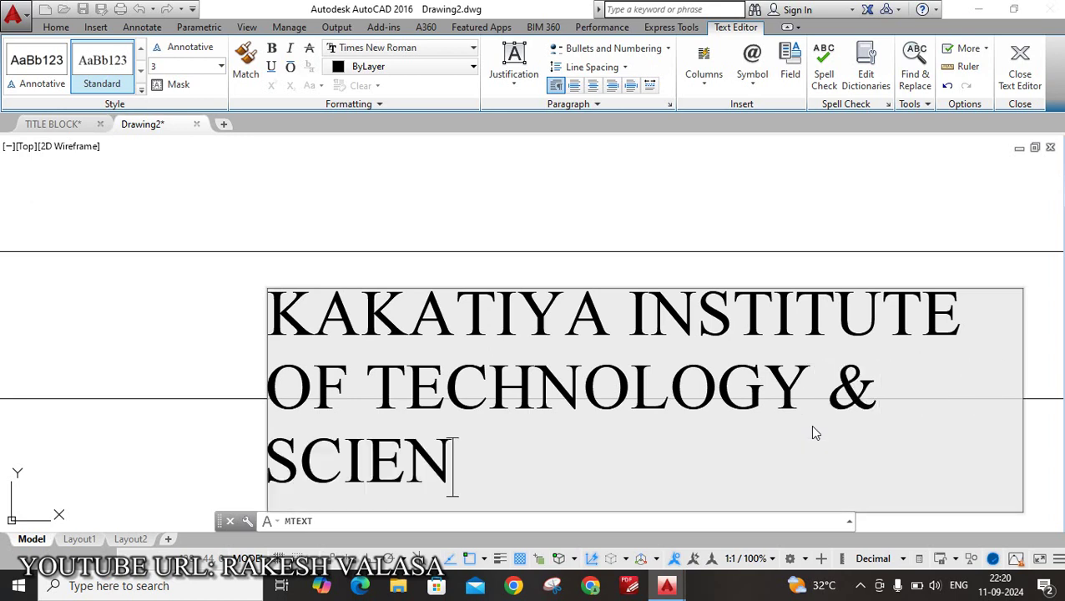
text(CE, WARA)
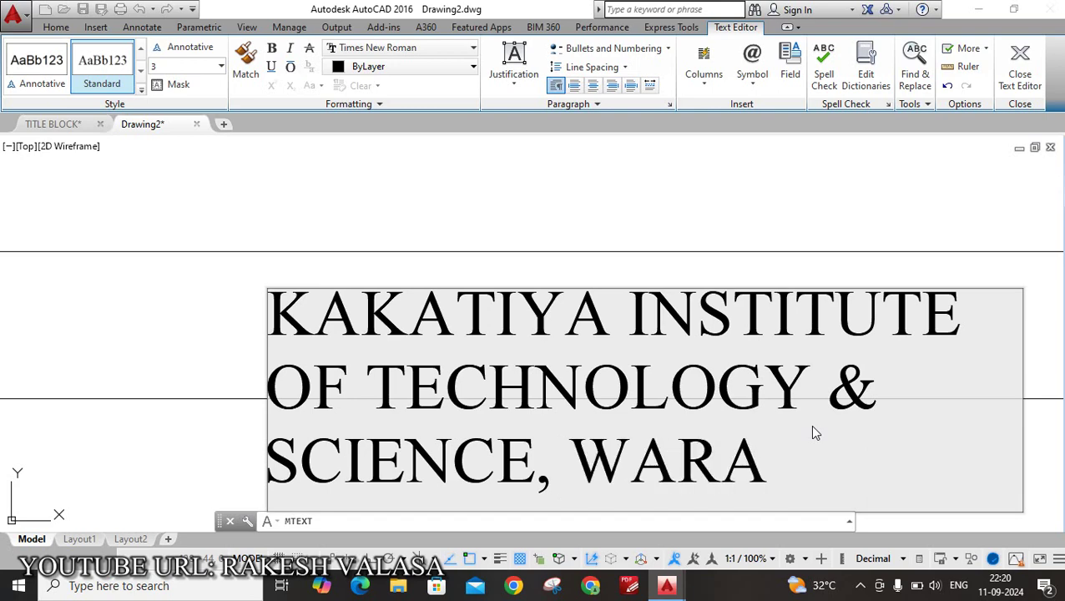
text(NGAL)
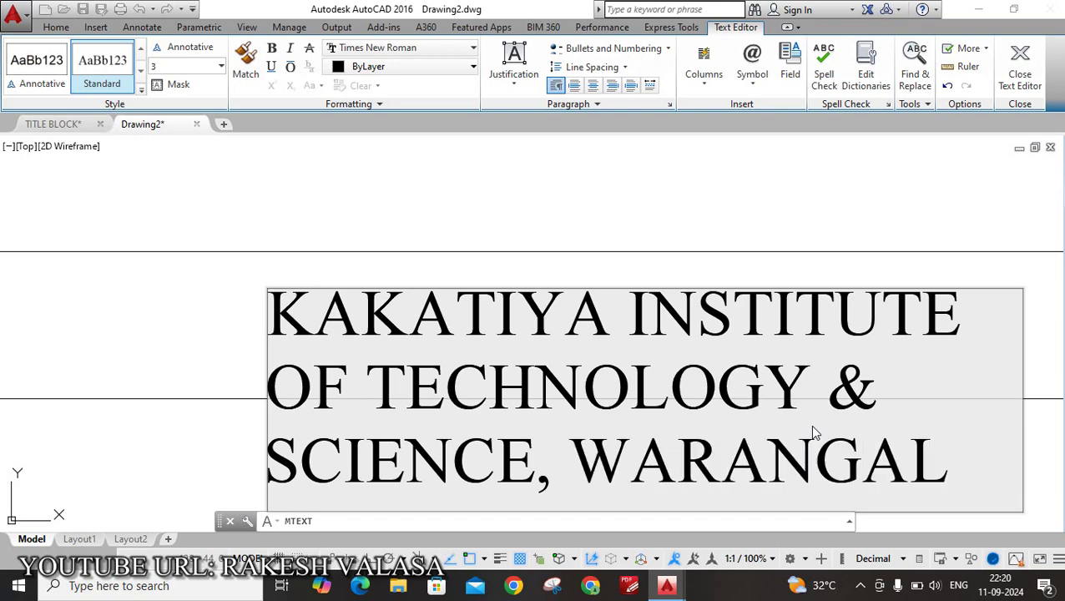
click(756, 203)
Drag the college-name text box's width grip so the whole name fits on one line.
scroll(608, 246, down, 5)
scroll(542, 233, down, 1)
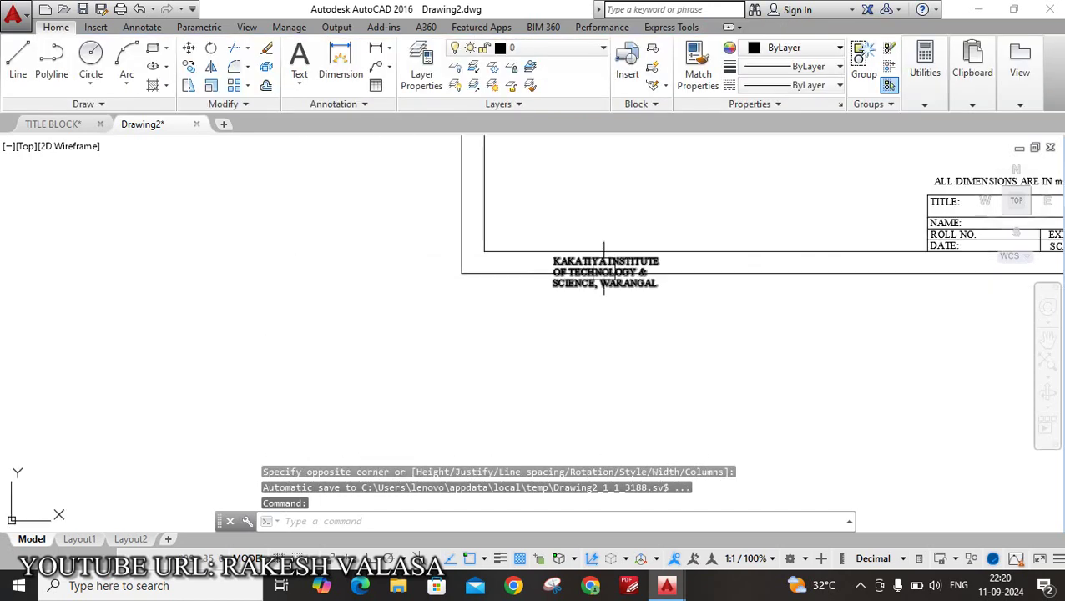
scroll(608, 261, up, 3)
click(618, 237)
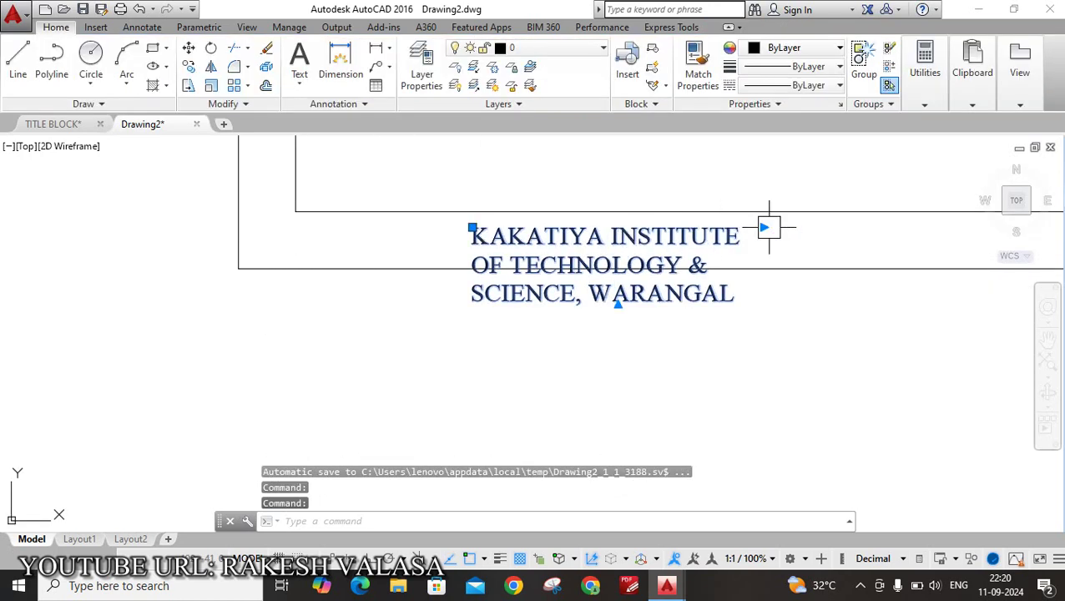
click(770, 227)
scroll(765, 221, down, 2)
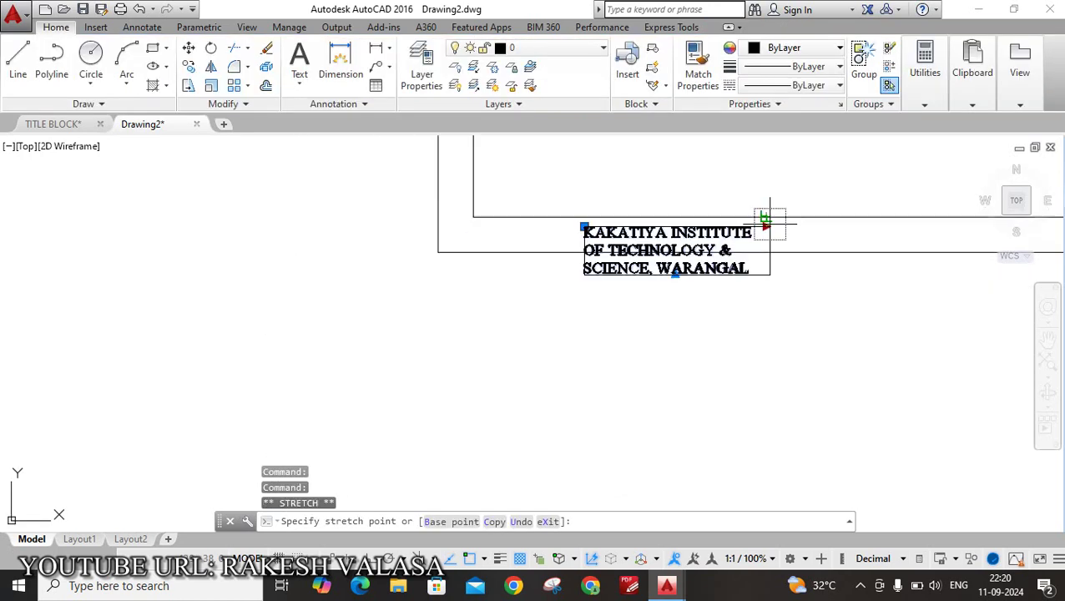
scroll(901, 238, down, 5)
scroll(901, 238, up, 5)
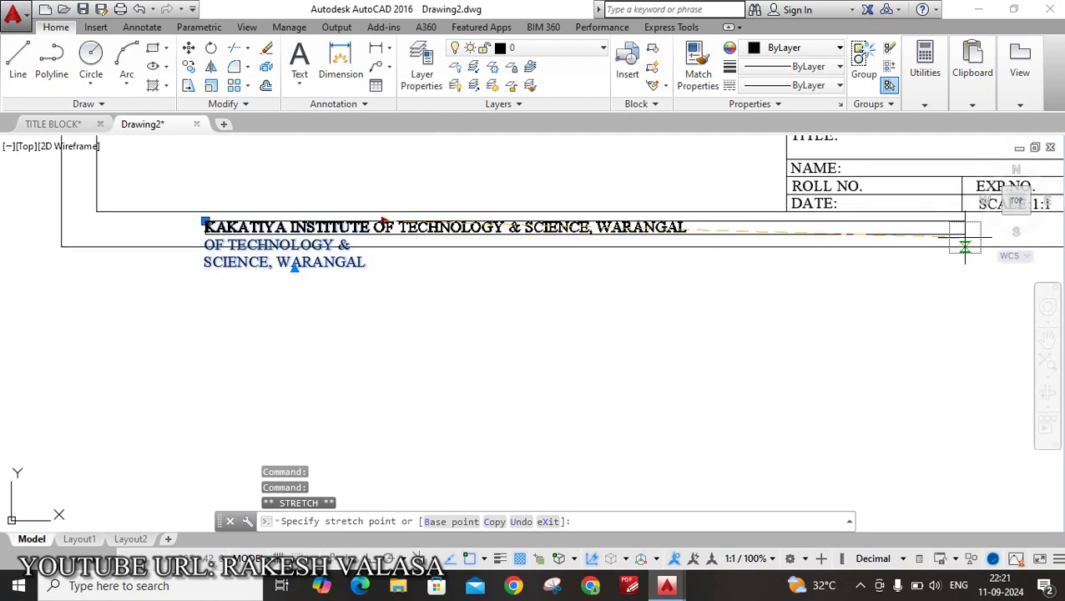
click(942, 241)
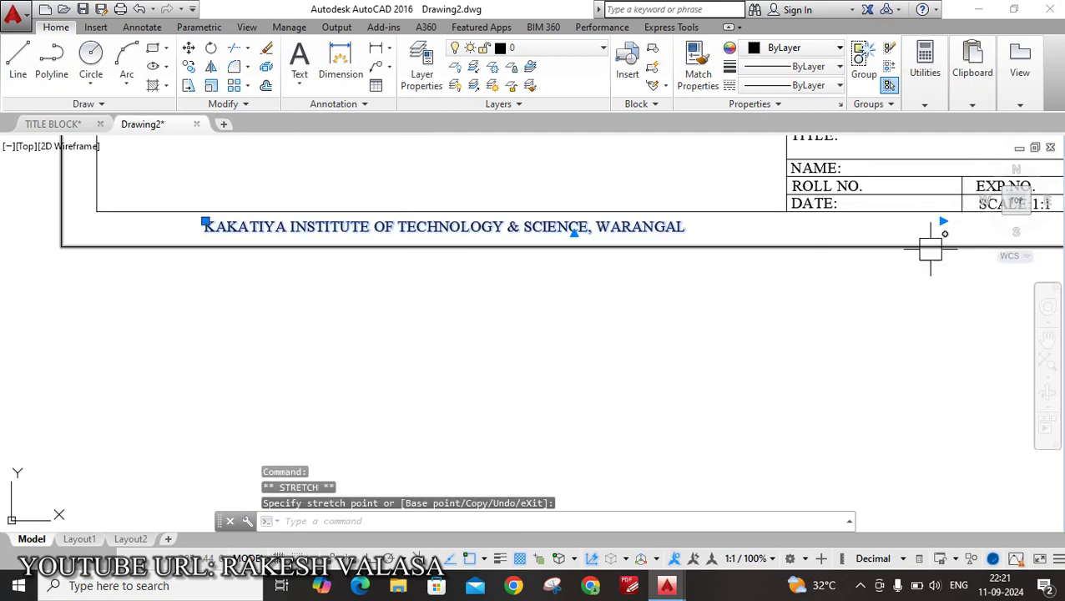
scroll(830, 323, down, 4)
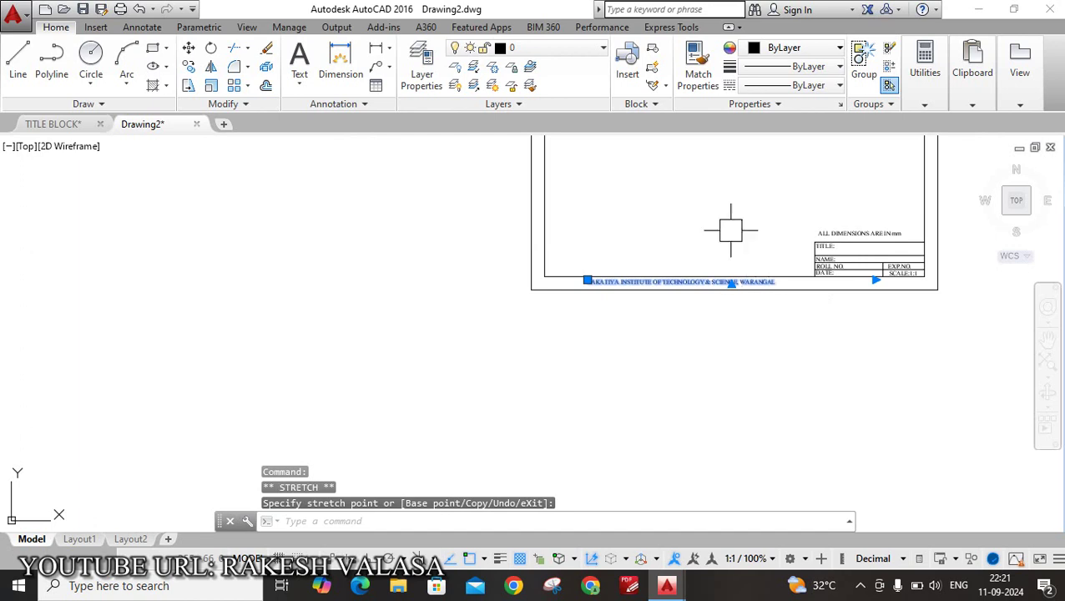
key(Escape)
scroll(741, 242, up, 5)
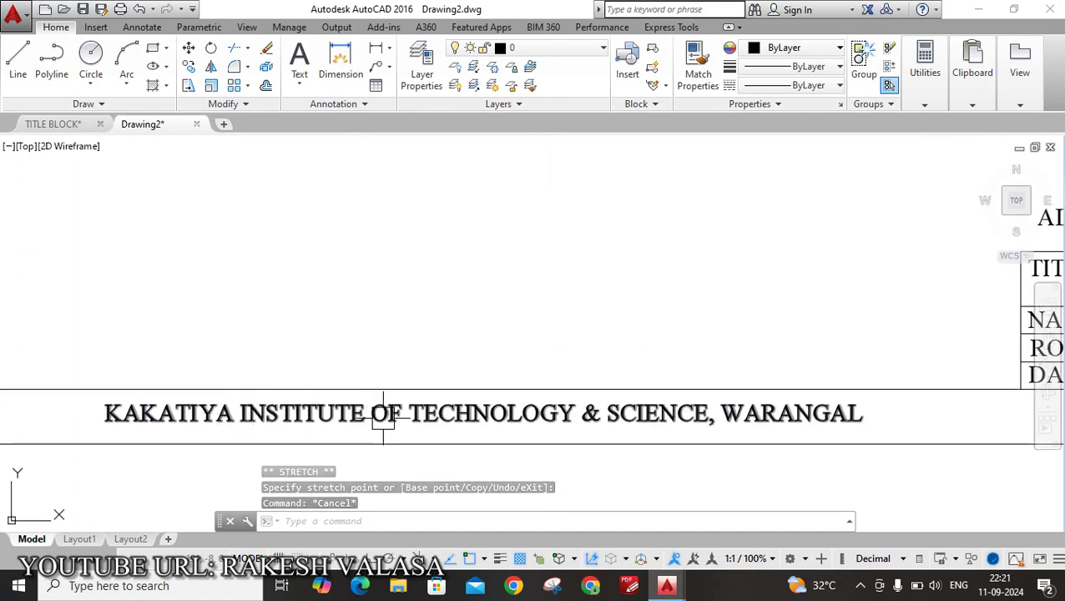
scroll(364, 418, down, 5)
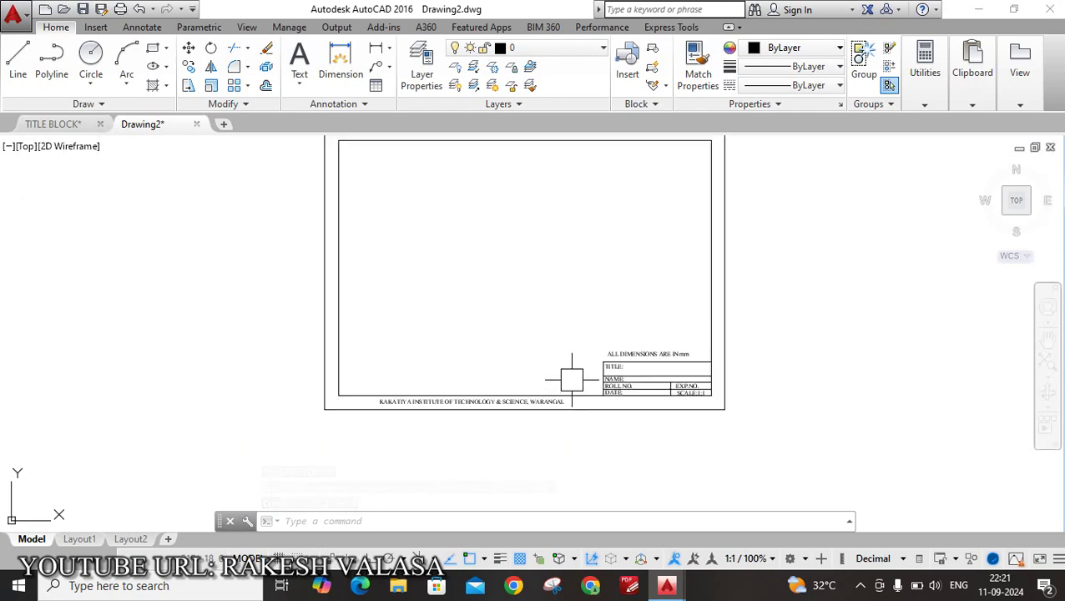
scroll(571, 238, up, 2)
scroll(592, 259, down, 2)
scroll(651, 380, up, 4)
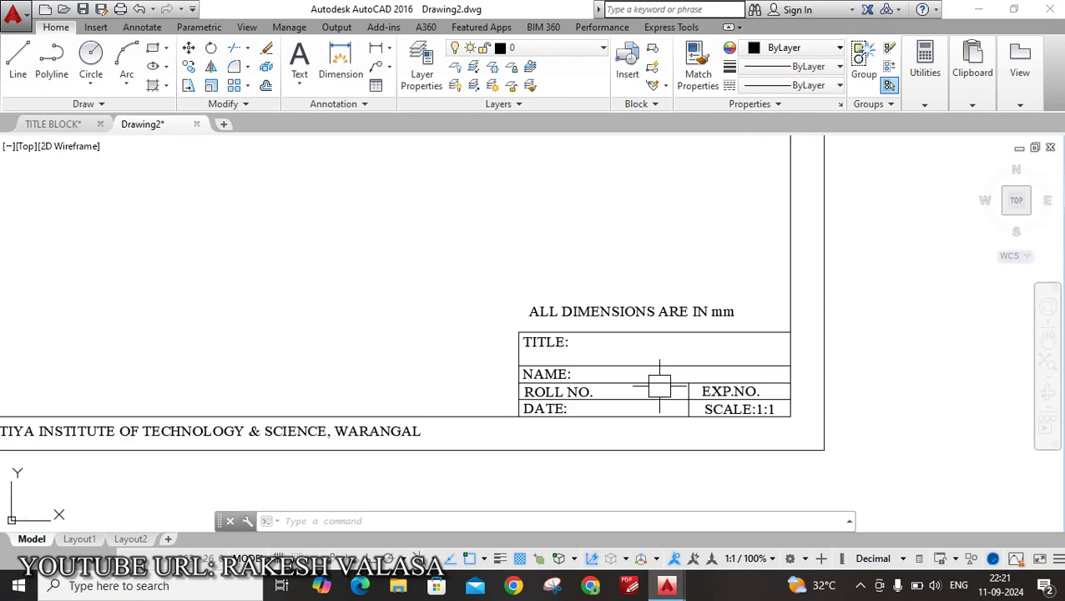
scroll(598, 341, down, 4)
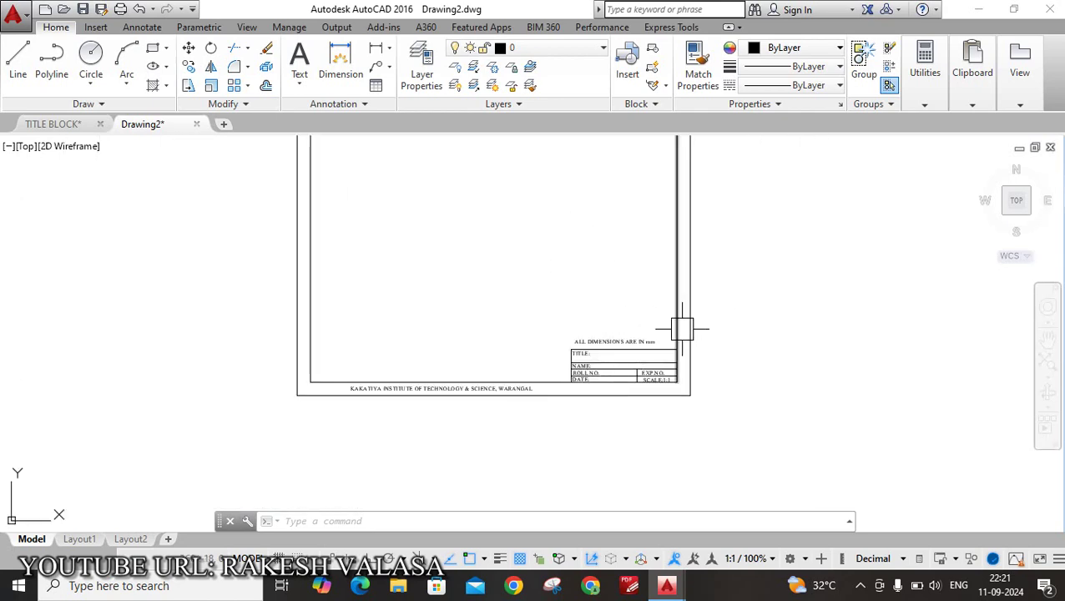
scroll(619, 369, up, 4)
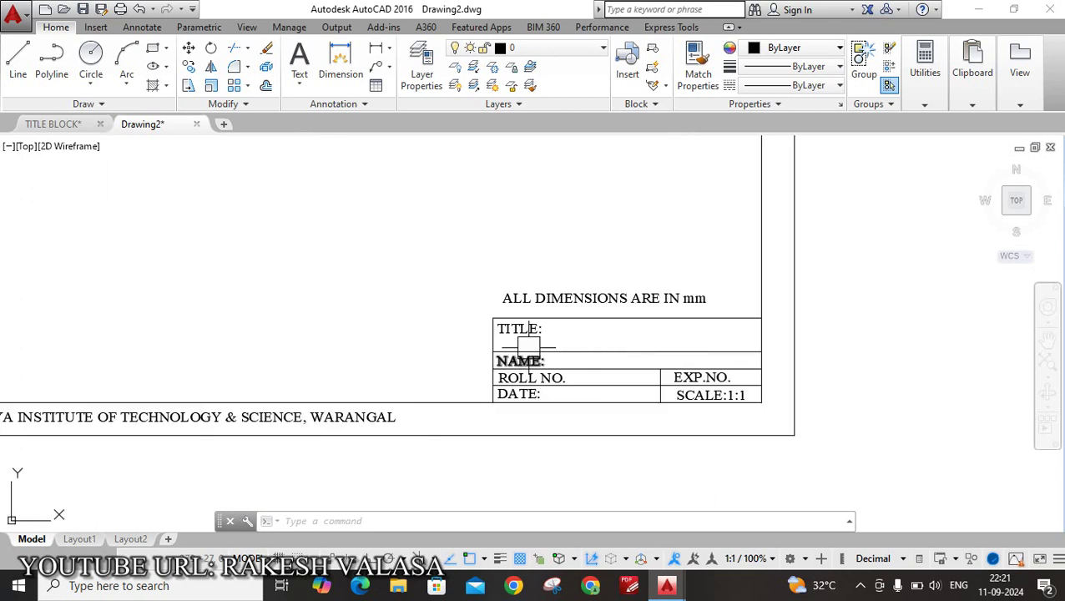
scroll(528, 347, up, 2)
scroll(528, 326, up, 2)
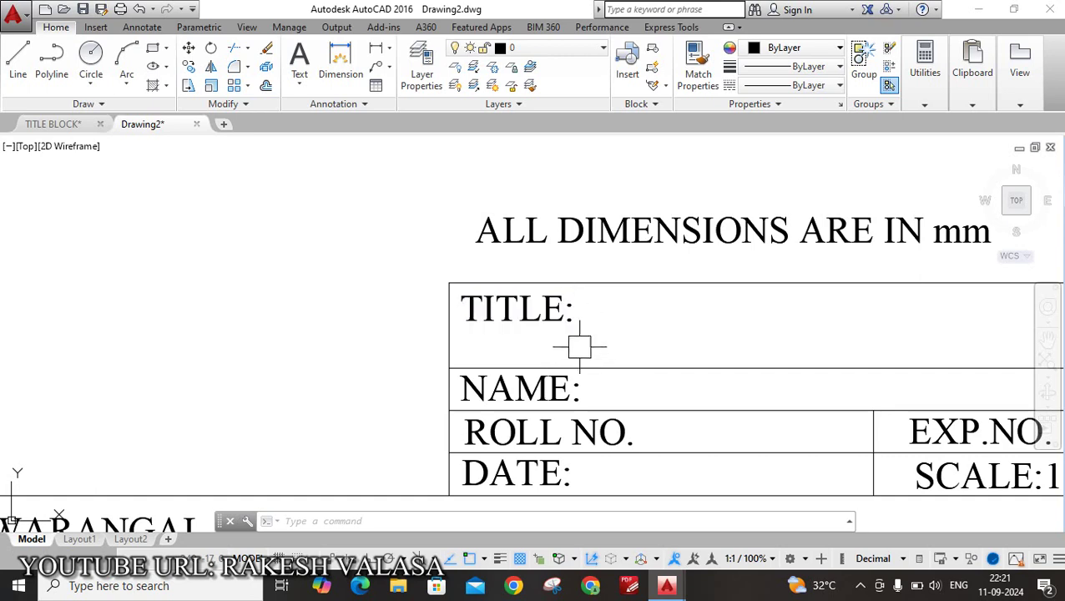
scroll(572, 357, down, 2)
scroll(544, 387, up, 1)
scroll(576, 354, down, 1)
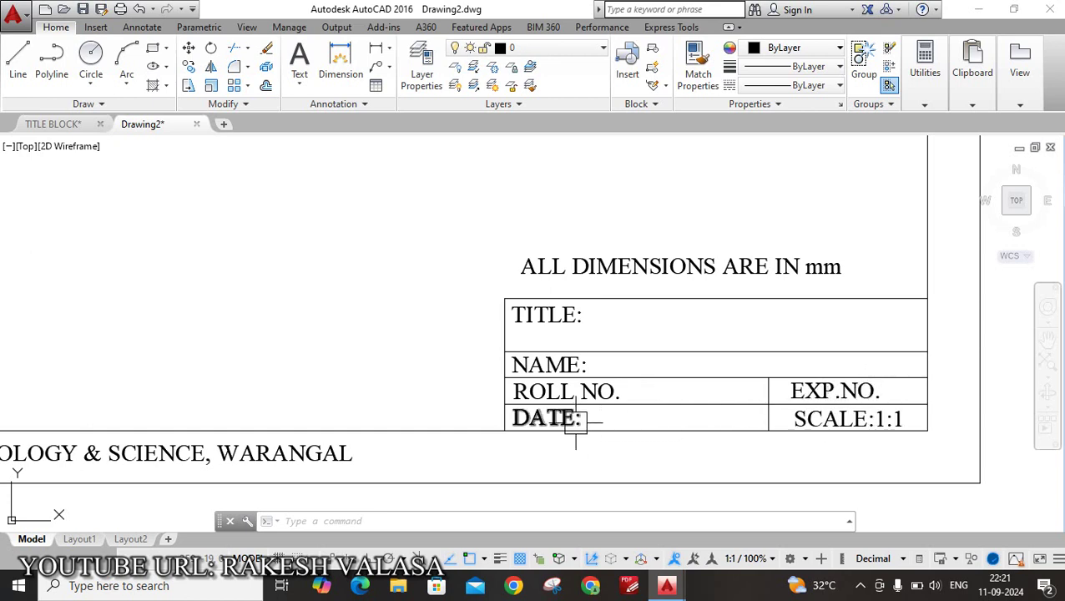
scroll(832, 420, down, 6)
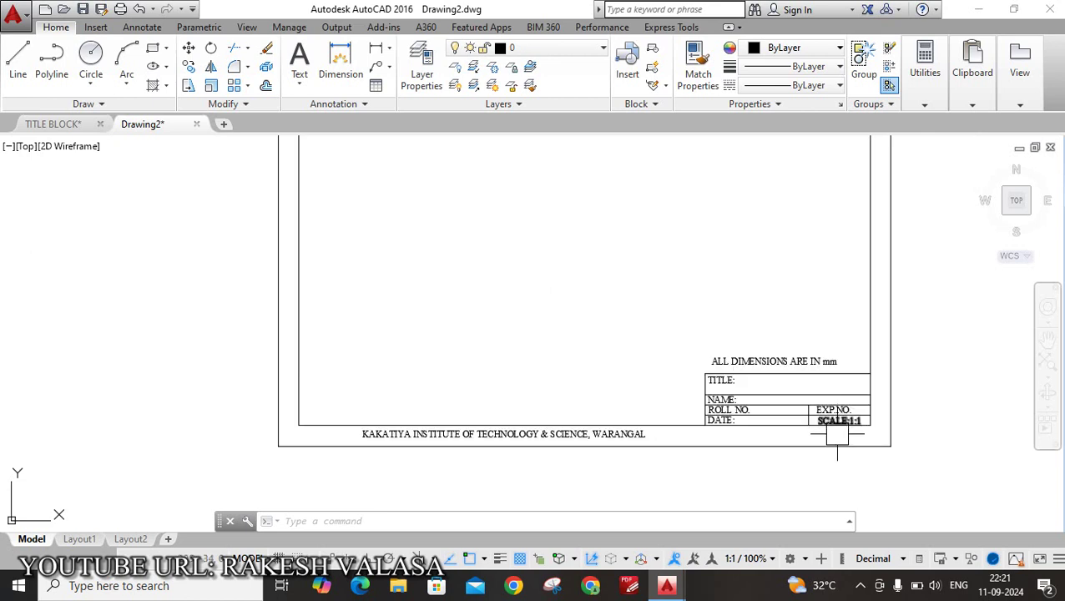
scroll(917, 283, up, 2)
scroll(917, 282, down, 2)
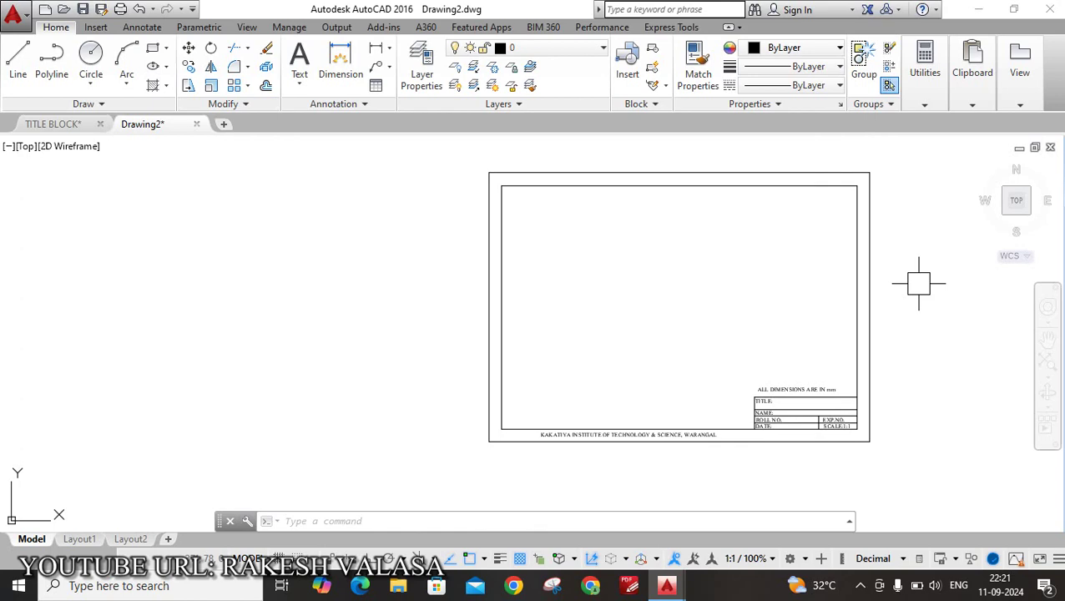
Set the plot printer to Microsoft Print to PDF and the plot area to Window.
key(ctrl+p)
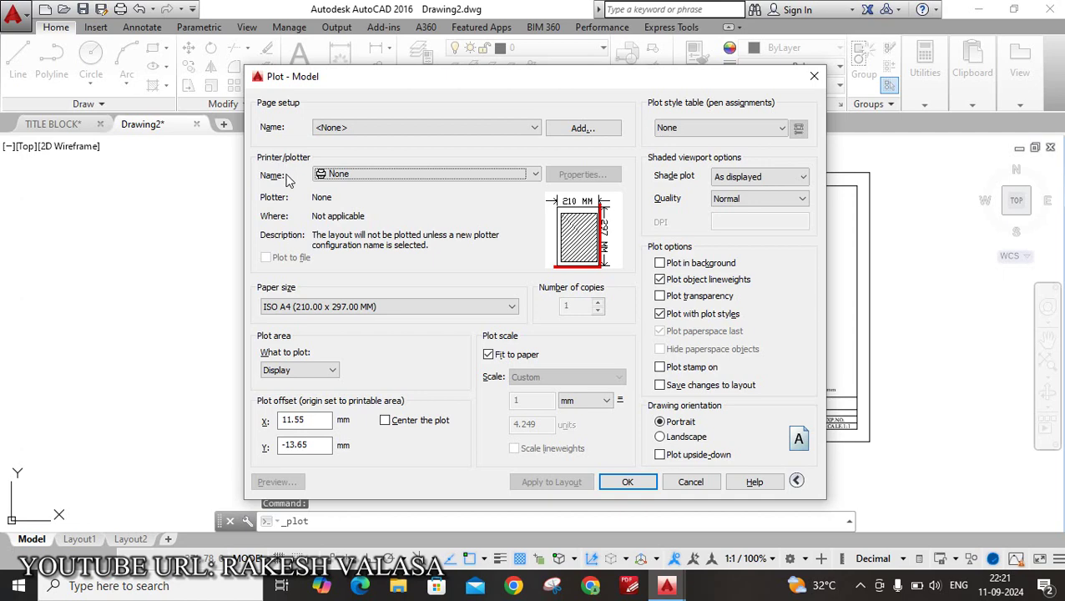
click(383, 177)
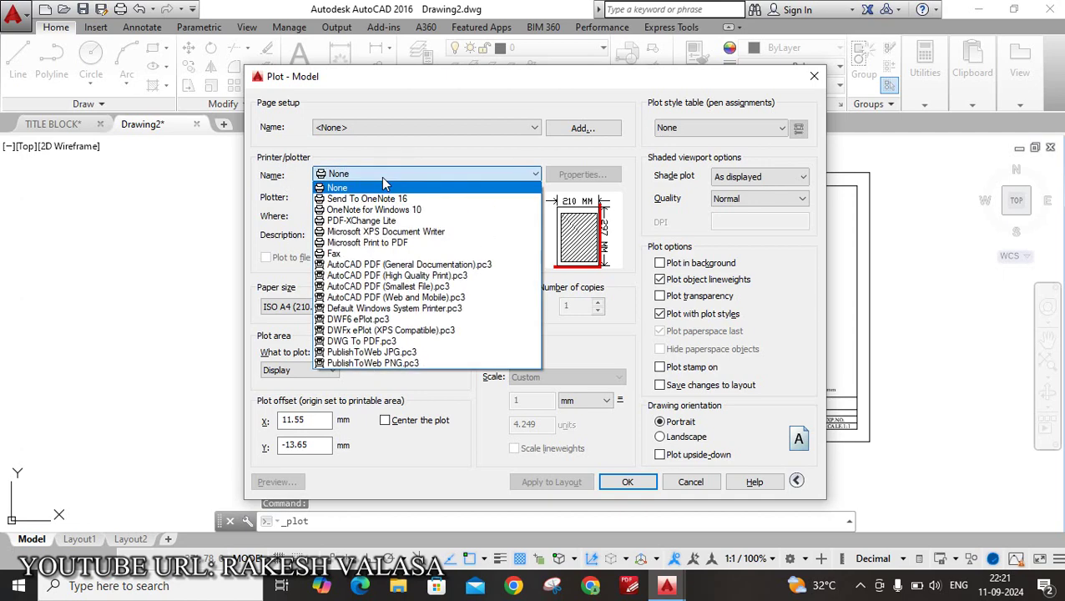
click(375, 245)
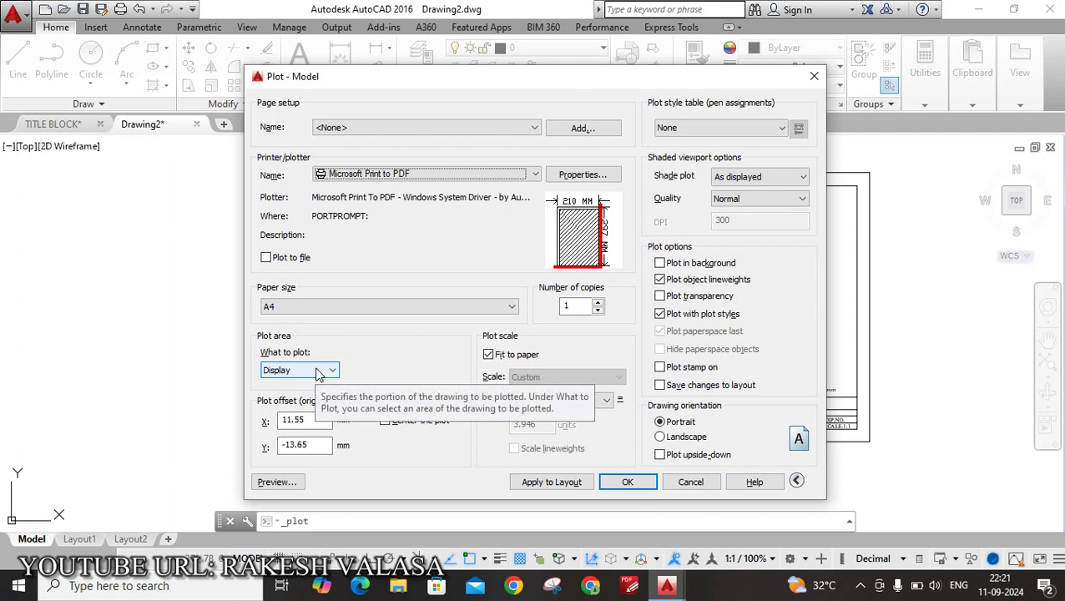
click(315, 371)
click(288, 416)
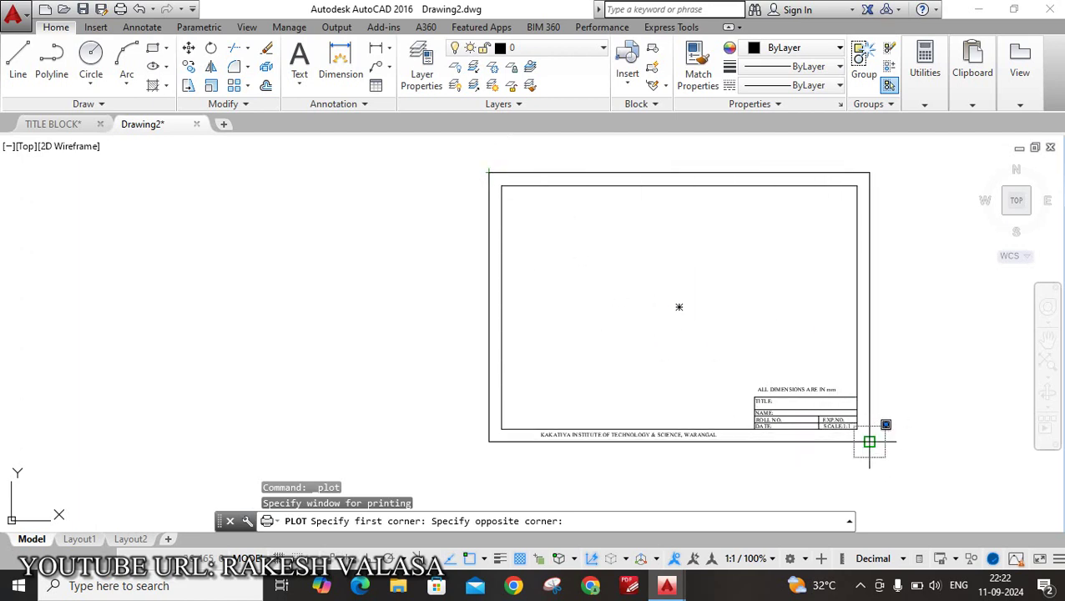
Close the plot window at the border, centre the plot, choose Landscape, and apply to layout.
click(869, 442)
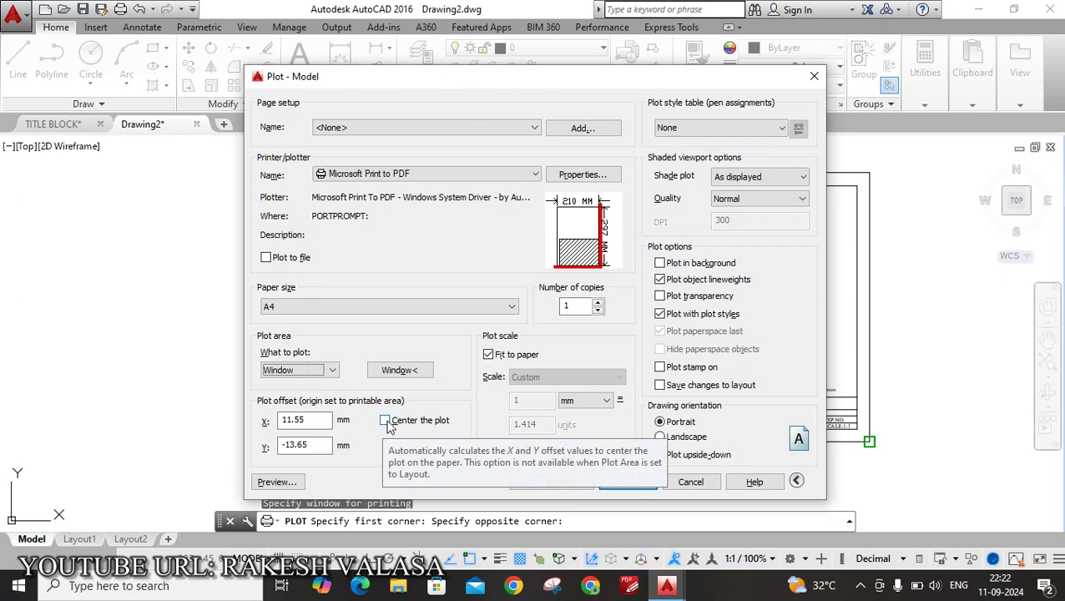
click(385, 421)
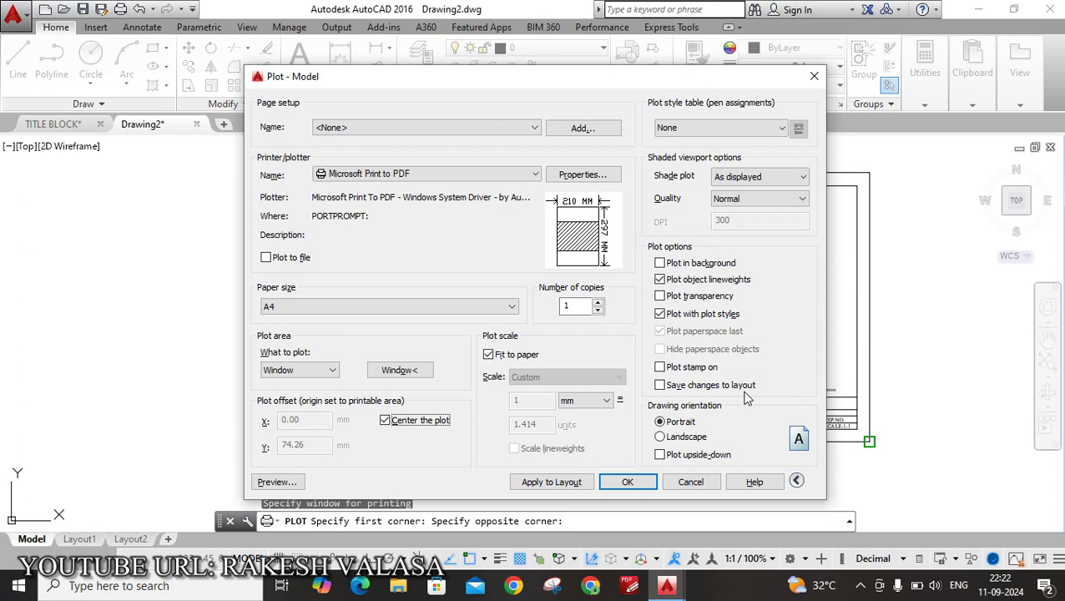
click(673, 438)
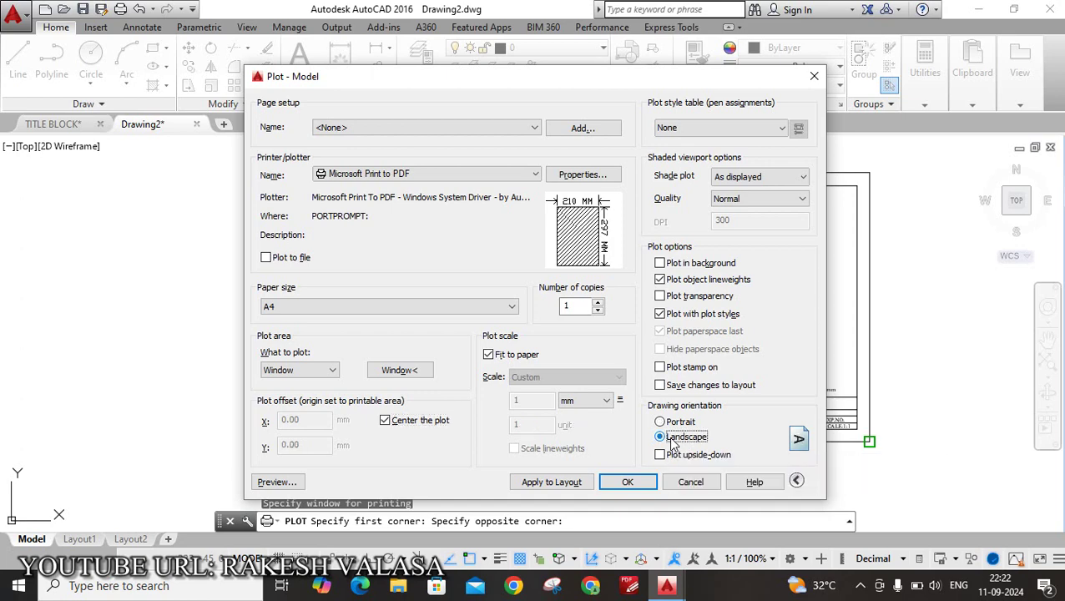
click(554, 482)
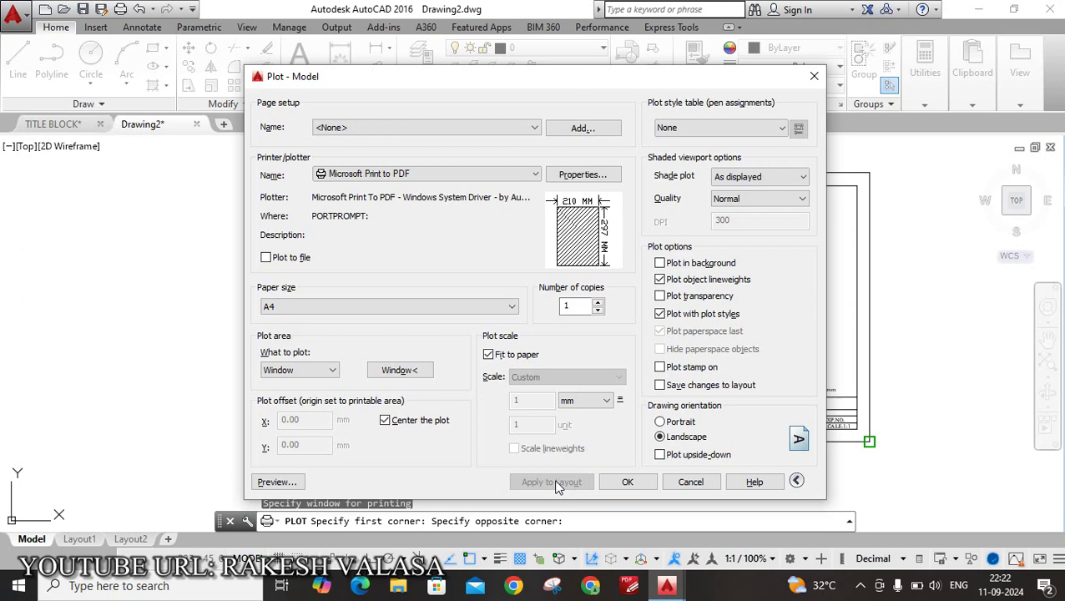
Preview the plot and zoom in and out on the landscape A4 sheet.
click(278, 482)
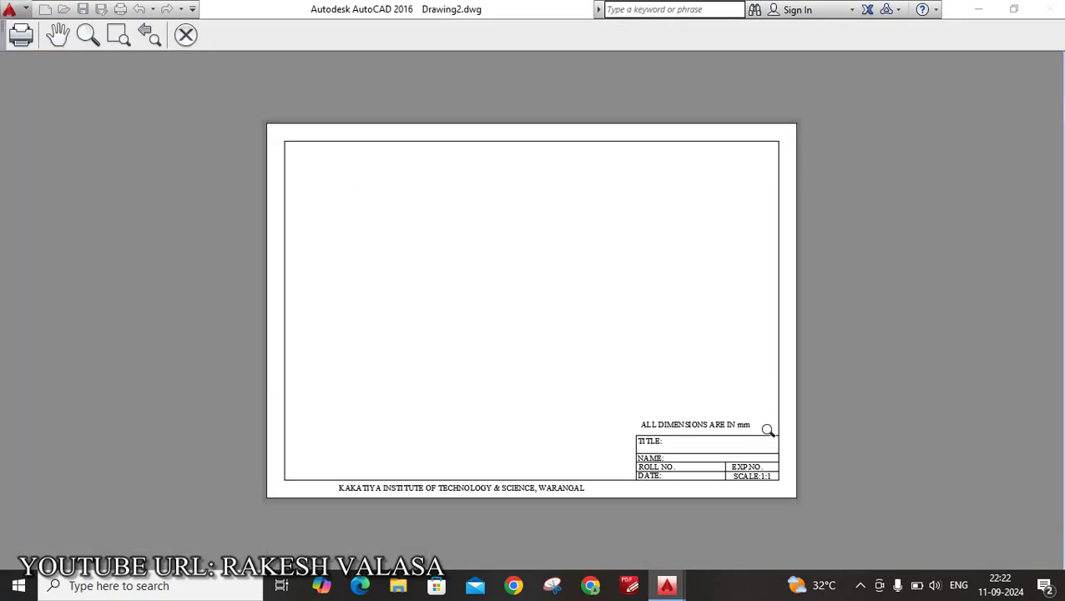
scroll(789, 467, up, 2)
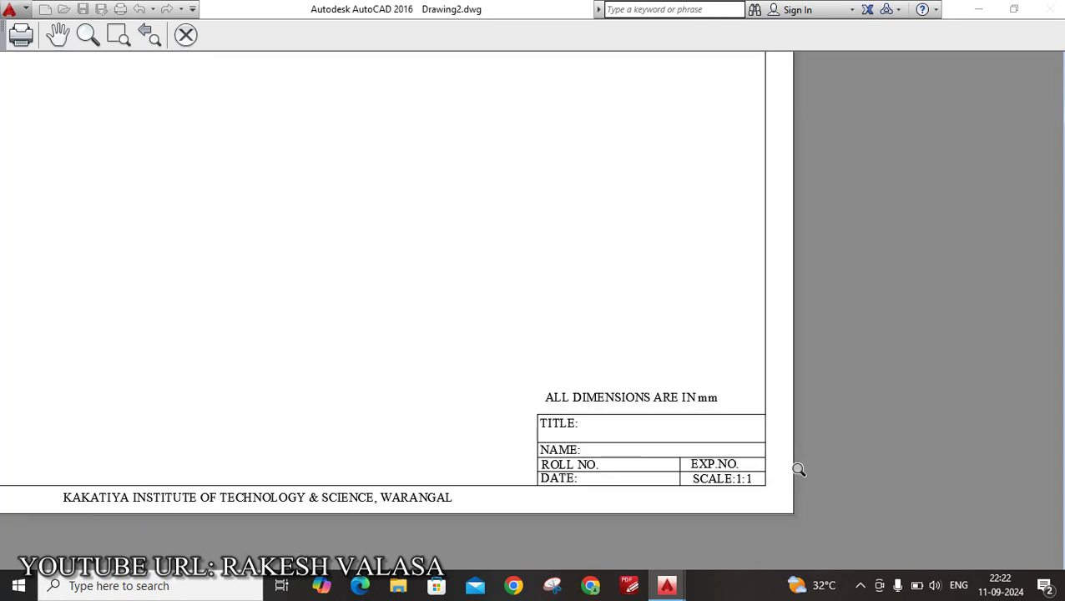
scroll(797, 472, down, 2)
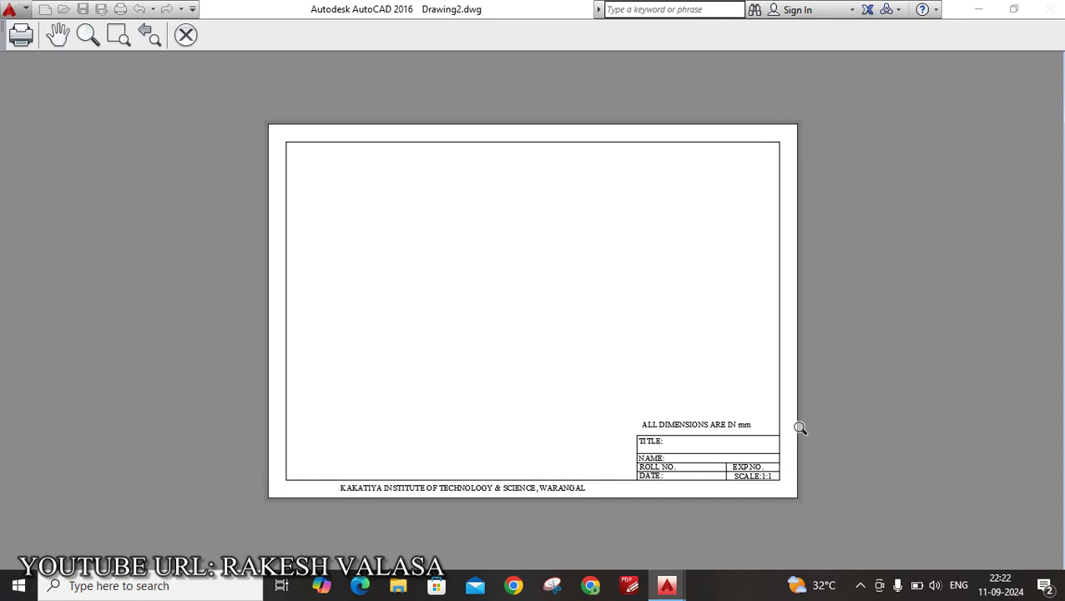
scroll(334, 173, up, 2)
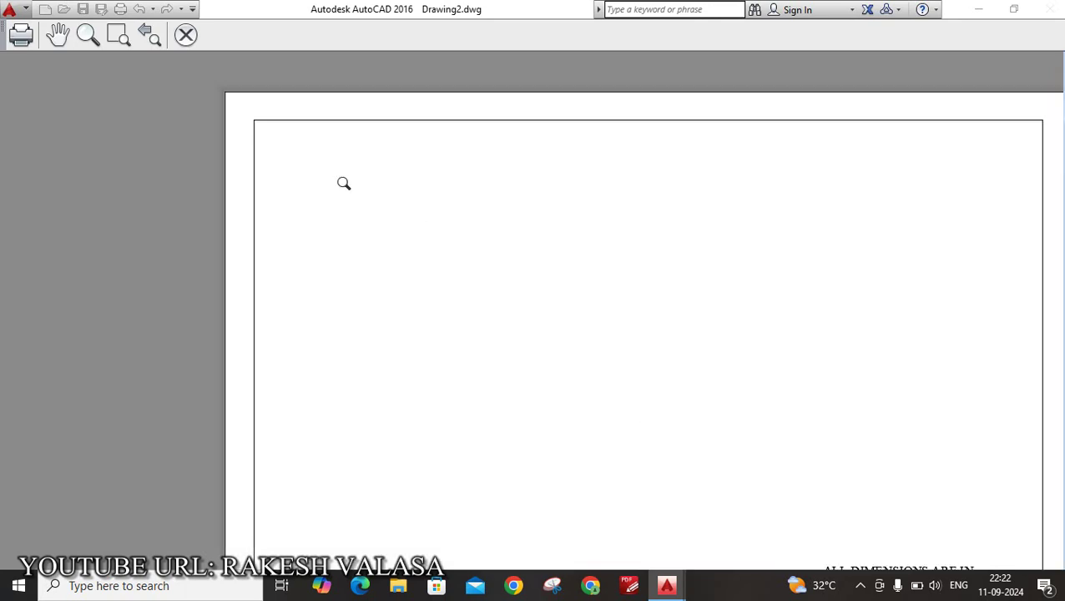
scroll(343, 183, down, 3)
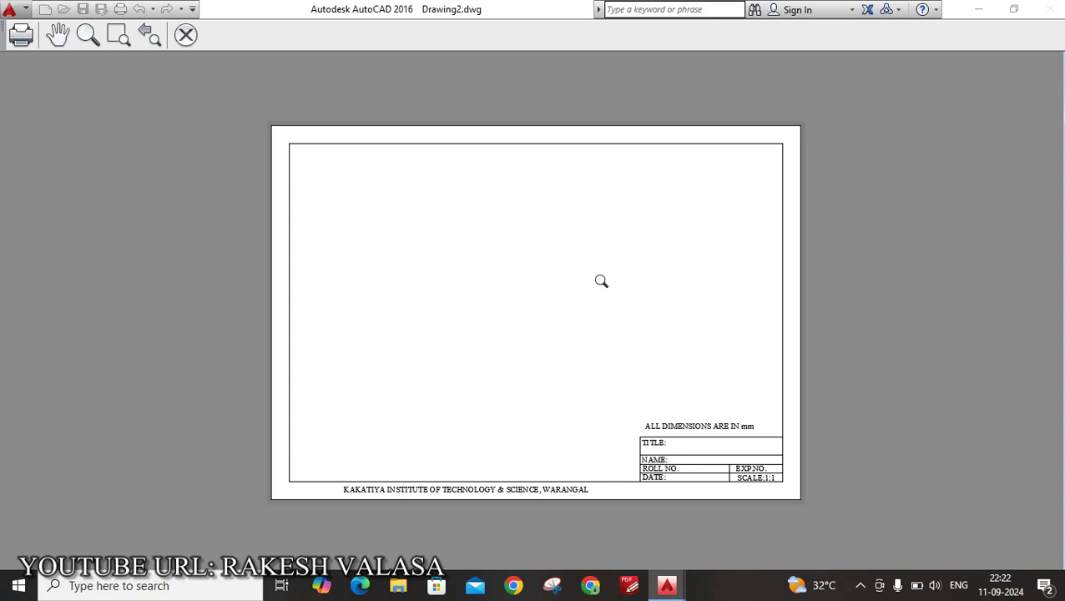
scroll(453, 412, up, 3)
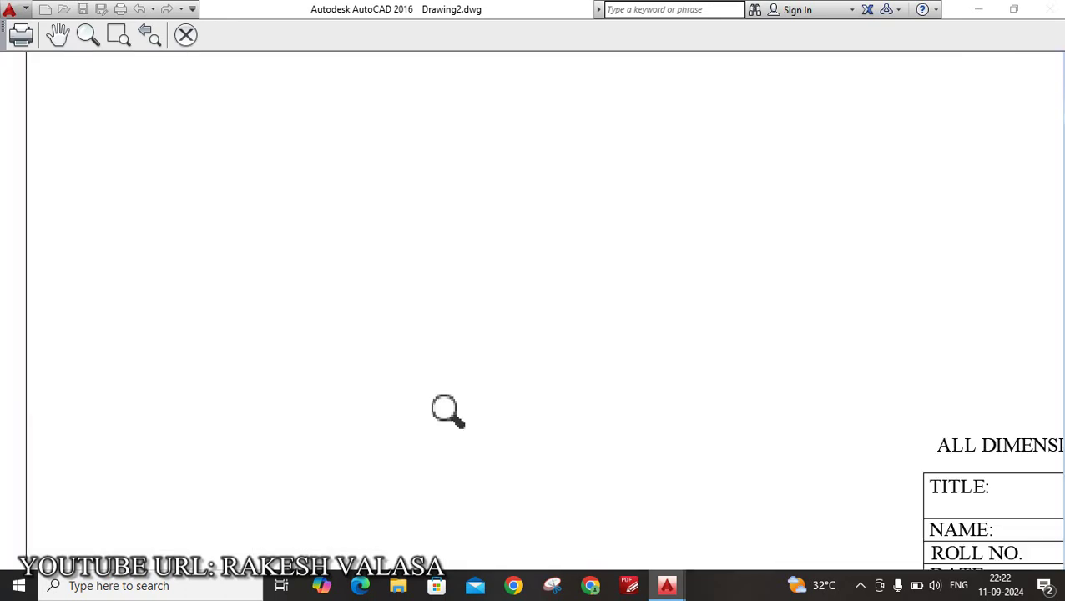
scroll(447, 411, down, 3)
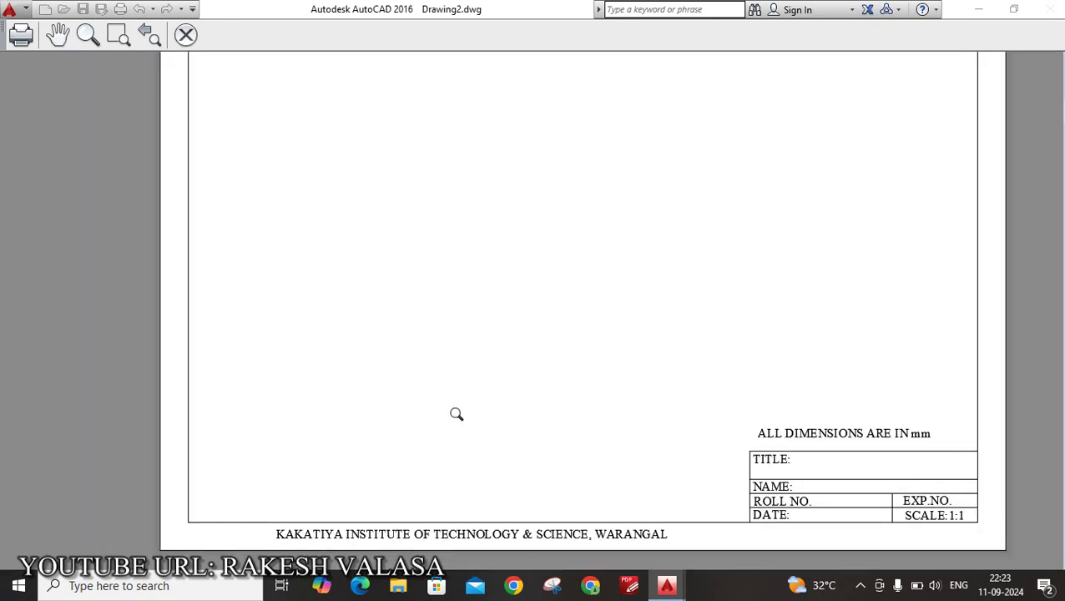
scroll(457, 414, down, 3)
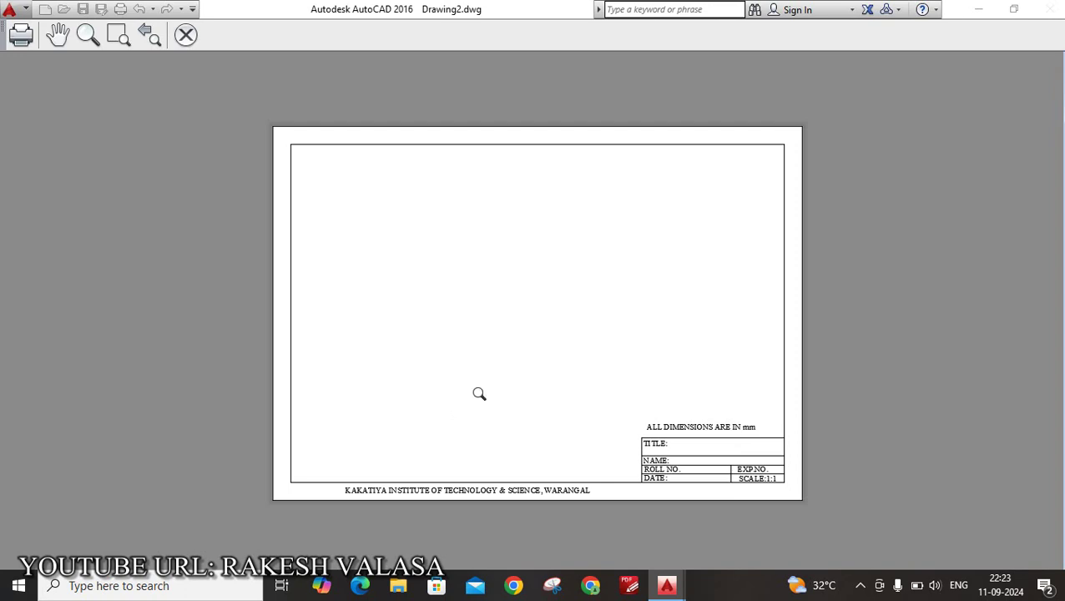